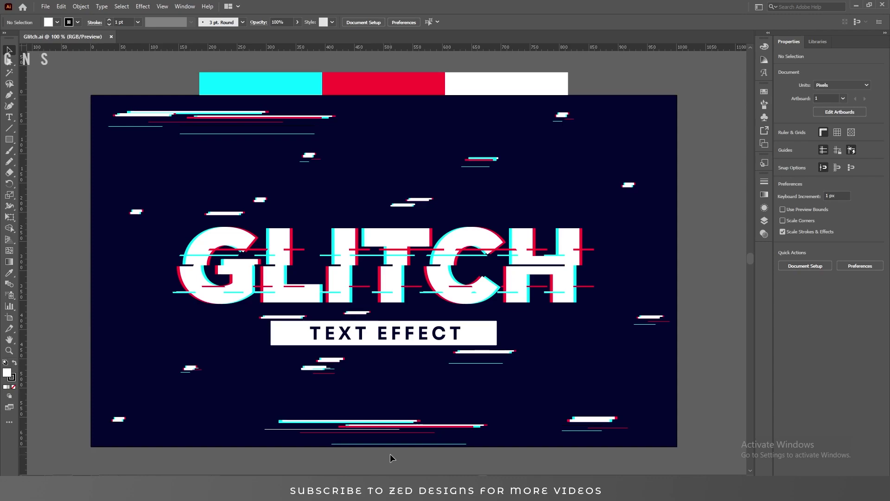
Delete the existing GLITCH lettering and create a new text object reading GTLICH in its place
{"action": "left_click", "coordinate": [391, 284]}
{"action": "key", "text": "Delete"}
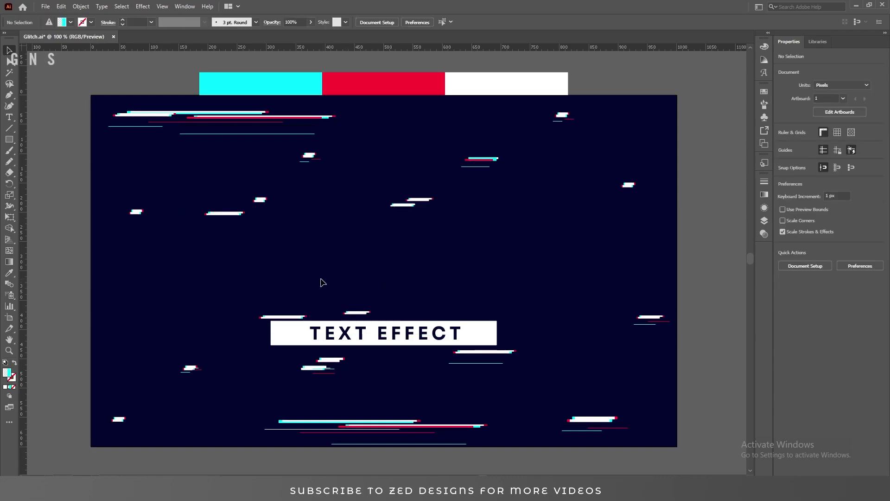
{"action": "key", "text": "t"}
{"action": "left_click", "coordinate": [302, 277]}
{"action": "type", "text": "GLITCH"}
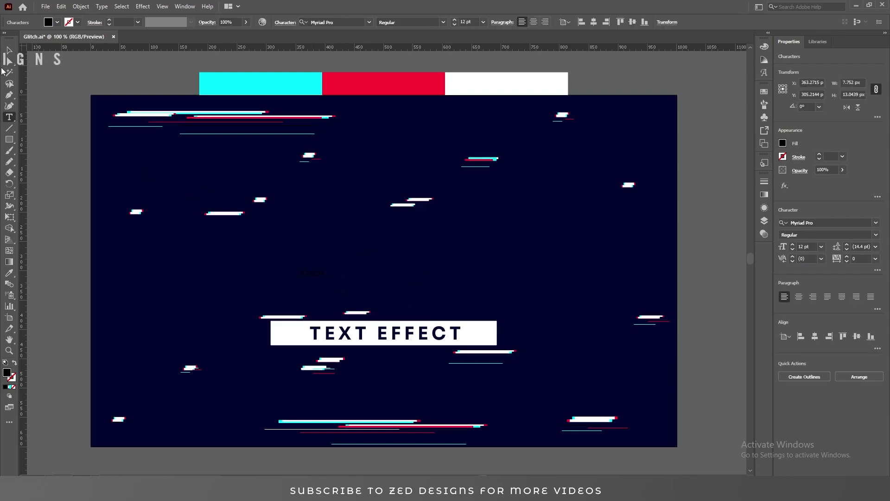
{"action": "left_click", "coordinate": [9, 50]}
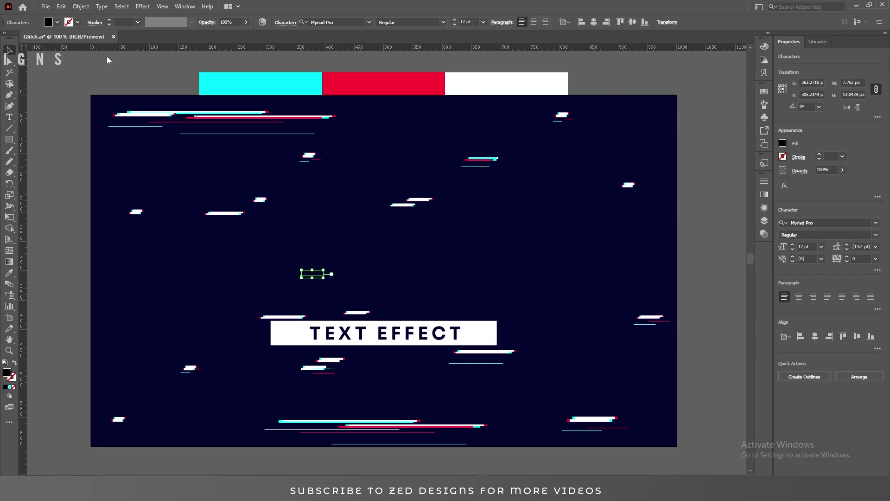
Set the new text's font to Gotham Ultra and its size to 180 pt
{"action": "left_click", "coordinate": [348, 22]}
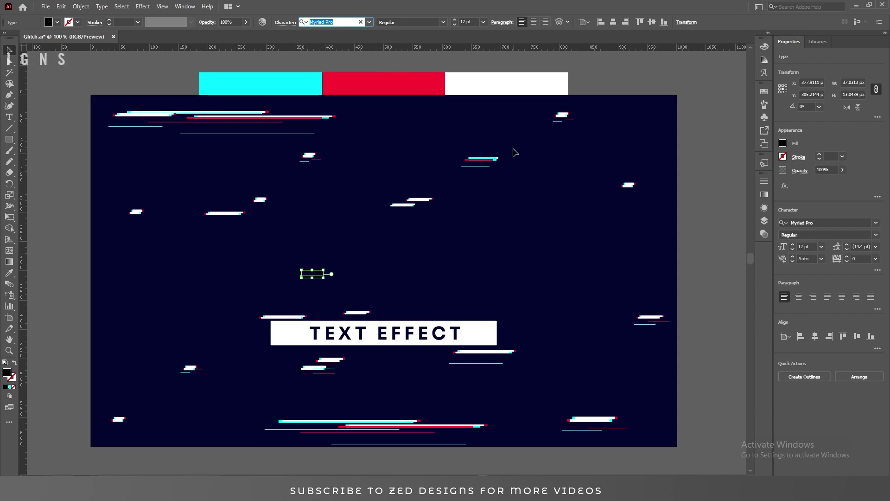
{"action": "type", "text": "GOD"}
{"action": "key", "text": "BackSpace"}
{"action": "type", "text": "TH"}
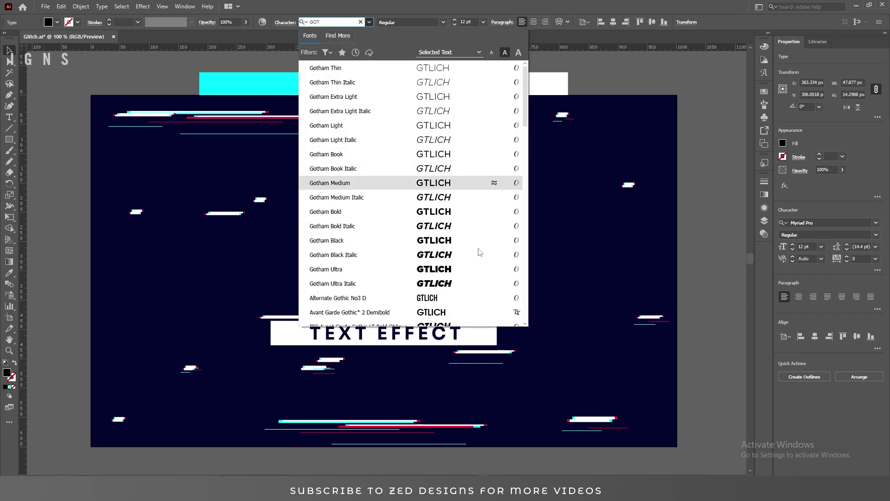
{"action": "left_click", "coordinate": [461, 266]}
{"action": "left_click", "coordinate": [466, 22]}
{"action": "type", "text": "180"}
{"action": "key", "text": "Return"}
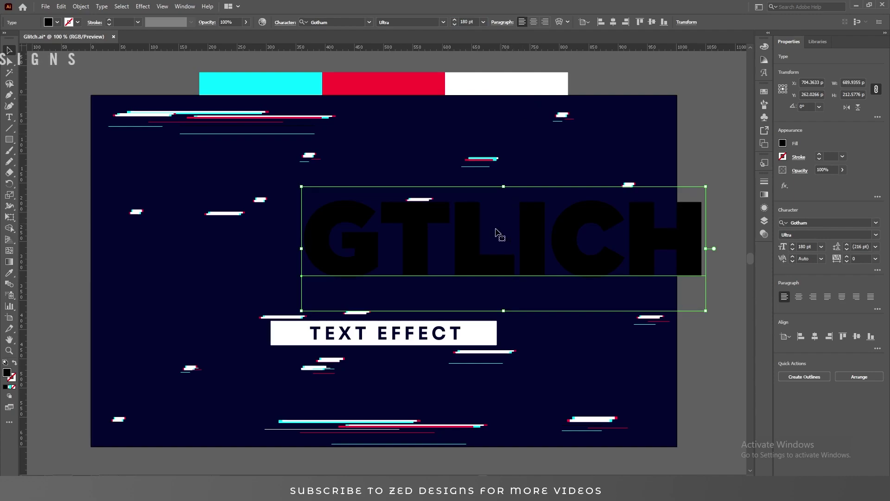
Correct the misspelled word so that it reads GLITCH
{"action": "double_click", "coordinate": [400, 216]}
{"action": "left_click_drag", "start_coordinate": [399, 216], "coordinate": [486, 227]}
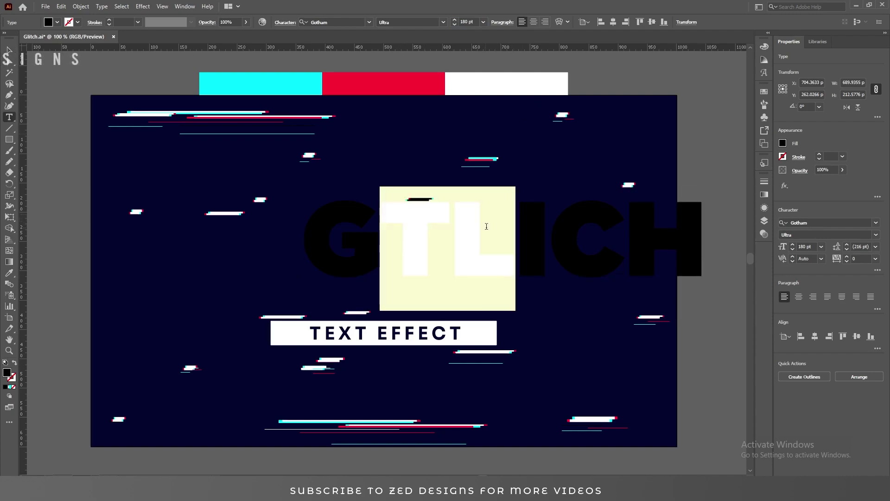
{"action": "type", "text": "LI"}
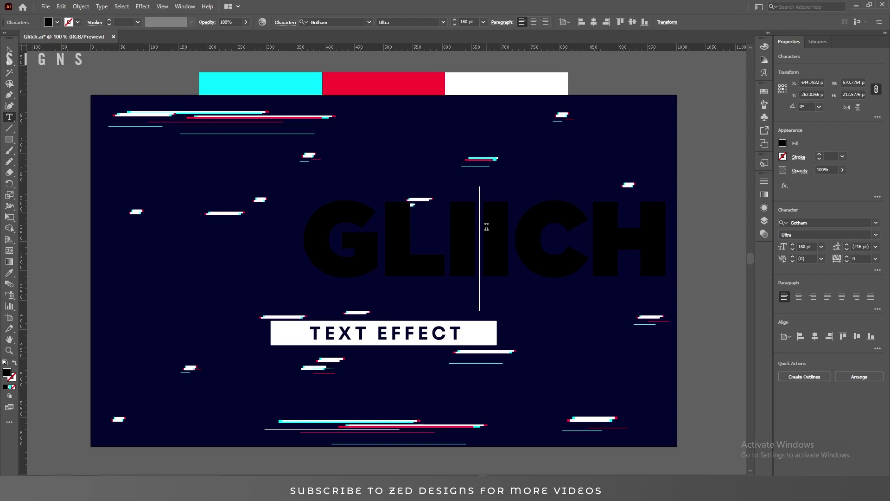
{"action": "type", "text": "T"}
{"action": "key", "text": "Delete"}
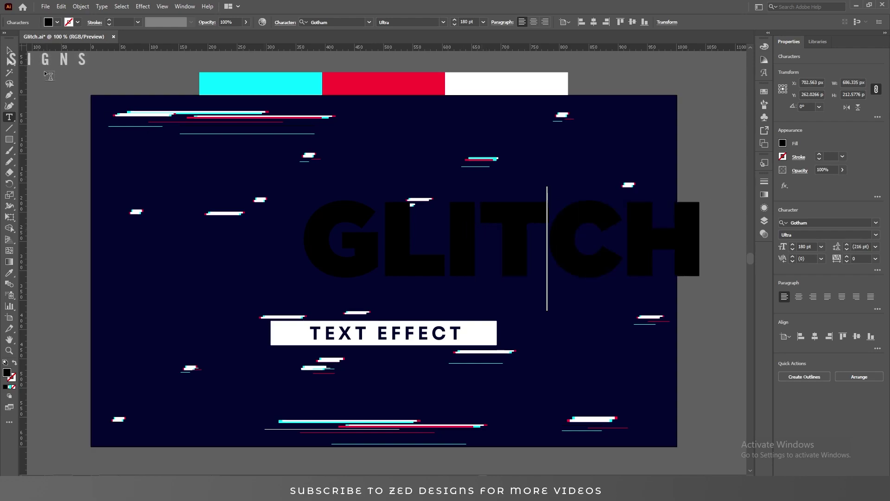
{"action": "key", "text": "Escape"}
Centre the GLITCH text's paragraph and align the text to the artboard's centre horizontally and vertically
{"action": "left_click", "coordinate": [534, 21]}
{"action": "left_click", "coordinate": [613, 22]}
{"action": "left_click", "coordinate": [652, 22]}
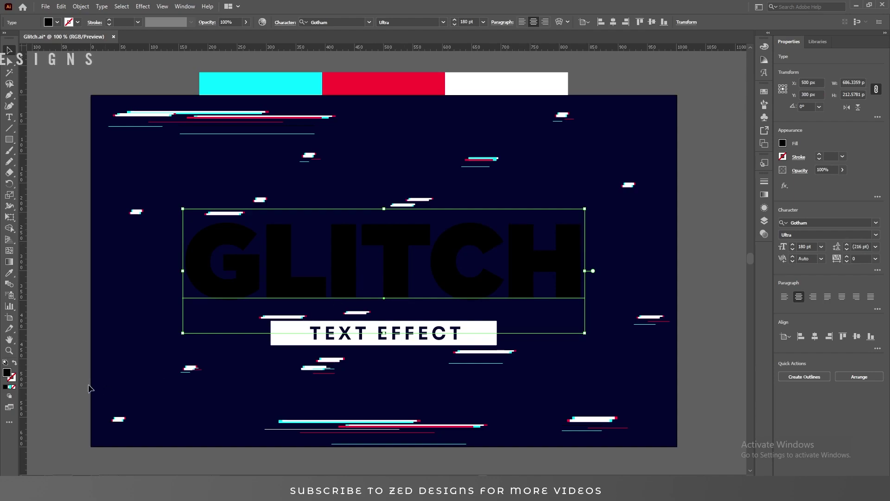
Remove the GLITCH text's character fill and add a new fill to its appearance
{"action": "left_click", "coordinate": [14, 388]}
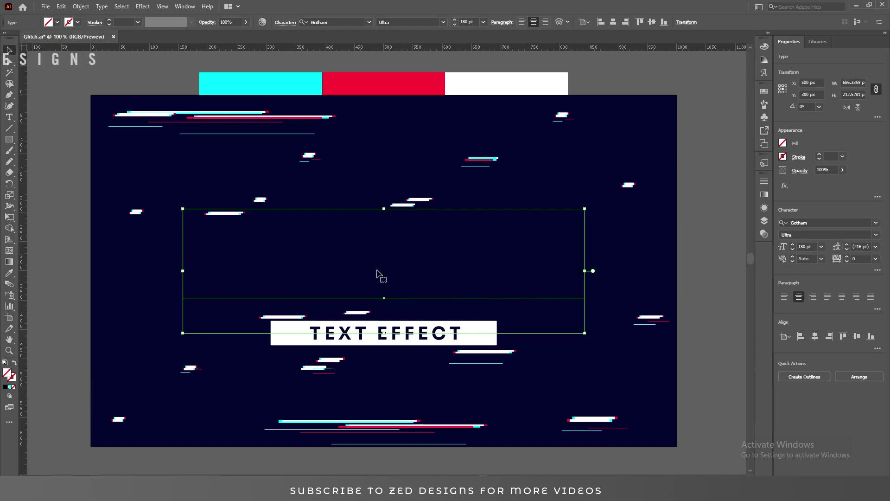
{"action": "left_click", "coordinate": [764, 208]}
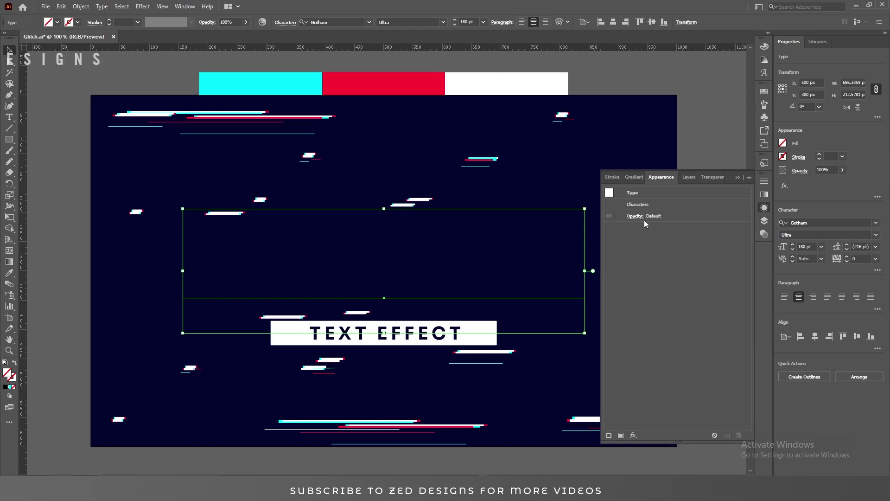
{"action": "left_click", "coordinate": [621, 435]}
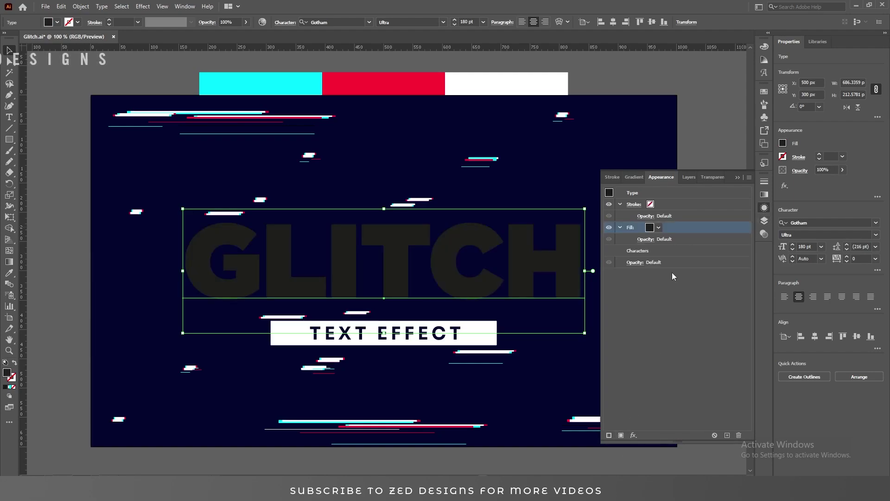
{"action": "left_click", "coordinate": [621, 204]}
{"action": "left_click", "coordinate": [620, 215]}
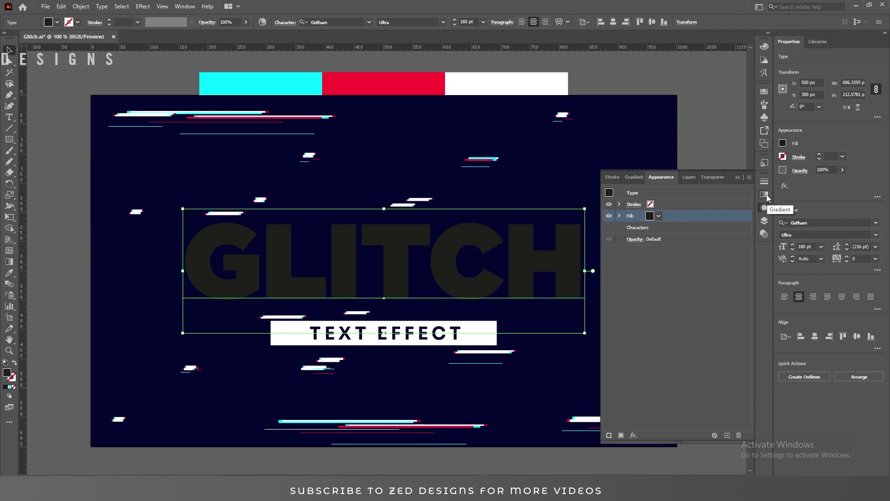
Apply a linear white-to-black gradient to the new fill and set its angle to 90°
{"action": "left_click", "coordinate": [764, 194]}
{"action": "left_click", "coordinate": [621, 194]}
{"action": "scroll", "coordinate": [619, 224], "scroll_direction": "up", "scroll_amount": 2}
{"action": "left_click", "coordinate": [608, 211]}
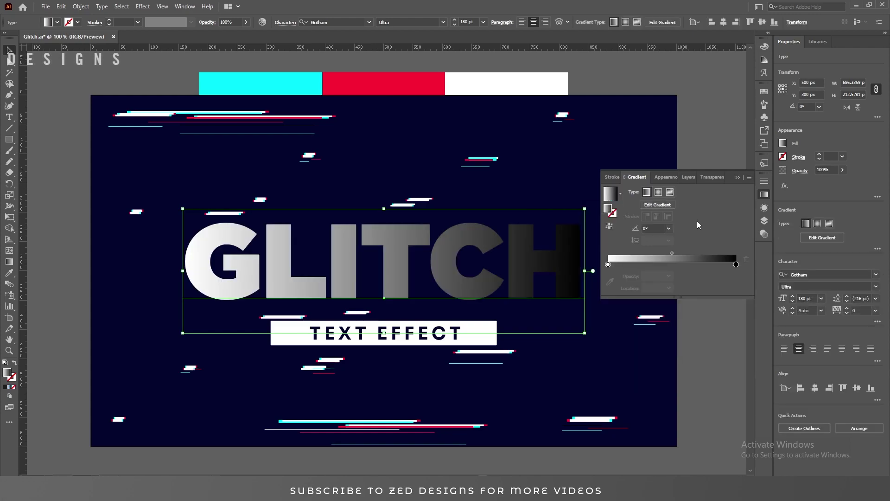
{"action": "left_click", "coordinate": [669, 228]}
{"action": "left_click", "coordinate": [678, 279]}
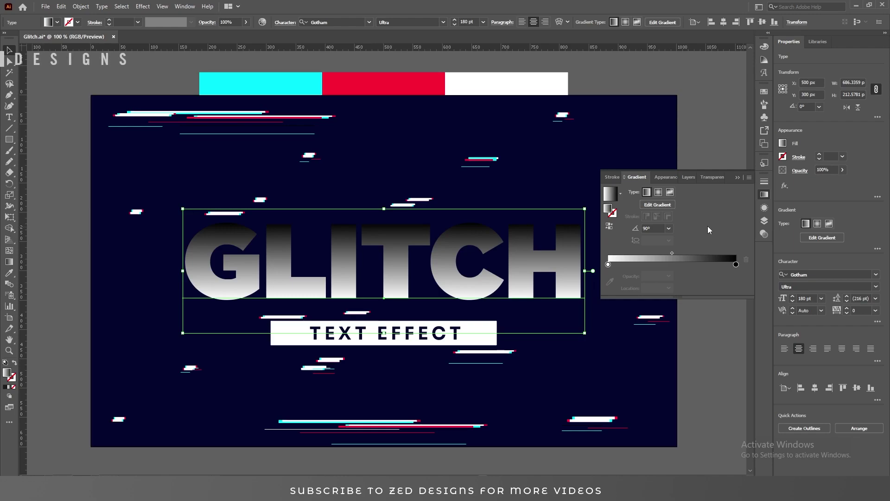
Duplicate the gradient fill twice in the text's appearance
{"action": "left_click", "coordinate": [767, 208]}
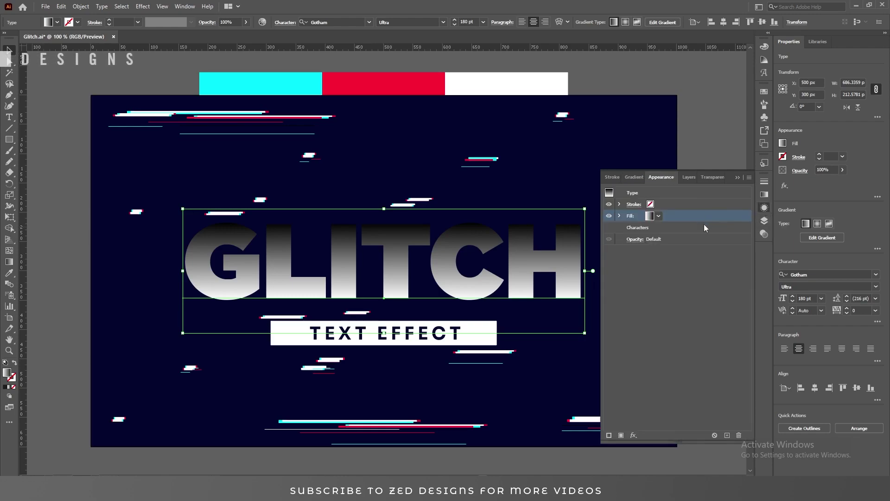
{"action": "left_click", "coordinate": [727, 434]}
{"action": "left_click", "coordinate": [727, 435]}
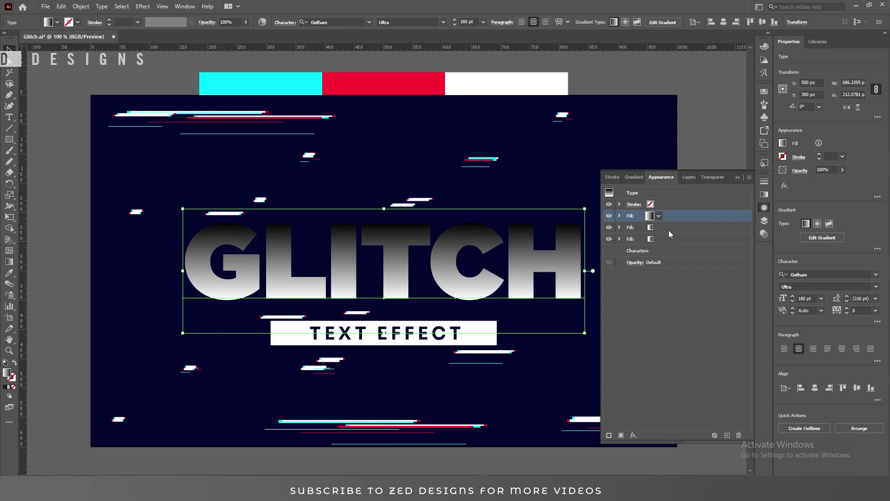
Recolour the black end stop of the topmost fill's gradient with white sampled from the swatch above the artboard
{"action": "left_click", "coordinate": [768, 195]}
{"action": "left_click", "coordinate": [736, 354]}
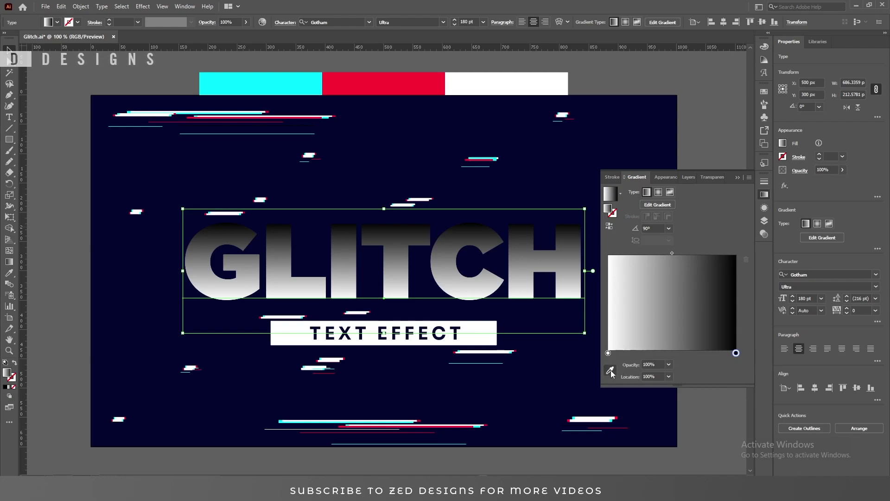
{"action": "left_click", "coordinate": [611, 371]}
{"action": "left_click", "coordinate": [510, 83]}
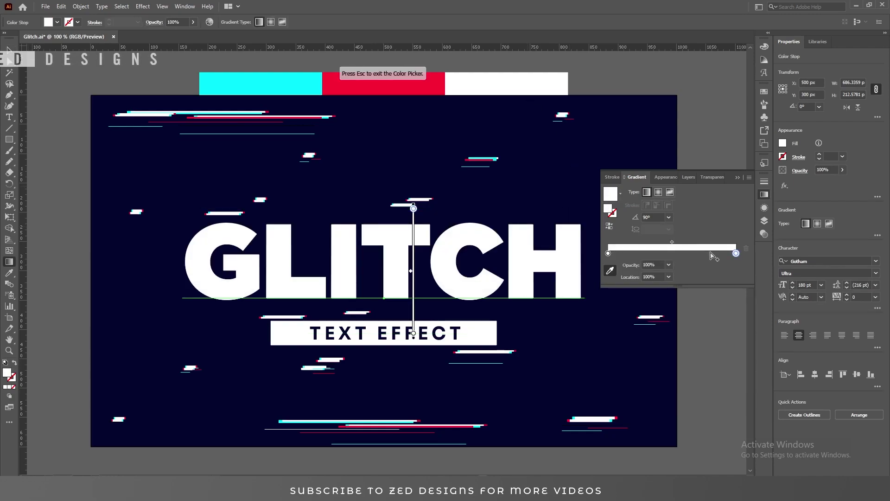
Recolour the middle fill's black gradient stop with red sampled from the swatch above the artboard
{"action": "left_click", "coordinate": [765, 208]}
{"action": "left_click", "coordinate": [670, 228]}
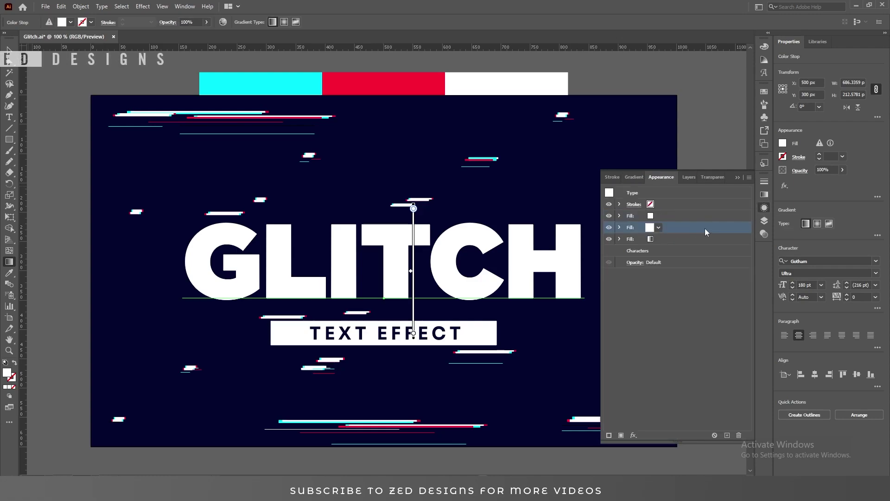
{"action": "left_click", "coordinate": [765, 196]}
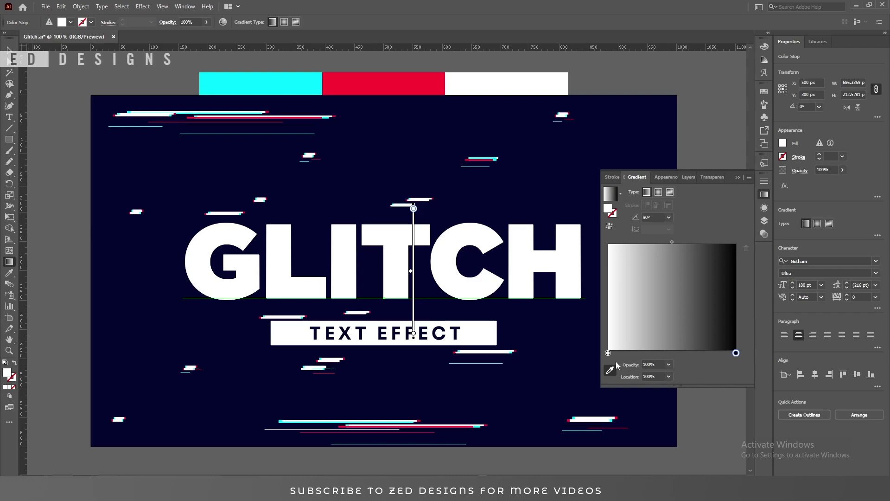
{"action": "left_click", "coordinate": [400, 86]}
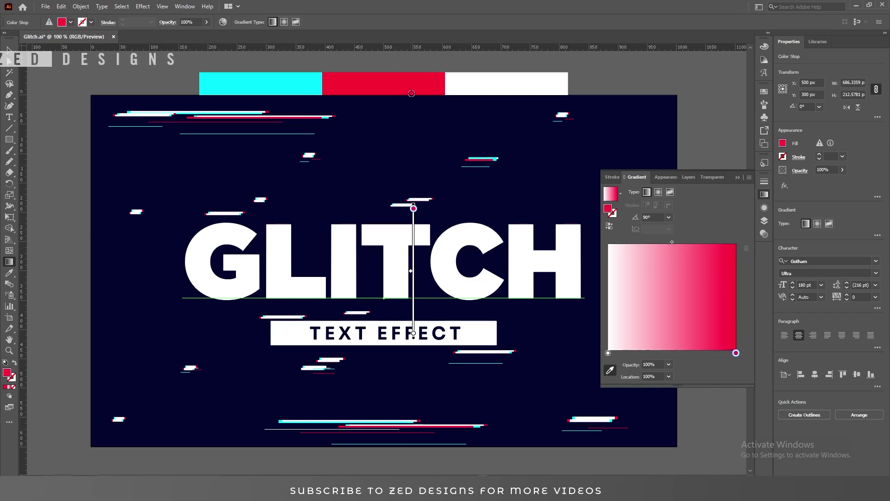
Recolour the lowest fill's black gradient stop with cyan sampled from the swatch above the artboard
{"action": "left_click", "coordinate": [764, 207]}
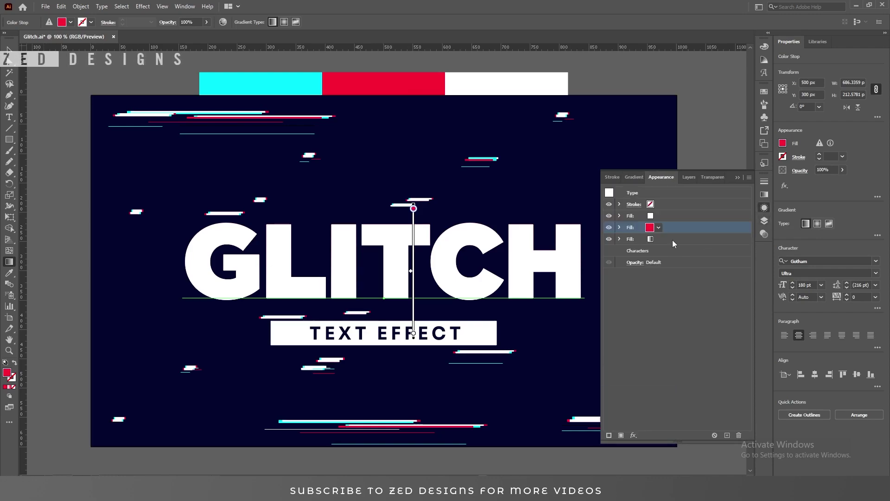
{"action": "left_click_drag", "start_coordinate": [672, 240], "coordinate": [673, 240]}
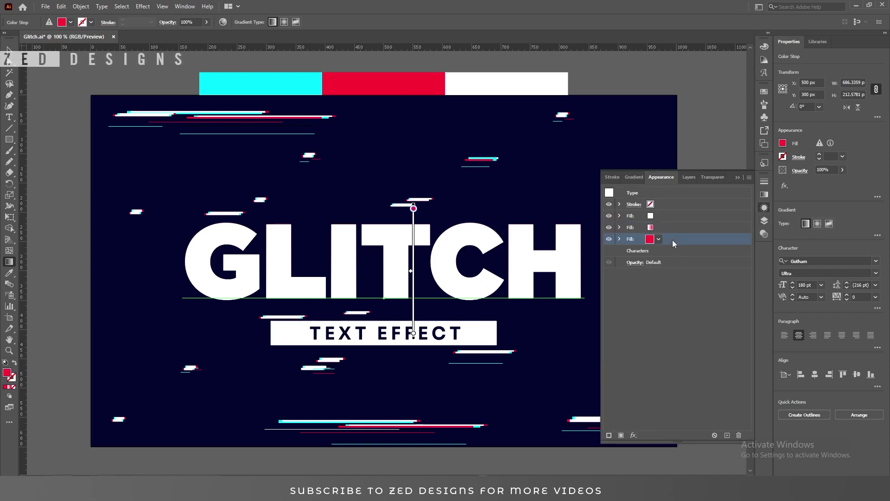
{"action": "left_click", "coordinate": [764, 194]}
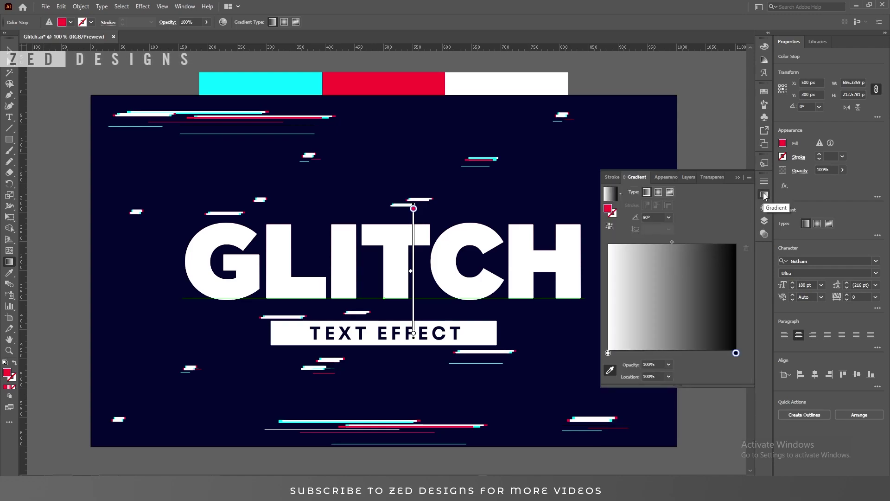
{"action": "left_click", "coordinate": [272, 88]}
{"action": "key", "text": "v"}
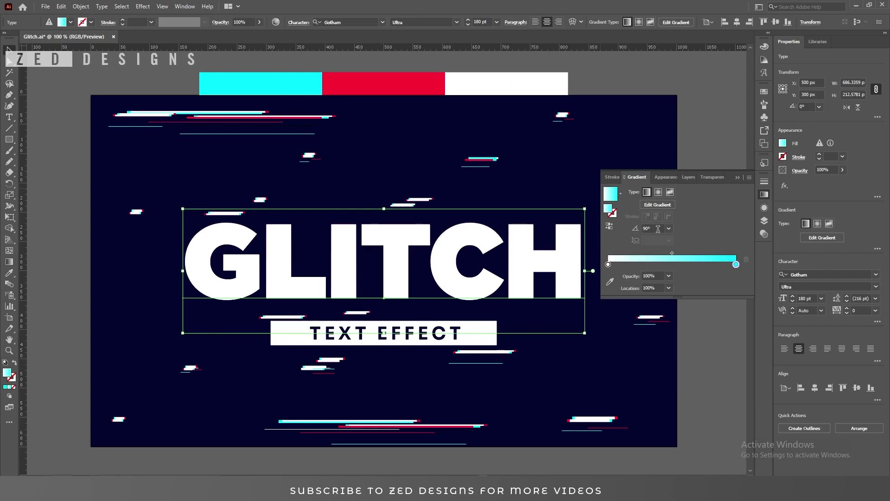
Duplicate the white, red and cyan fills once each in the text's appearance
{"action": "left_click", "coordinate": [765, 208]}
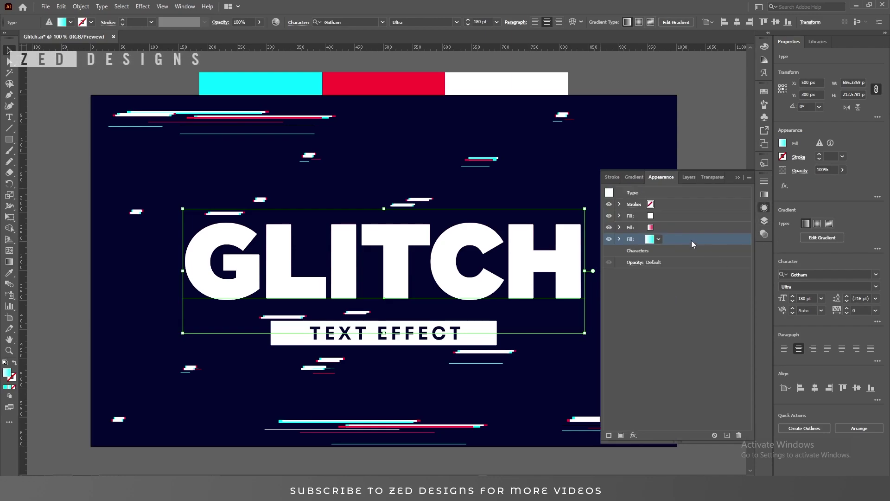
{"action": "left_click", "coordinate": [683, 216]}
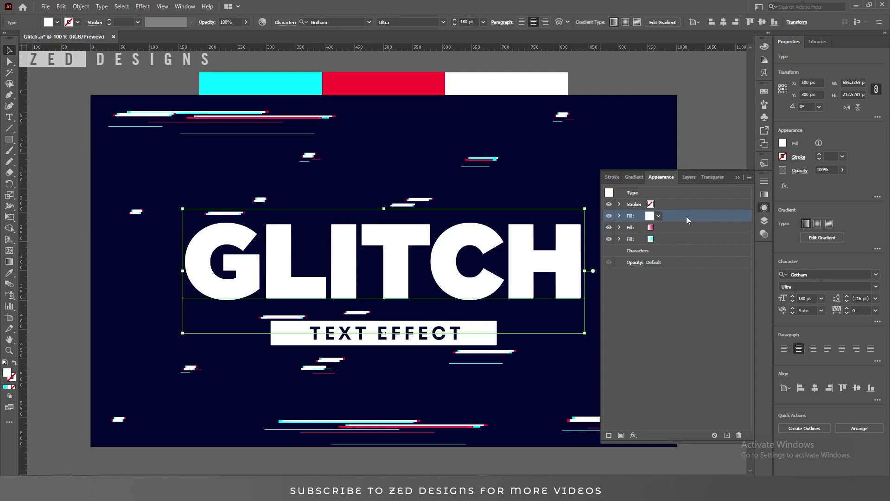
{"action": "left_click", "coordinate": [727, 435]}
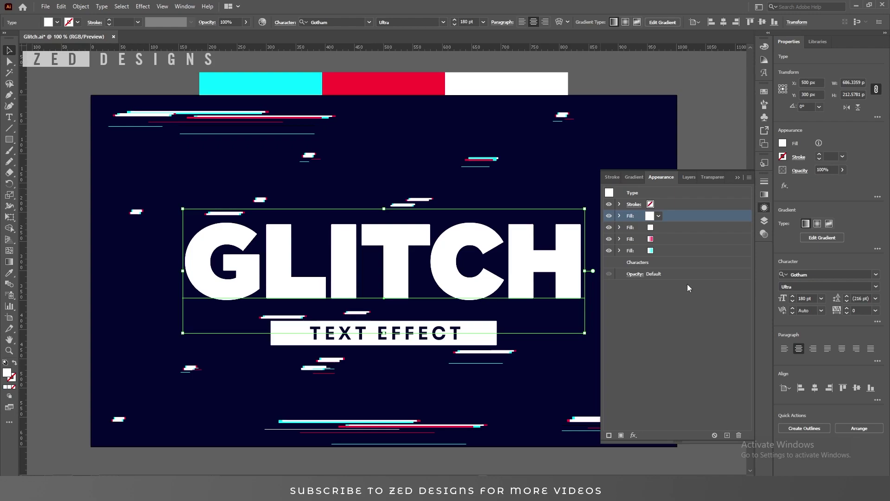
{"action": "left_click", "coordinate": [669, 238]}
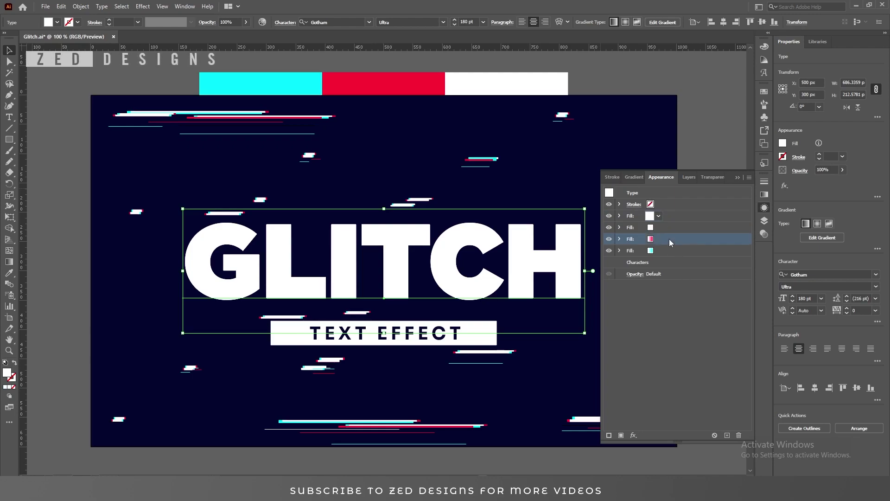
{"action": "left_click", "coordinate": [727, 435]}
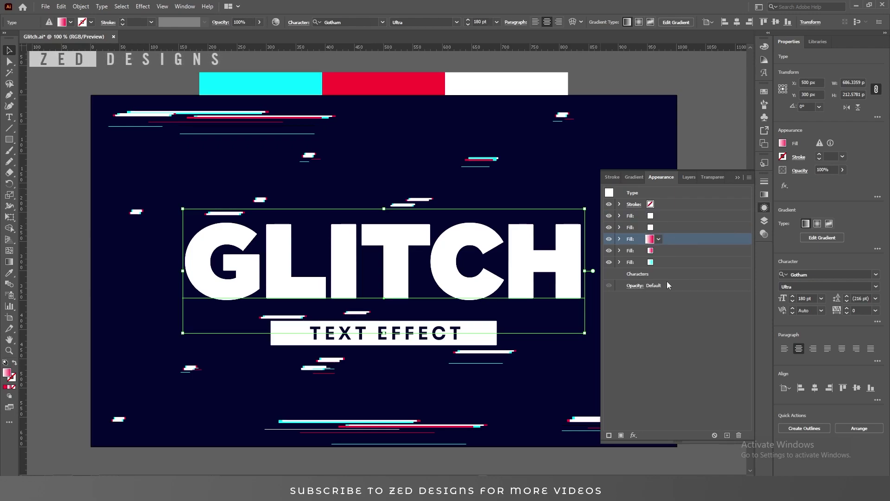
{"action": "left_click", "coordinate": [667, 262]}
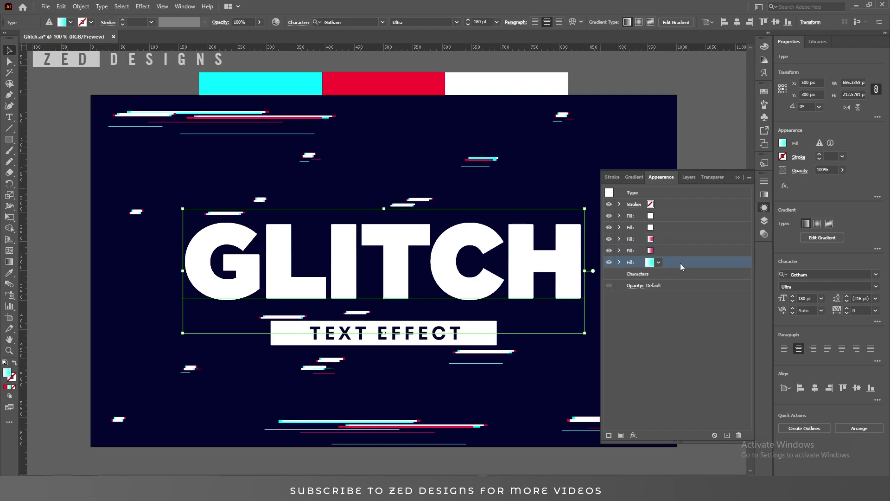
{"action": "left_click", "coordinate": [727, 435]}
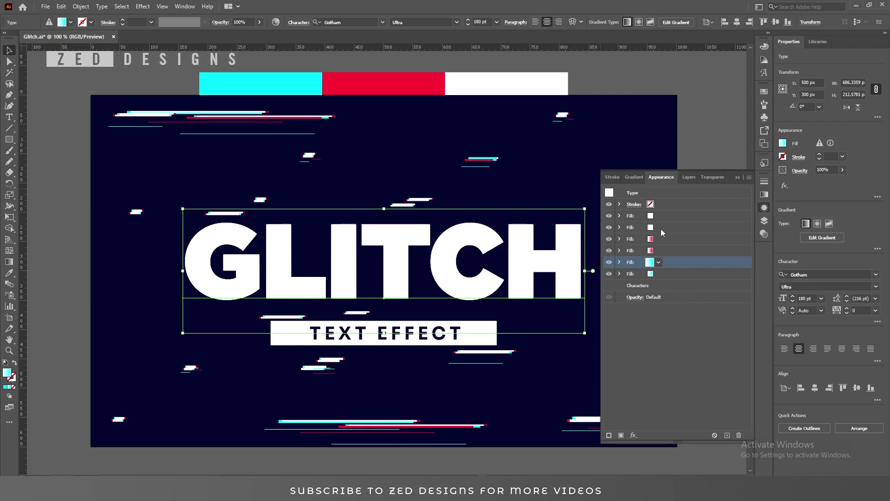
Set the end stop of the topmost white fill's gradient to 0% opacity and 50.1% location
{"action": "left_click", "coordinate": [673, 216]}
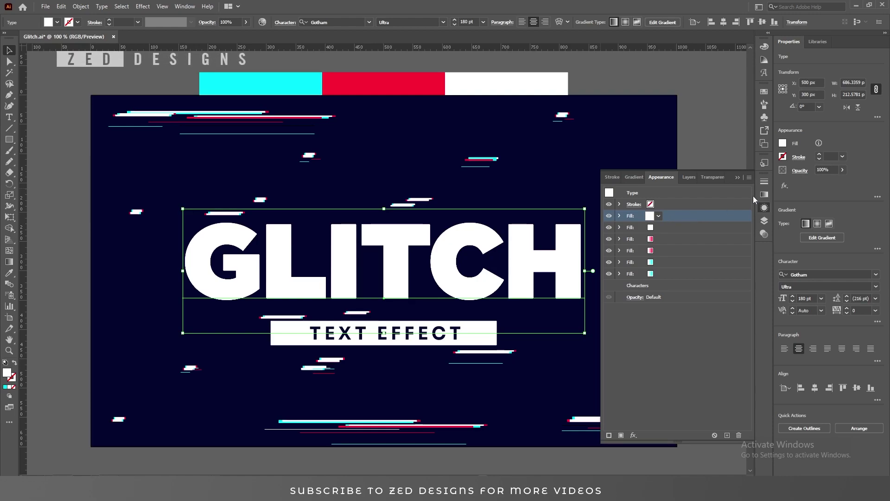
{"action": "left_click", "coordinate": [765, 195]}
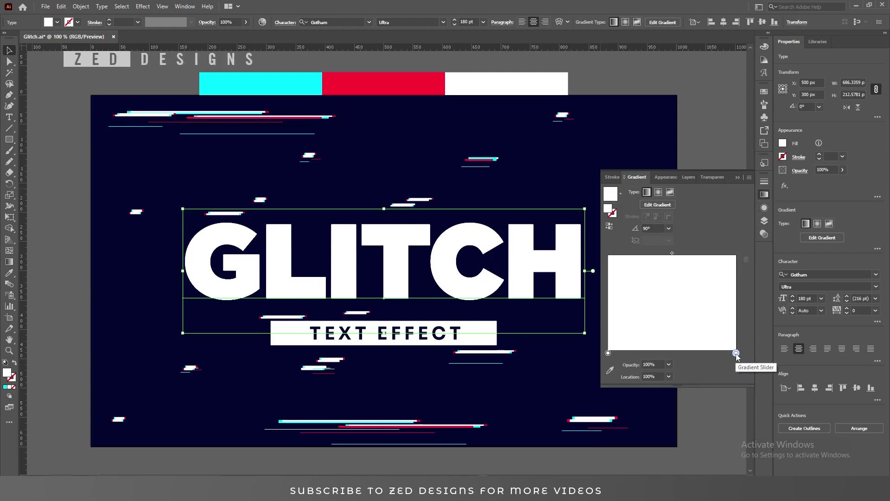
{"action": "left_click", "coordinate": [669, 364]}
{"action": "left_click", "coordinate": [675, 376]}
{"action": "left_click", "coordinate": [659, 376]}
{"action": "type", "text": "50.1"}
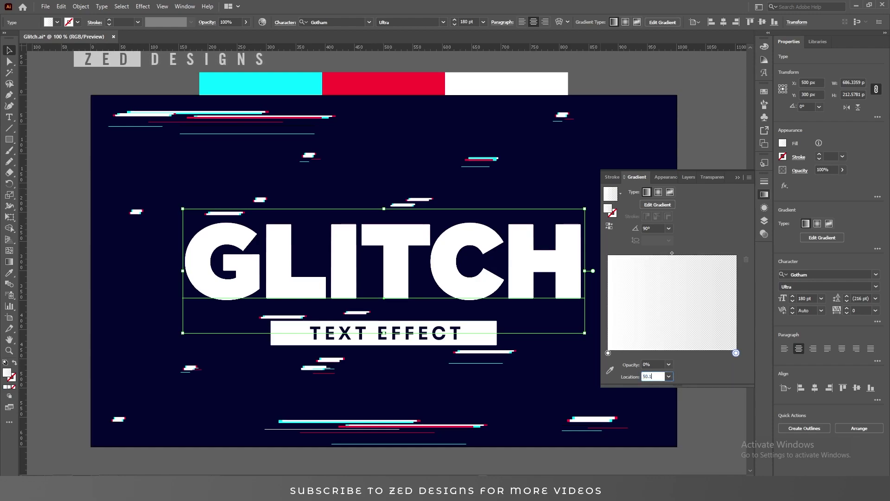
{"action": "key", "text": "Tab"}
Set the location of the opaque start stop in the topmost white fill's gradient to 50%
{"action": "left_click", "coordinate": [607, 353]}
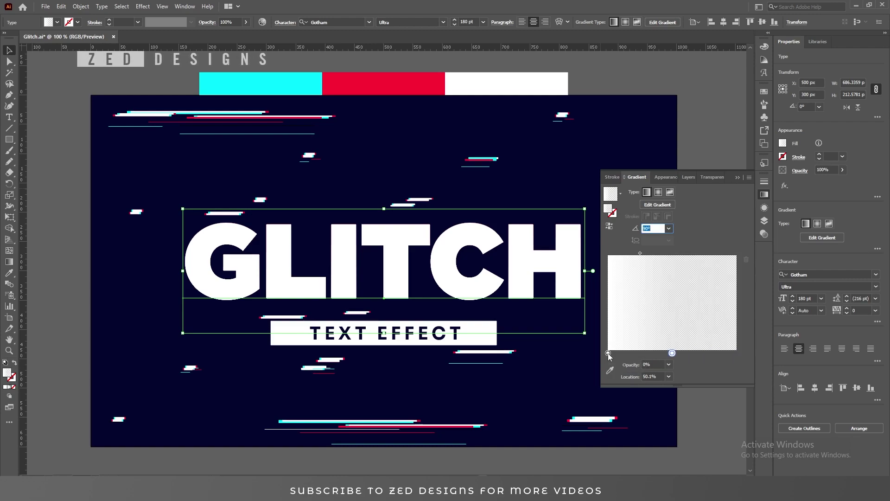
{"action": "left_click", "coordinate": [654, 377]}
{"action": "type", "text": "50"}
{"action": "key", "text": "Tab"}
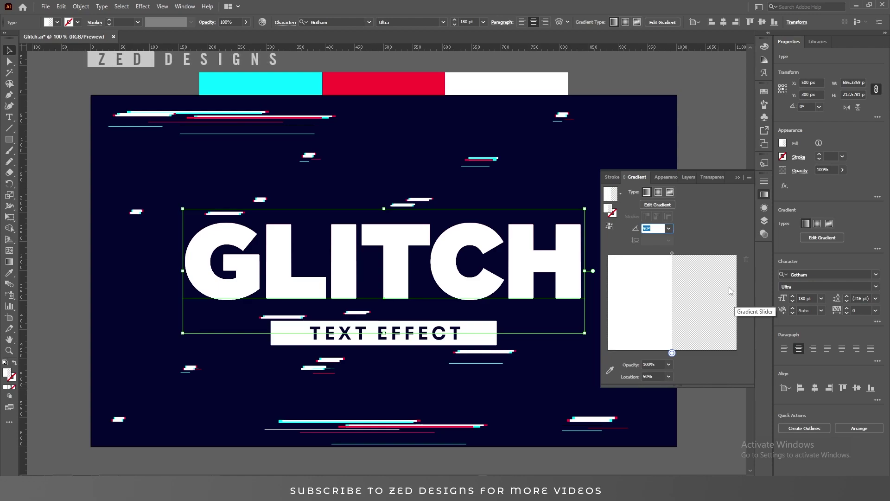
Set the start stop of the second white fill's gradient to 0% opacity and 50% location
{"action": "left_click", "coordinate": [765, 212]}
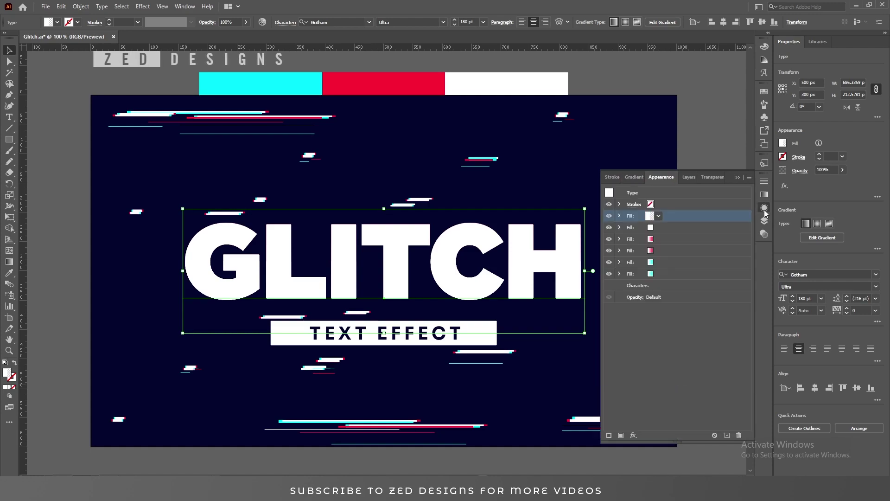
{"action": "left_click", "coordinate": [668, 229]}
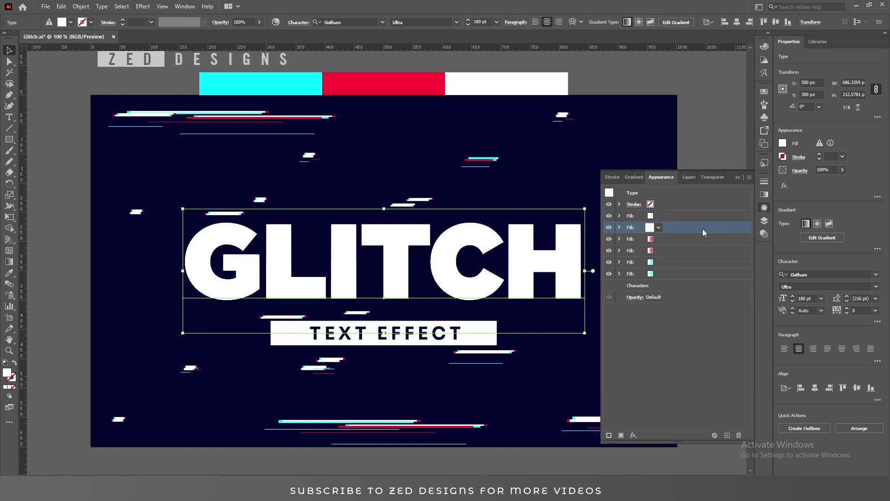
{"action": "left_click", "coordinate": [764, 195]}
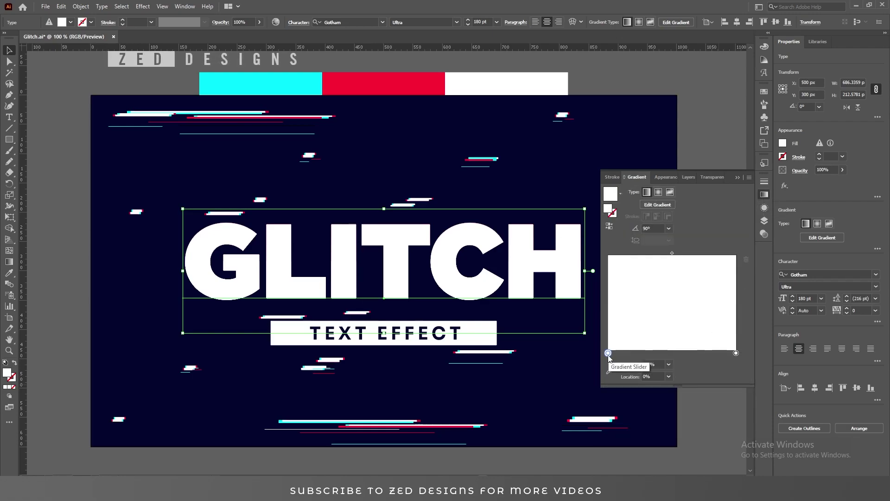
{"action": "left_click", "coordinate": [669, 364]}
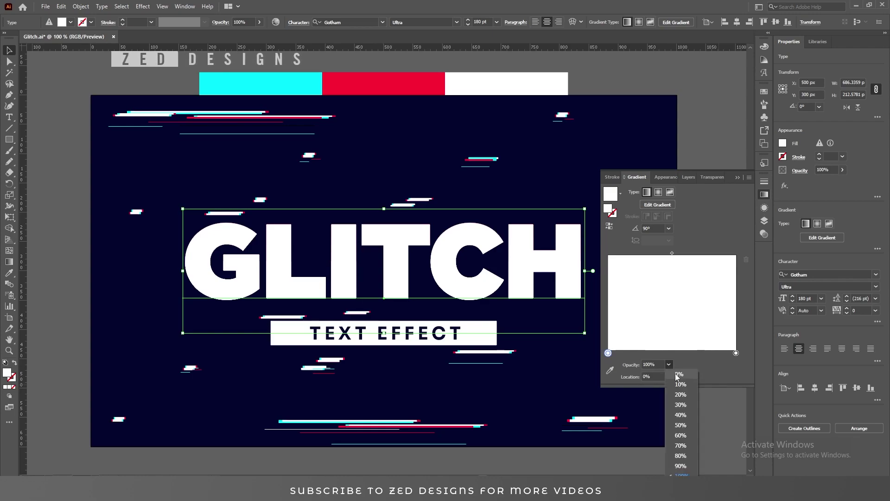
{"action": "left_click", "coordinate": [679, 374]}
{"action": "key", "text": "Tab"}
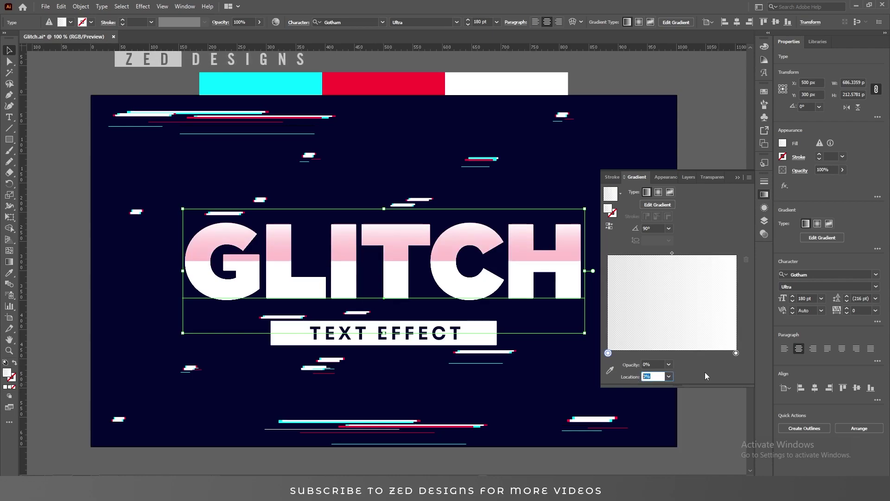
{"action": "type", "text": "50"}
{"action": "key", "text": "Tab"}
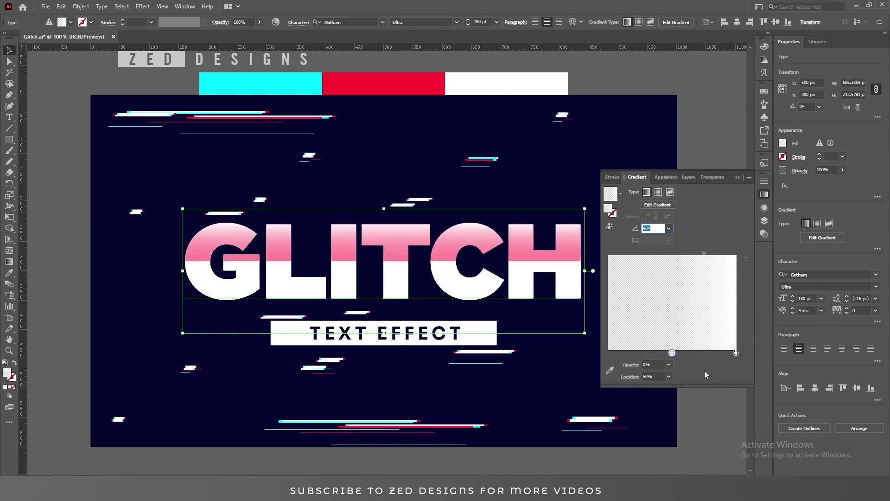
Set the location of the opaque end stop in the second white fill's gradient to 50.1%
{"action": "left_click", "coordinate": [736, 353]}
{"action": "left_click_drag", "start_coordinate": [659, 378], "coordinate": [623, 380]}
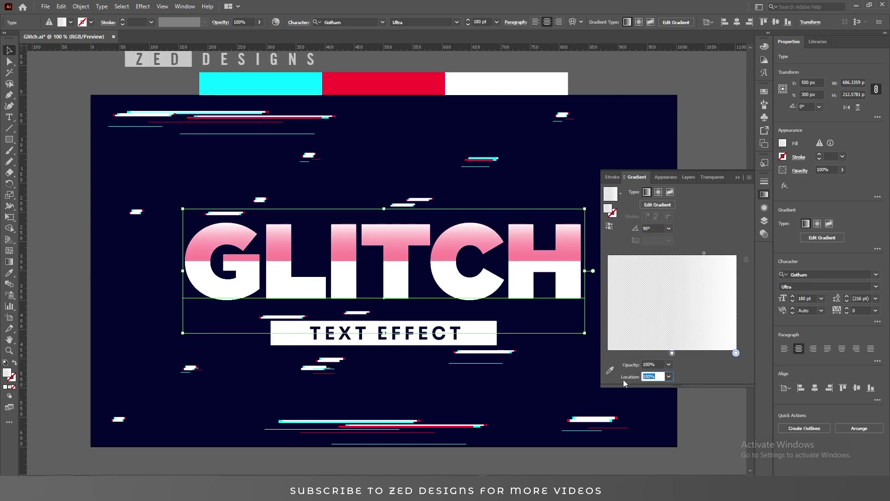
{"action": "type", "text": "50.1"}
{"action": "key", "text": "Tab"}
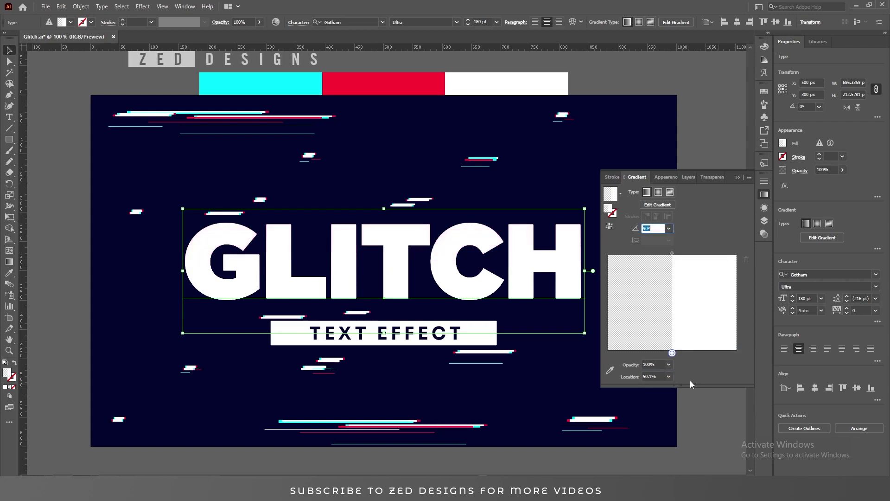
{"action": "left_click", "coordinate": [708, 229]}
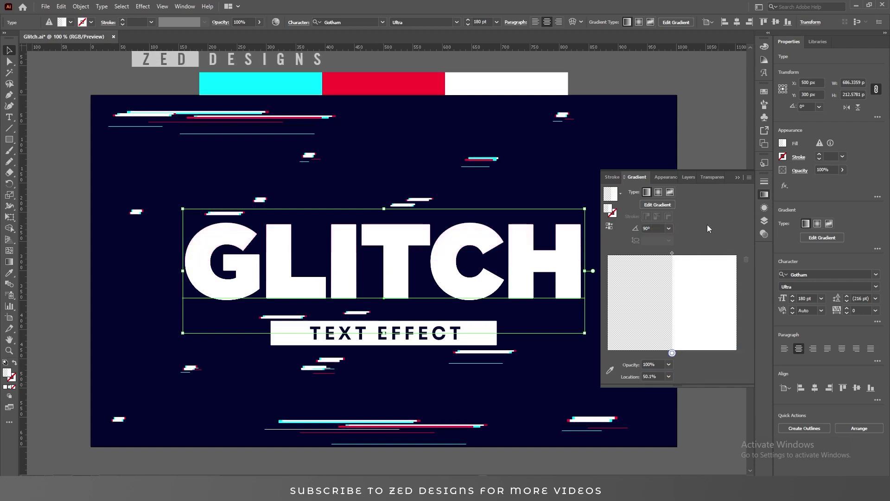
Set the white stop of the upper red fill's gradient to 0% opacity and 50.1% location
{"action": "left_click", "coordinate": [763, 209]}
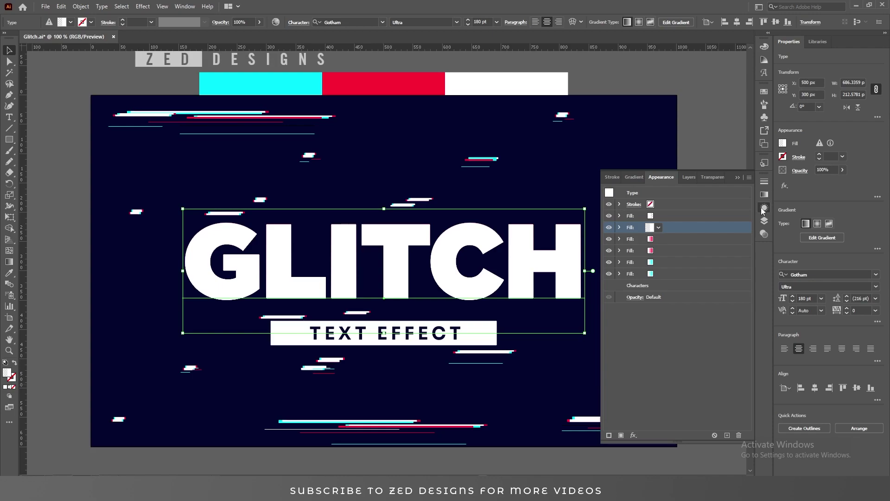
{"action": "left_click", "coordinate": [672, 240]}
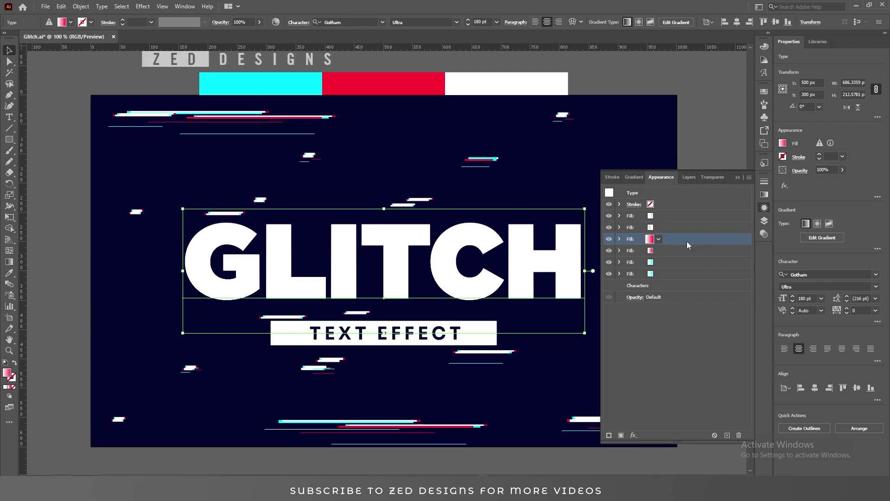
{"action": "left_click", "coordinate": [763, 195]}
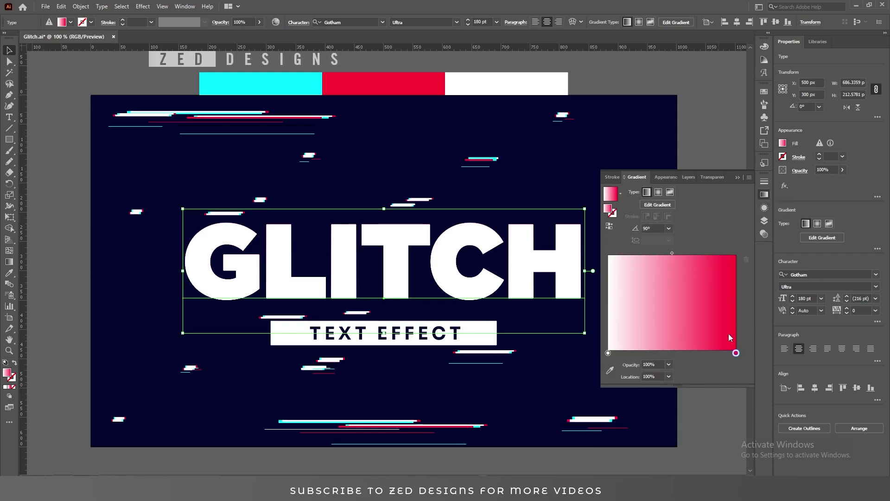
{"action": "left_click", "coordinate": [608, 354]}
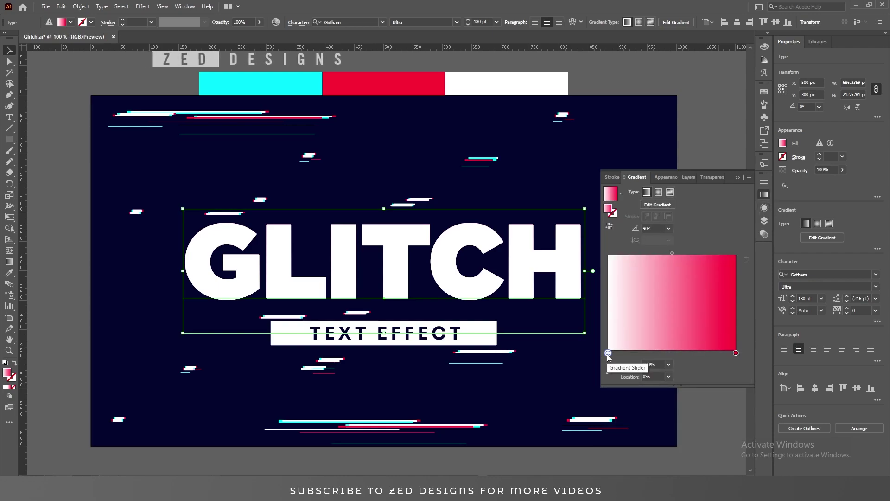
{"action": "left_click", "coordinate": [668, 365]}
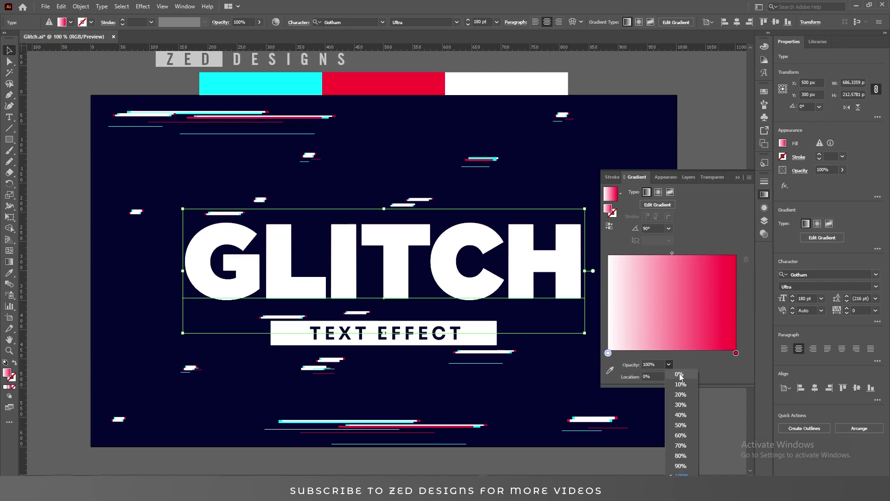
{"action": "left_click", "coordinate": [680, 375]}
{"action": "left_click", "coordinate": [656, 377]}
{"action": "type", "text": "50.1"}
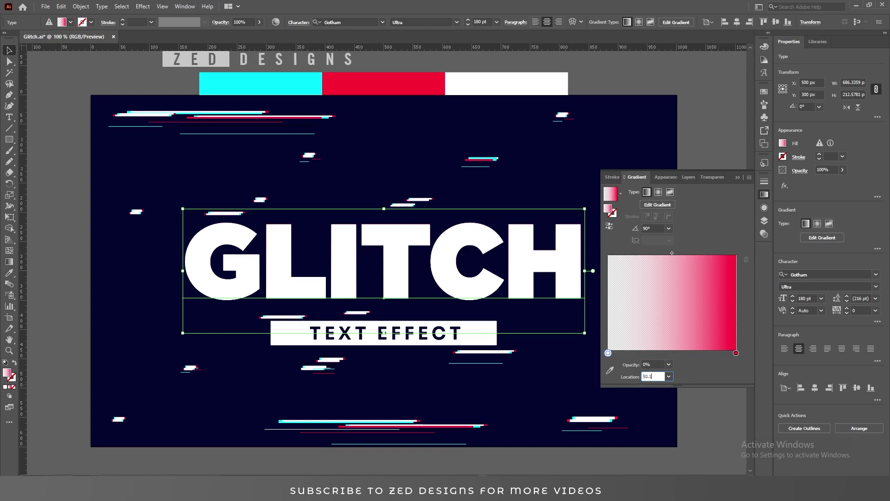
{"action": "key", "text": "Tab"}
Set the red stop's location in the upper red fill's gradient to 50% and select the lower red fill
{"action": "left_click", "coordinate": [736, 354]}
{"action": "left_click", "coordinate": [658, 375]}
{"action": "type", "text": "5"}
{"action": "key", "text": "Tab"}
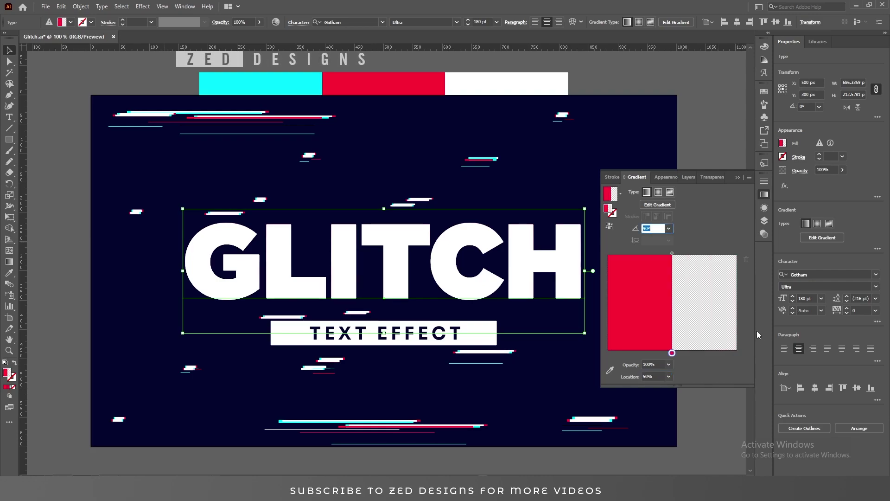
{"action": "left_click", "coordinate": [765, 208]}
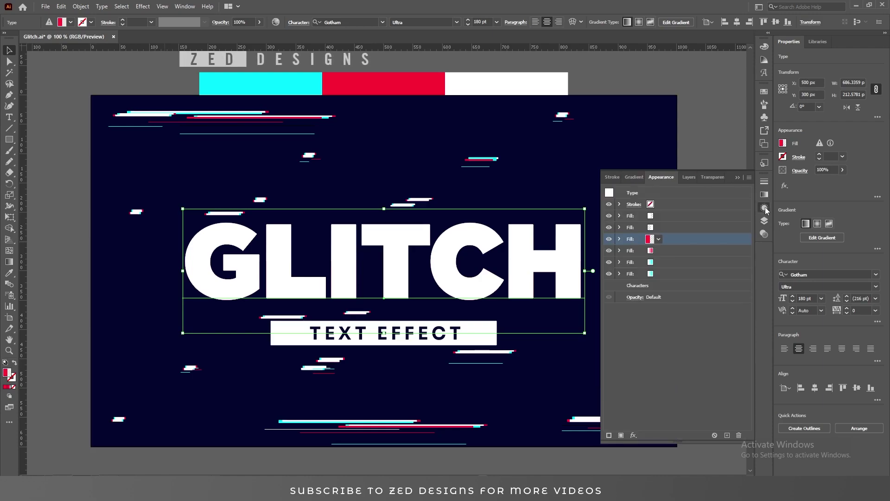
{"action": "left_click", "coordinate": [665, 251]}
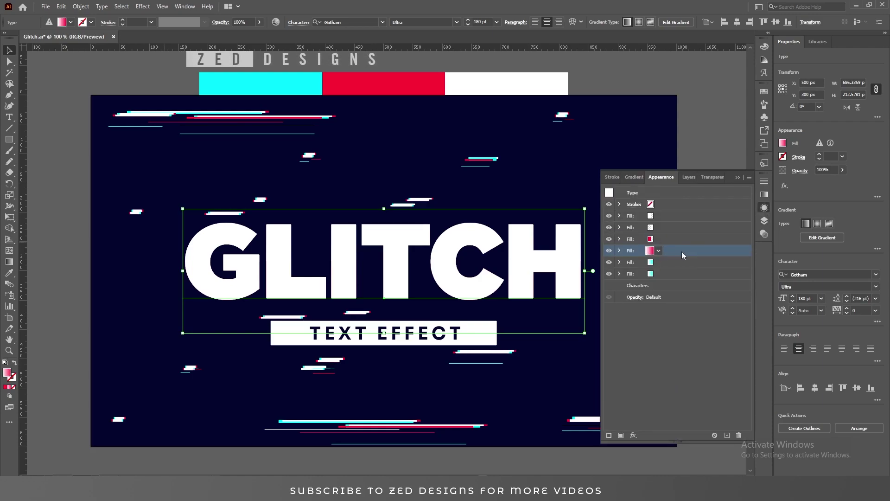
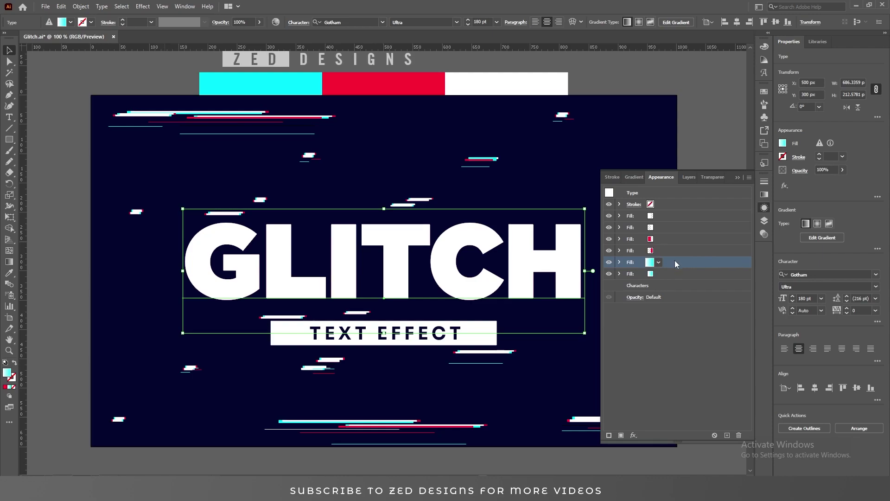
Set the white stop of the upper cyan fill's gradient to 0% opacity and 50.1% location
{"action": "left_click", "coordinate": [764, 195]}
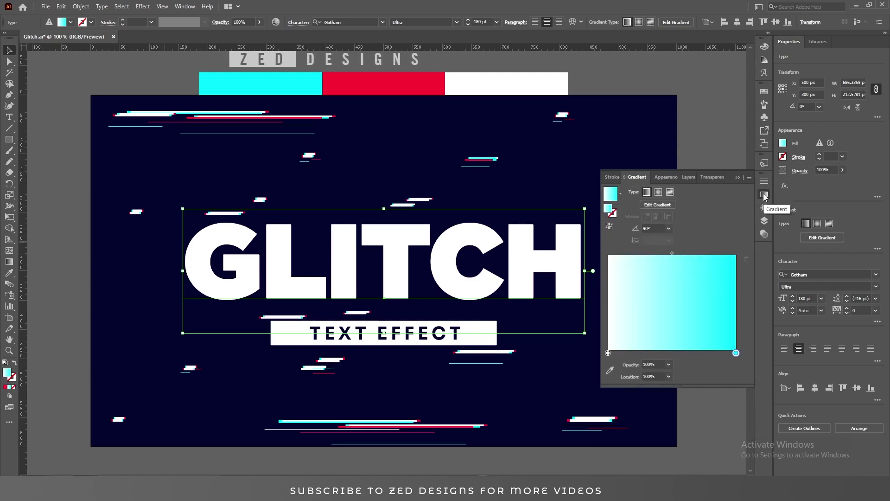
{"action": "left_click", "coordinate": [608, 353]}
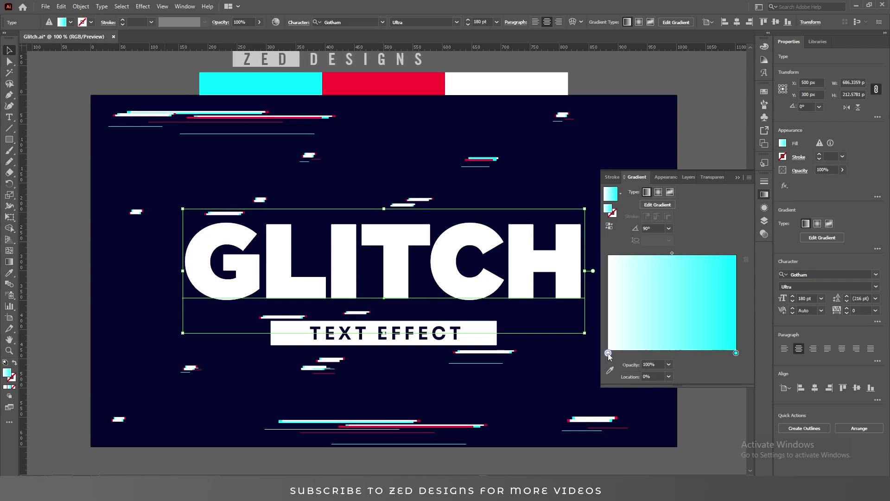
{"action": "left_click", "coordinate": [670, 365]}
{"action": "left_click", "coordinate": [672, 374]}
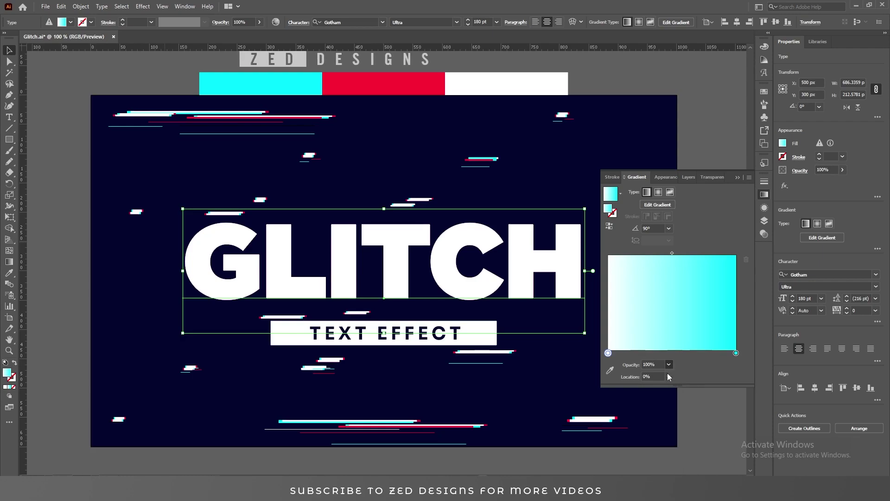
{"action": "left_click", "coordinate": [630, 377]}
{"action": "type", "text": "50.1"}
{"action": "key", "text": "Tab"}
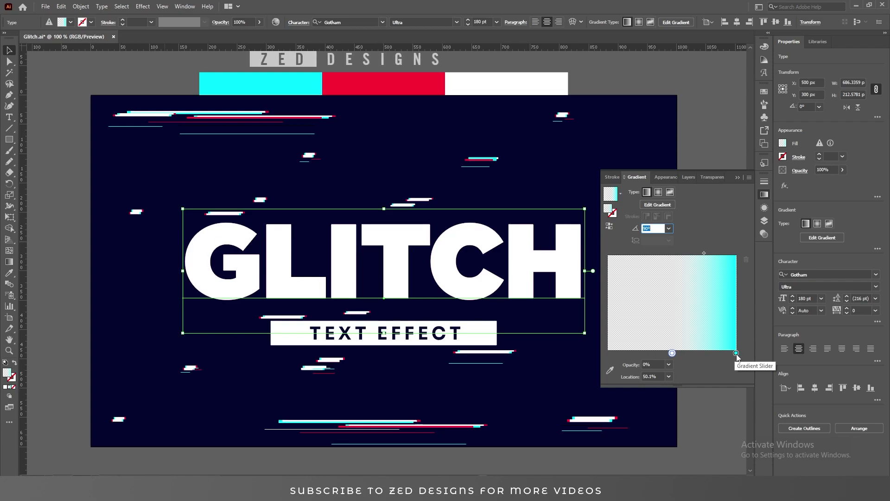
Set the location of the cyan stop in the upper cyan fill's gradient to 50%
{"action": "left_click", "coordinate": [736, 354]}
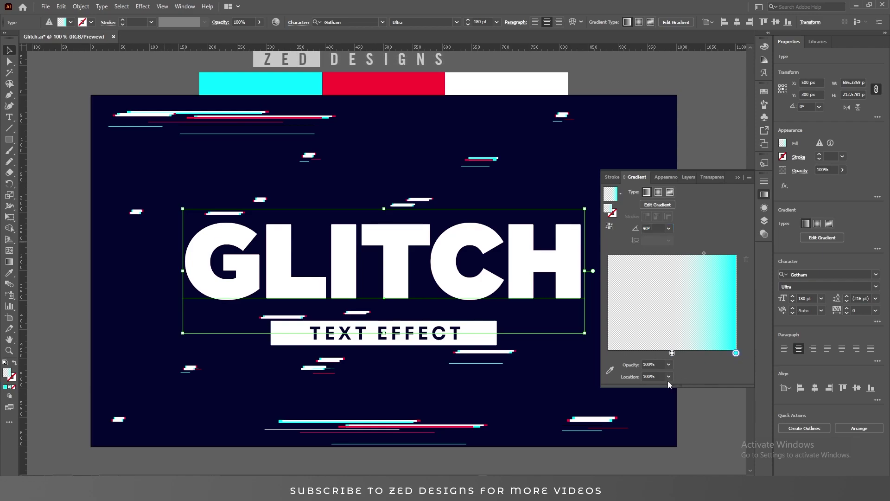
{"action": "left_click", "coordinate": [651, 376]}
{"action": "type", "text": "50"}
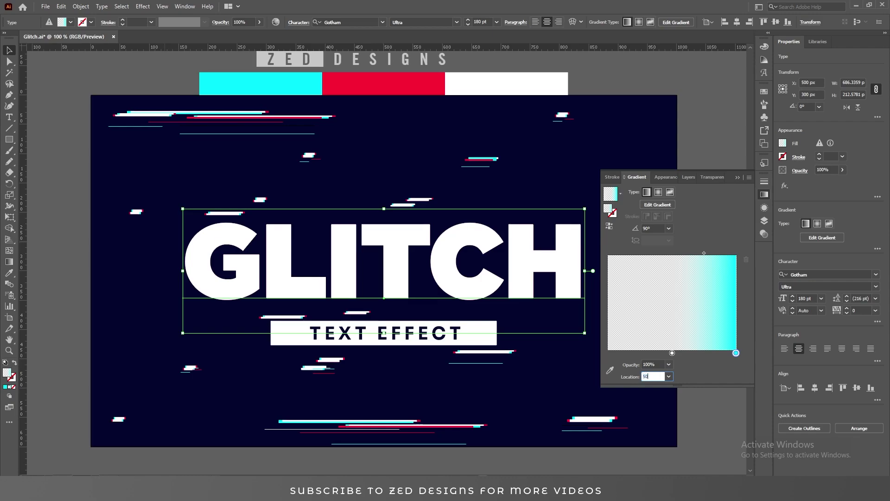
{"action": "key", "text": "Tab"}
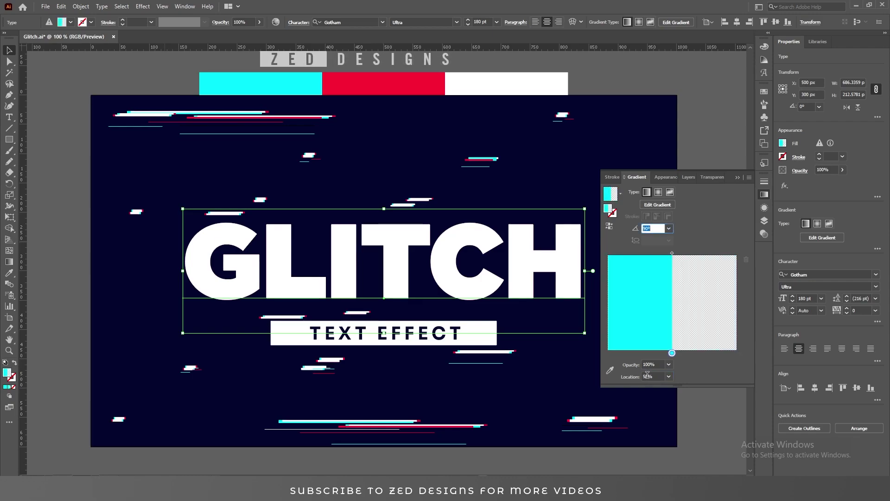
Set the white stop of the lower cyan fill's gradient to 50% location and 0% opacity
{"action": "left_click", "coordinate": [764, 208]}
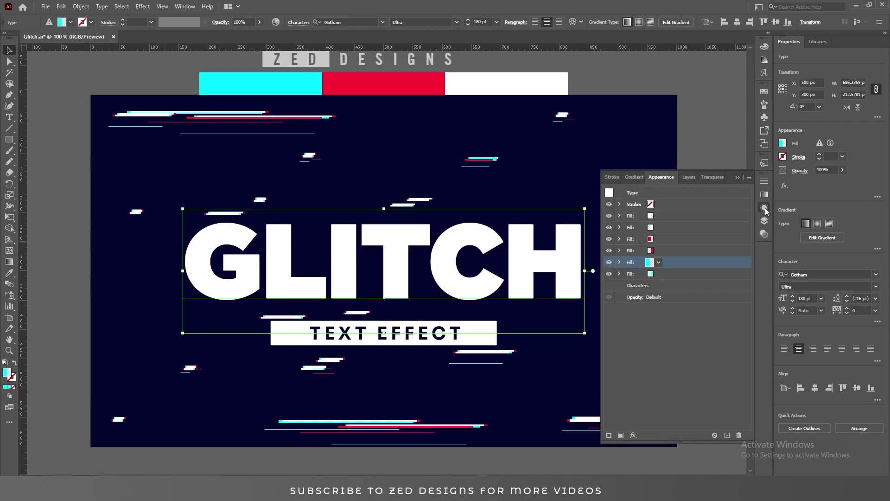
{"action": "left_click", "coordinate": [672, 276]}
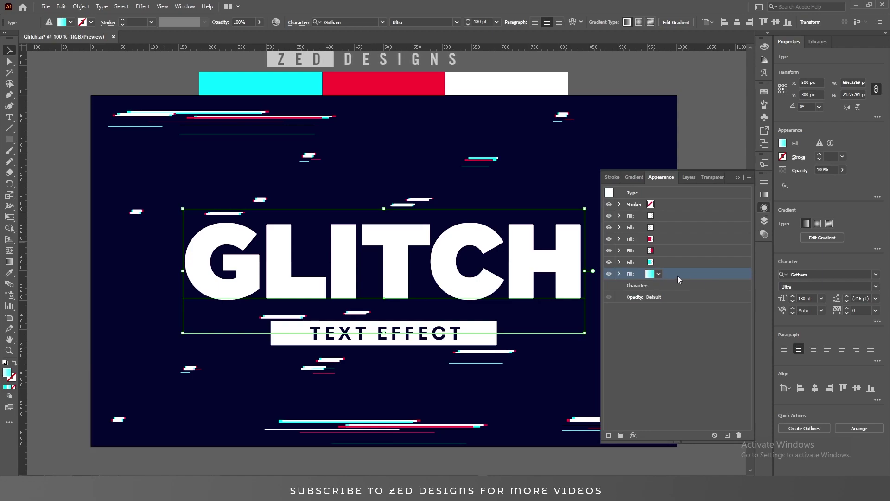
{"action": "left_click", "coordinate": [763, 194]}
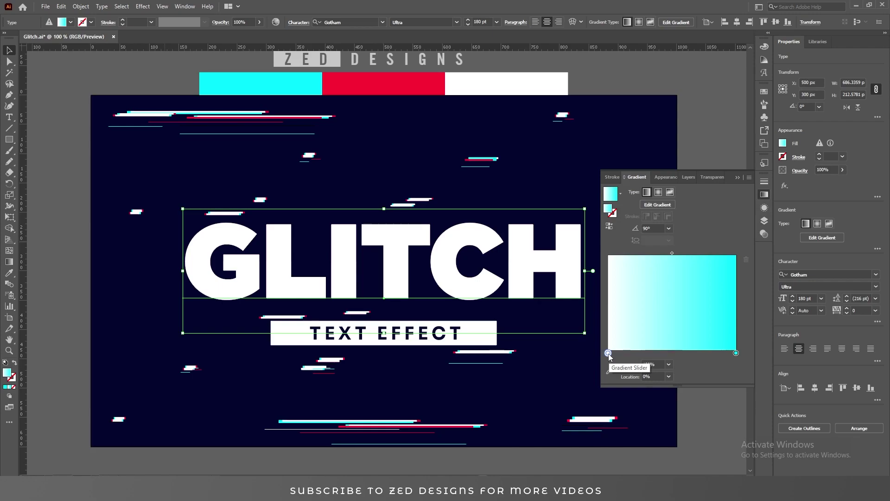
{"action": "left_click", "coordinate": [660, 376]}
{"action": "type", "text": "50"}
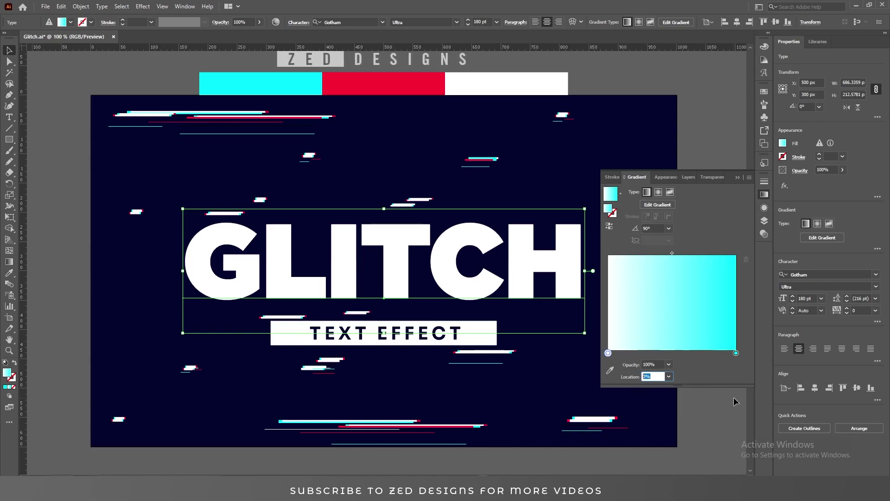
{"action": "key", "text": "Tab"}
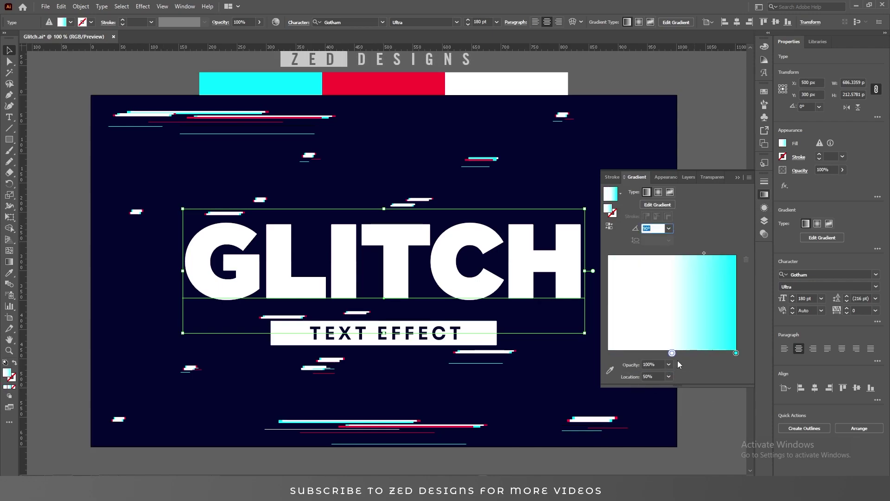
{"action": "left_click", "coordinate": [669, 364]}
{"action": "left_click", "coordinate": [678, 375]}
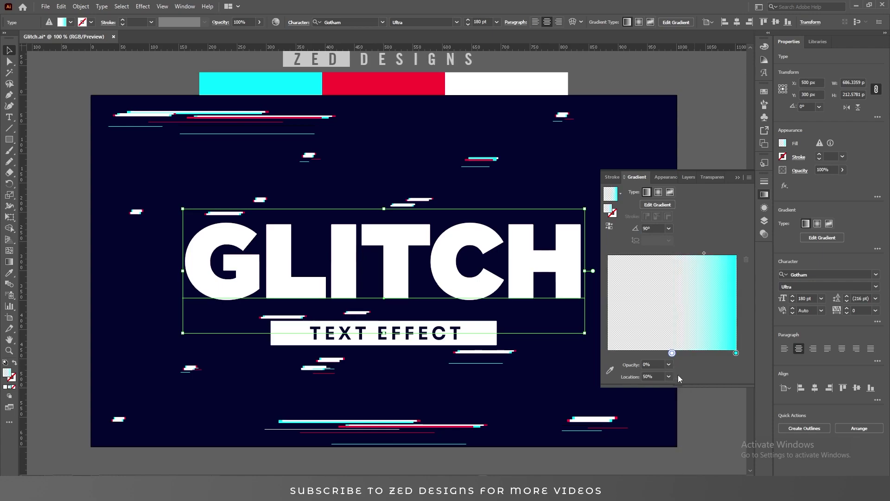
Set the location of the cyan stop in the lower cyan fill's gradient to 50.1%
{"action": "left_click", "coordinate": [737, 353]}
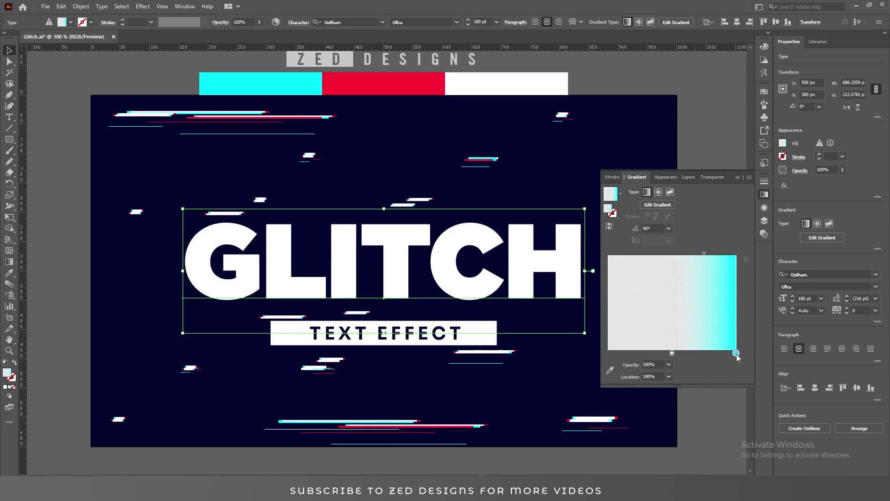
{"action": "left_click", "coordinate": [656, 377]}
{"action": "type", "text": "50.1"}
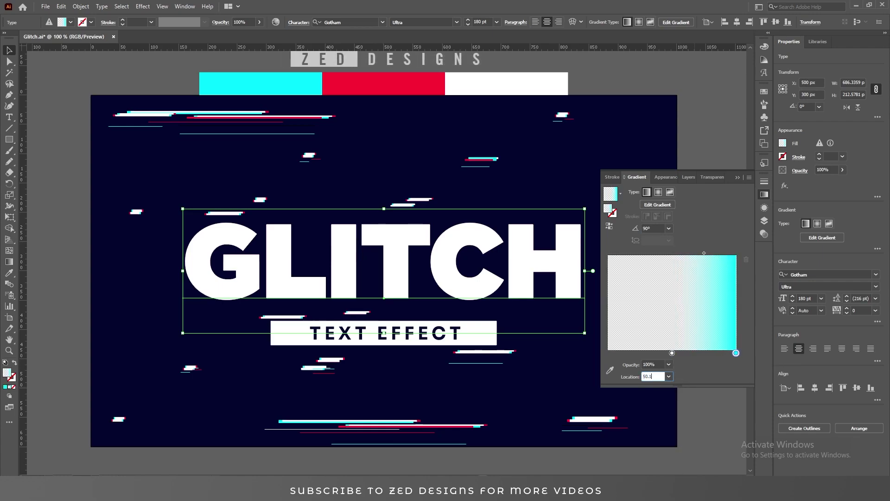
{"action": "key", "text": "Tab"}
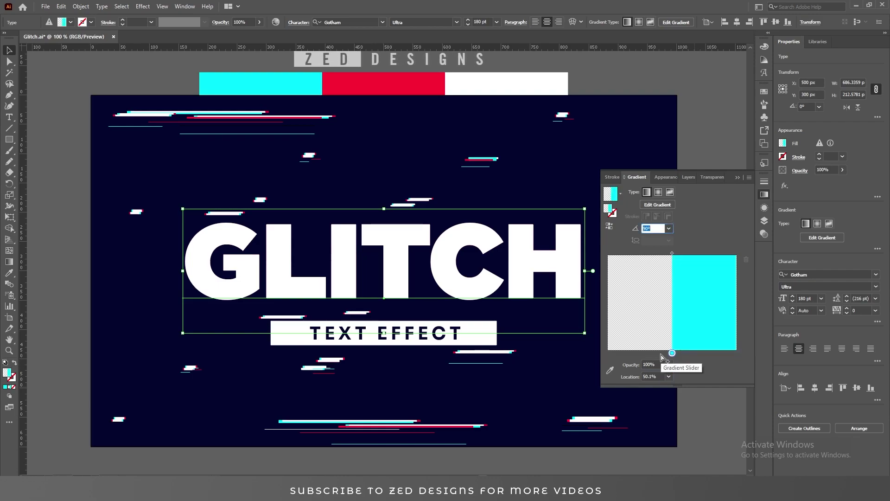
Add a Transform effect to the upper white fill of the GLITCH text with a horizontal move of -10 px
{"action": "left_click", "coordinate": [765, 209]}
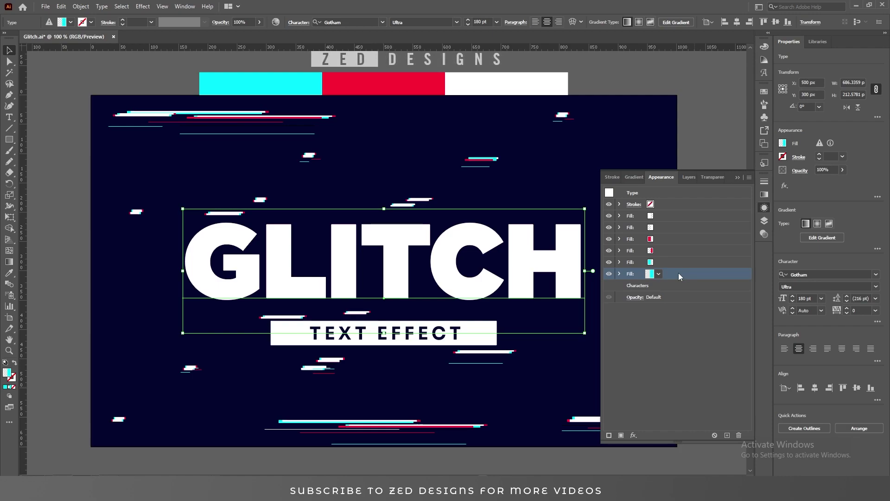
{"action": "left_click", "coordinate": [609, 216]}
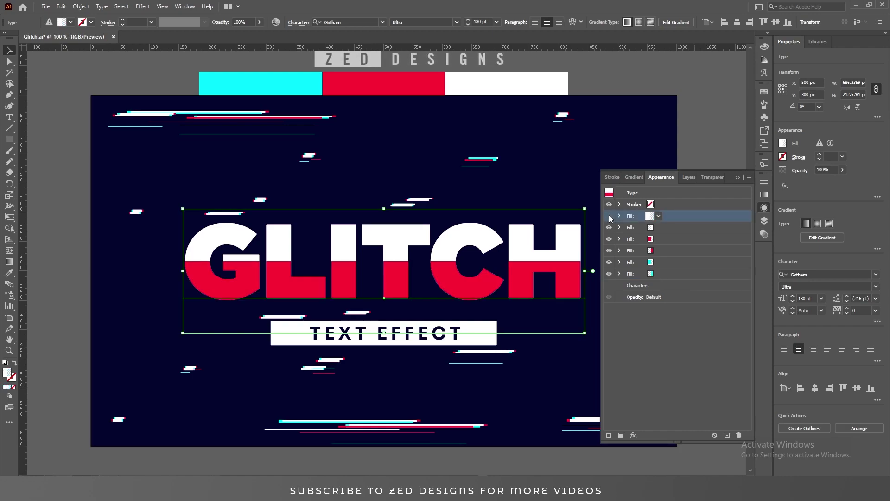
{"action": "left_click", "coordinate": [609, 216]}
{"action": "left_click_drag", "start_coordinate": [685, 215], "coordinate": [687, 214]}
{"action": "left_click", "coordinate": [681, 217]}
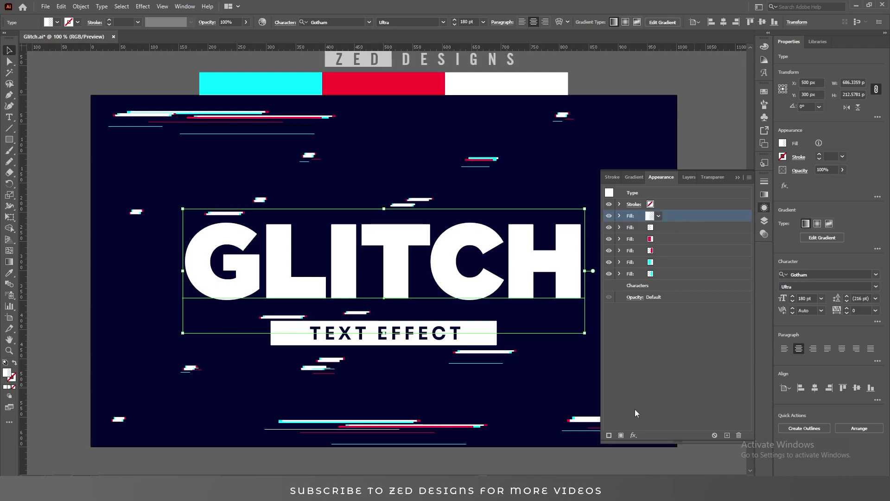
{"action": "left_click", "coordinate": [634, 435]}
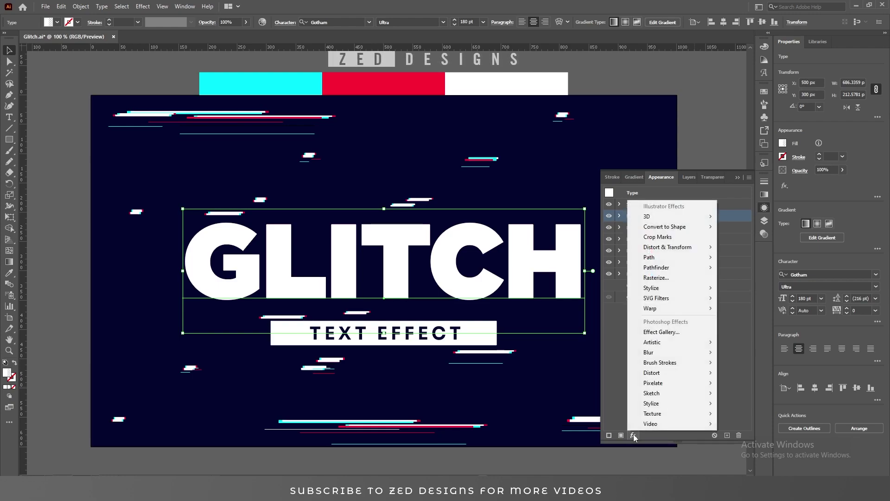
{"action": "mouse_move", "coordinate": [698, 251]}
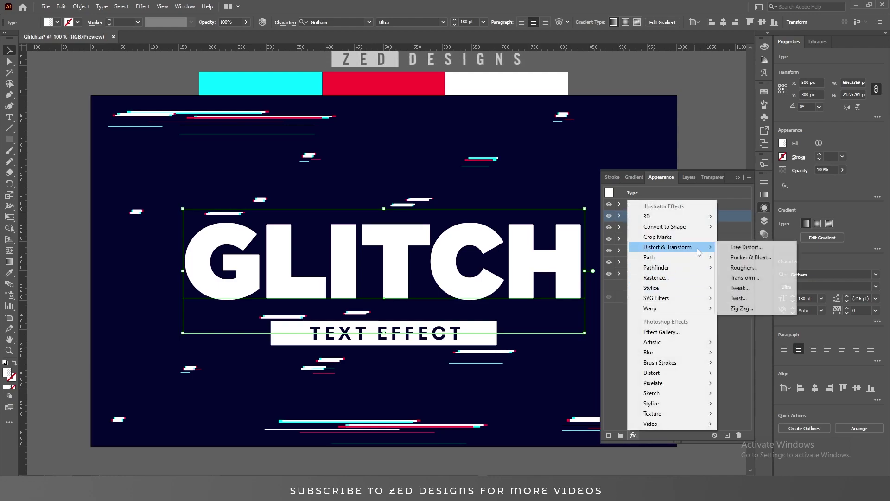
{"action": "left_click", "coordinate": [746, 278]}
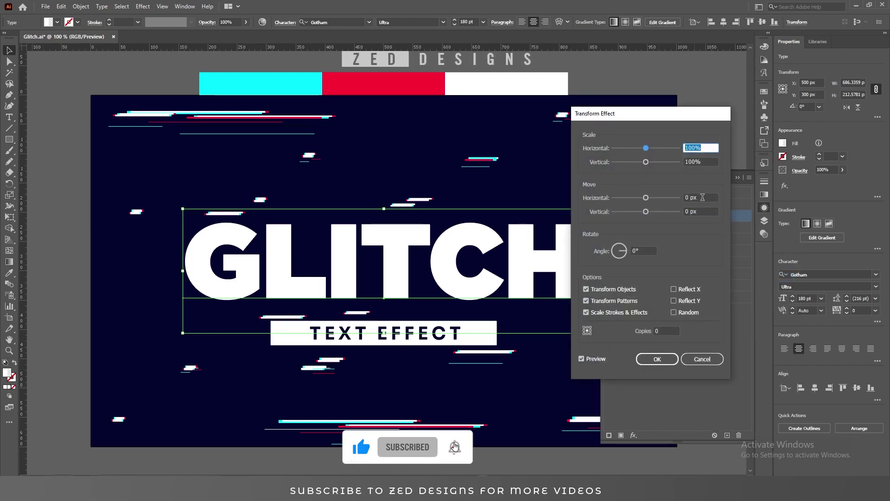
{"action": "key", "text": "Tab"}
{"action": "key", "text": "Tab"}
{"action": "type", "text": "-10"}
{"action": "key", "text": "Tab"}
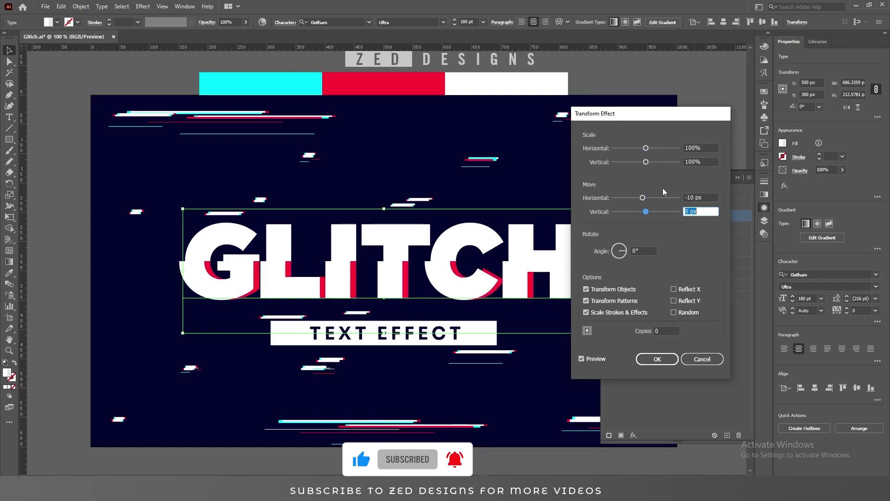
{"action": "left_click", "coordinate": [655, 360]}
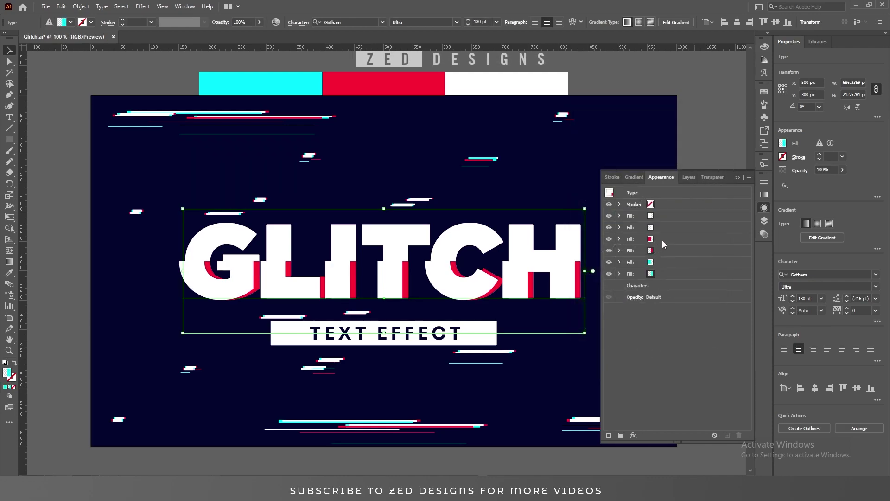
Add a Transform effect to the upper red fill with a horizontal move of -15 px
{"action": "left_click", "coordinate": [666, 238]}
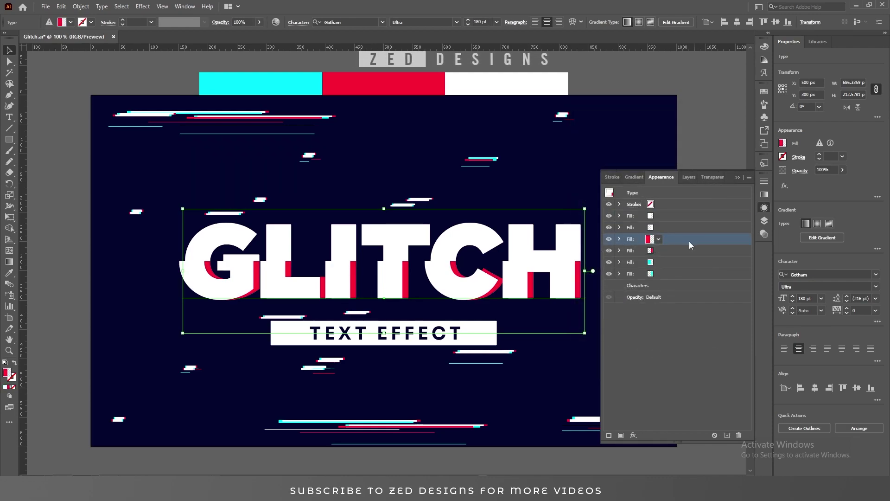
{"action": "left_click", "coordinate": [634, 435]}
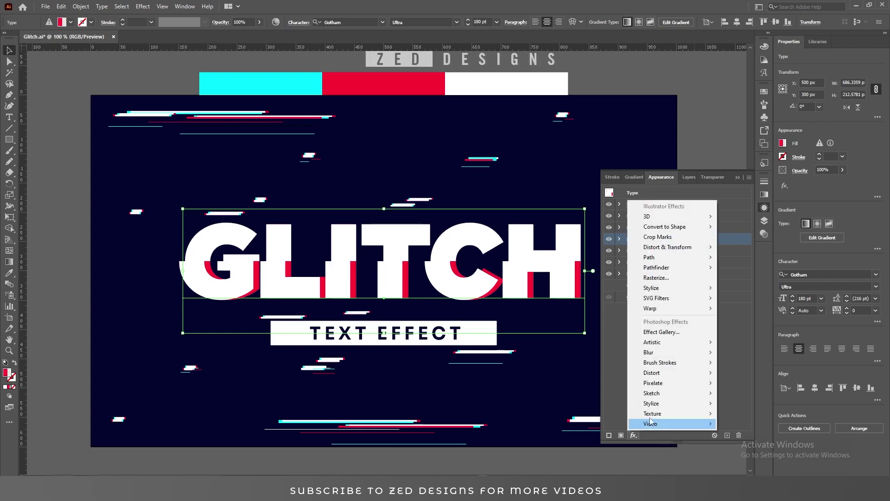
{"action": "mouse_move", "coordinate": [684, 254]}
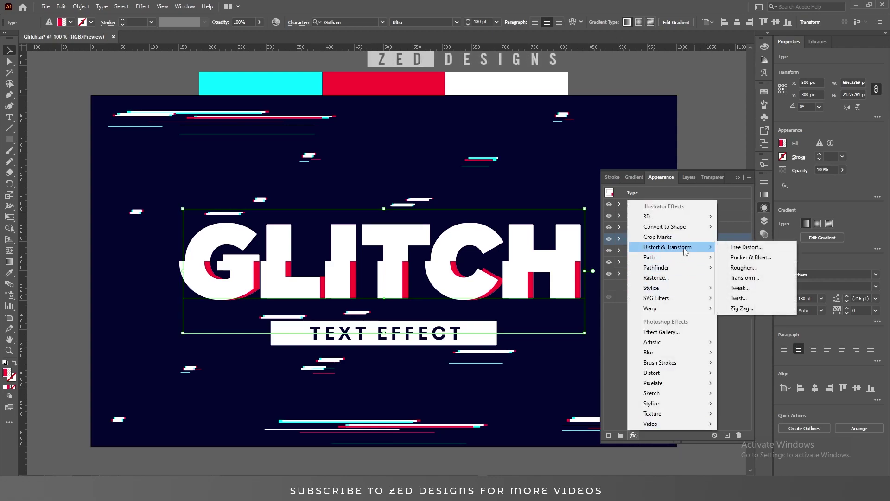
{"action": "left_click", "coordinate": [760, 278]}
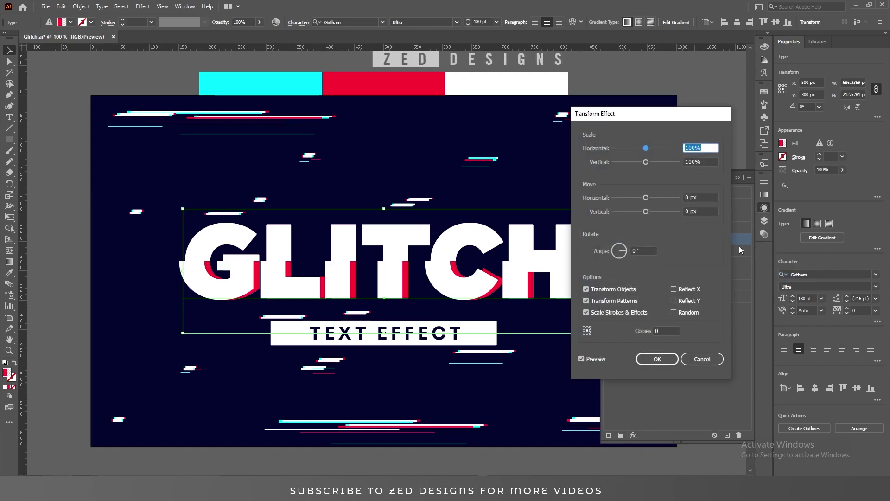
{"action": "left_click", "coordinate": [709, 197]}
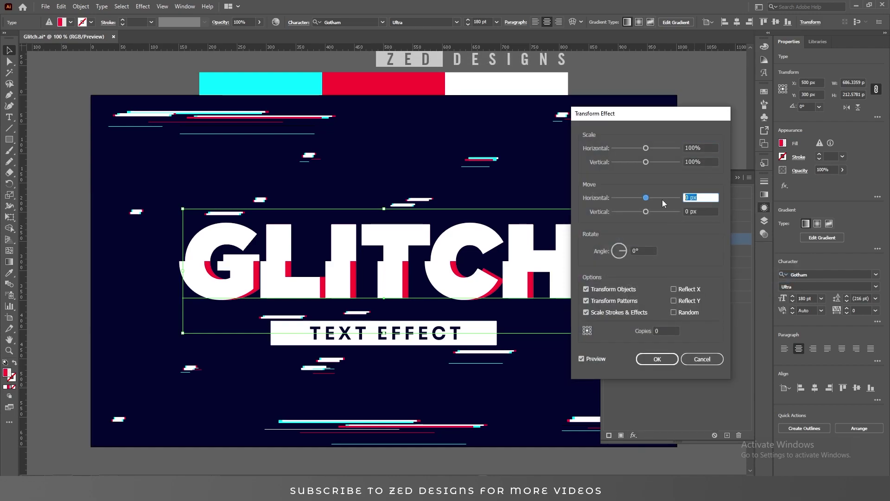
{"action": "type", "text": "-15"}
{"action": "key", "text": "Tab"}
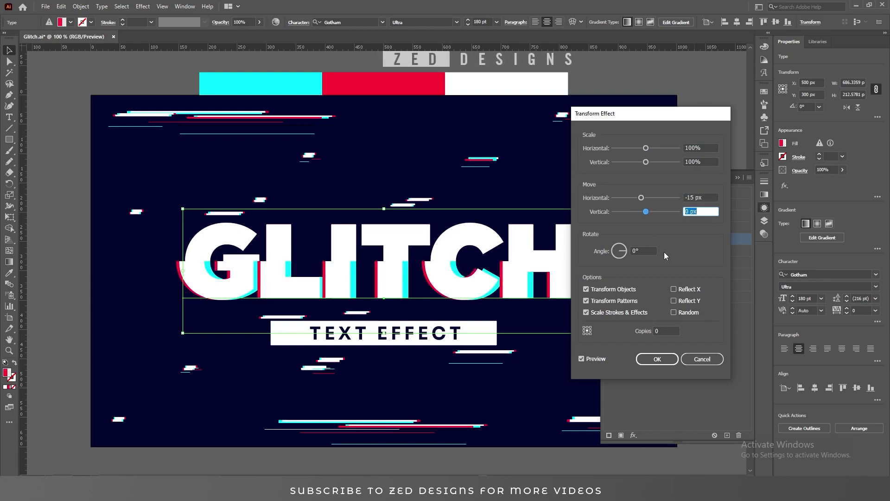
{"action": "left_click", "coordinate": [651, 361]}
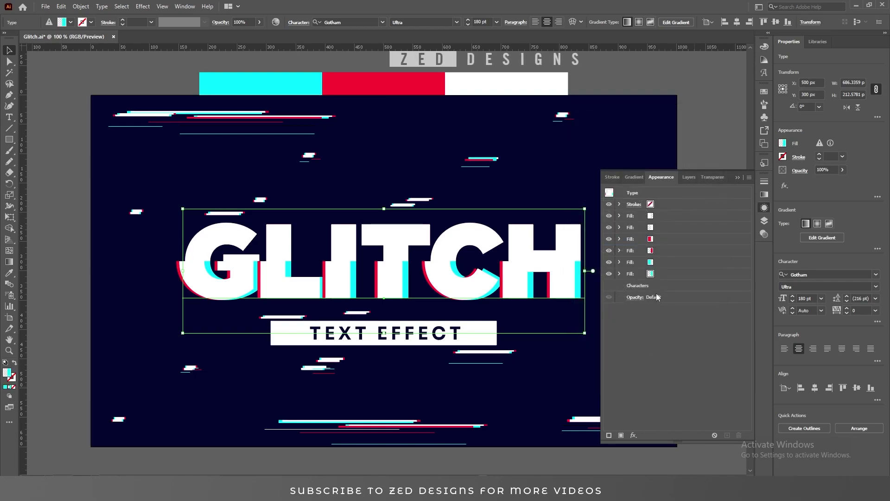
Add a Transform effect to the upper cyan fill with a horizontal move of -5 px
{"action": "left_click", "coordinate": [666, 263]}
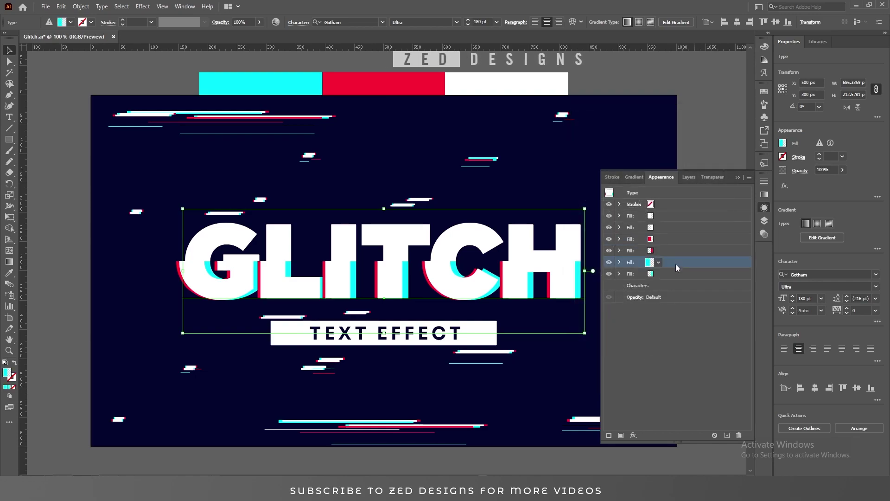
{"action": "left_click", "coordinate": [609, 263]}
{"action": "left_click", "coordinate": [608, 263]}
{"action": "left_click", "coordinate": [634, 435]}
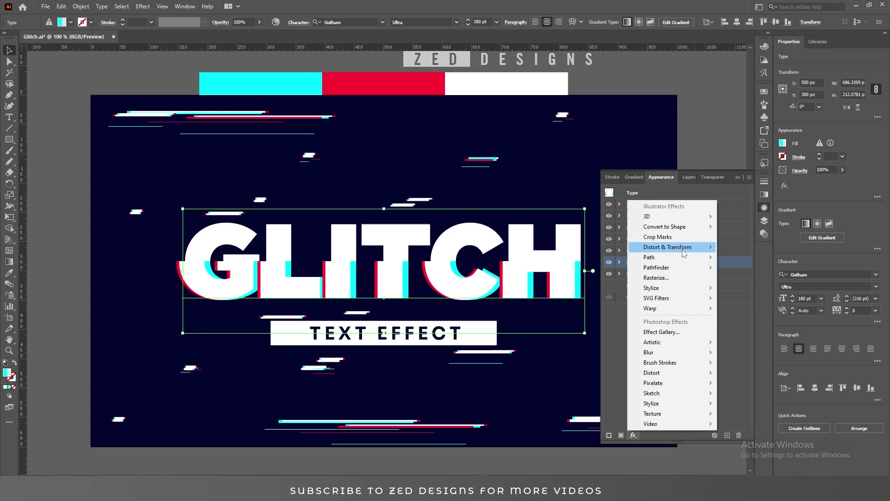
{"action": "mouse_move", "coordinate": [685, 250]}
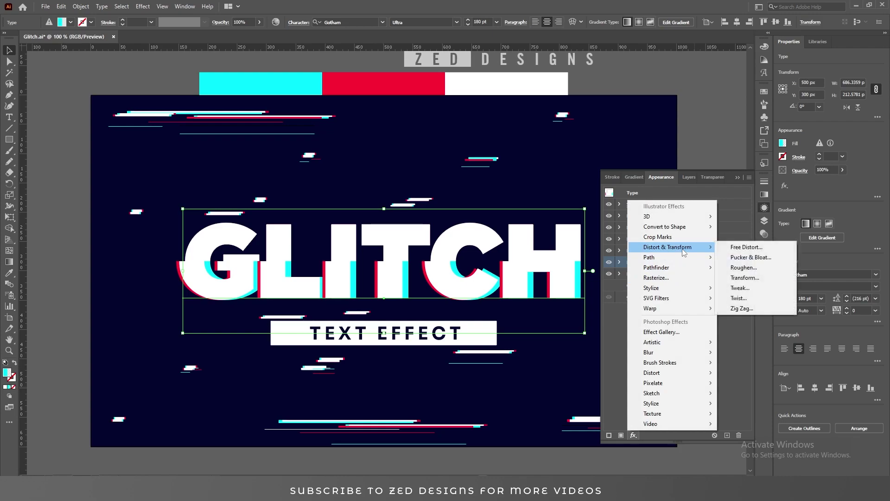
{"action": "left_click", "coordinate": [750, 277]}
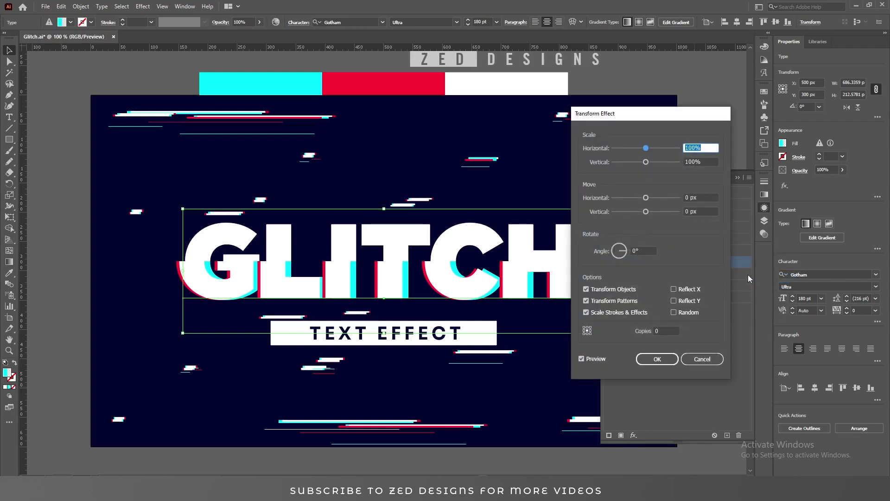
{"action": "left_click", "coordinate": [703, 197]}
{"action": "type", "text": "-5"}
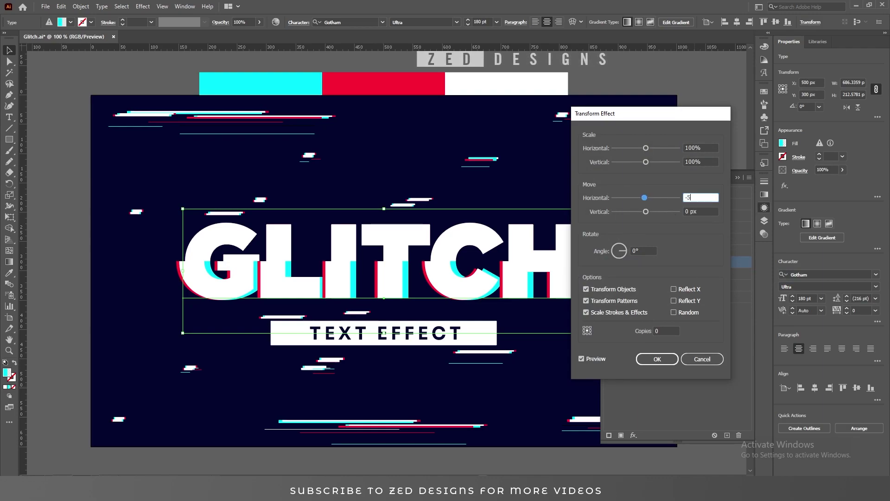
{"action": "key", "text": "Tab"}
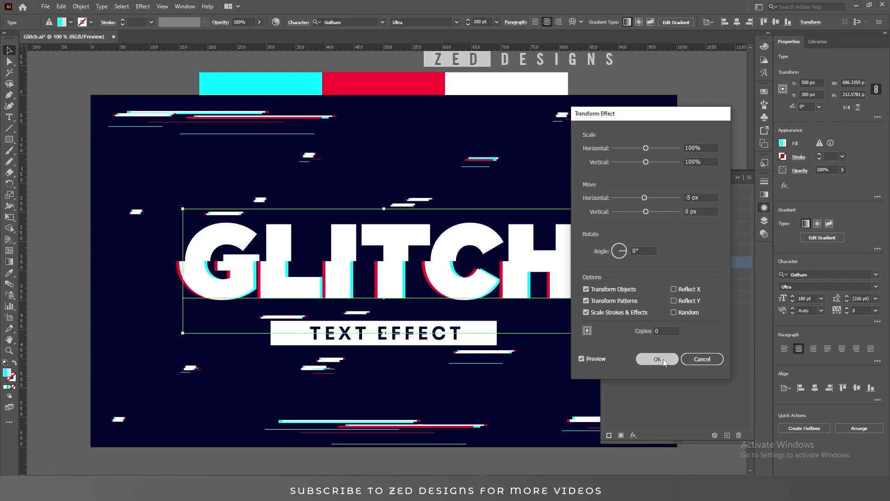
{"action": "left_click", "coordinate": [663, 358]}
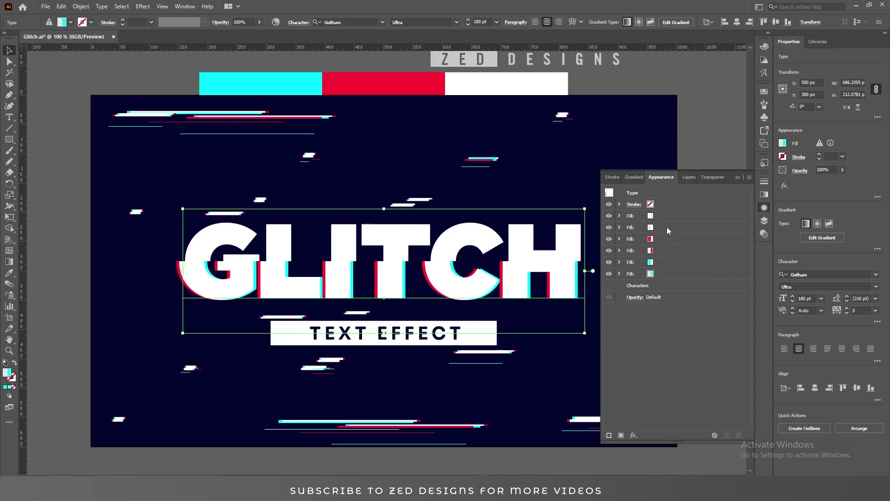
Add a Transform effect to the lower red fill of the GLITCH text with a horizontal move of 5 px
{"action": "left_click", "coordinate": [675, 251]}
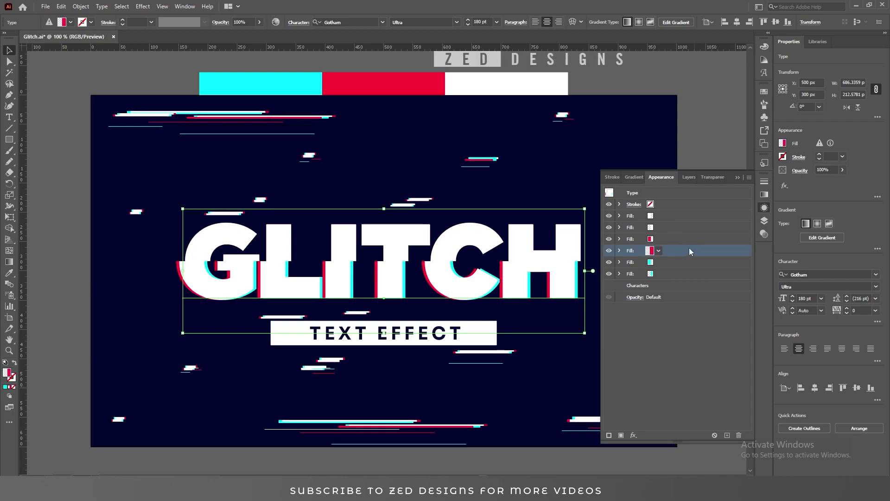
{"action": "left_click", "coordinate": [633, 435]}
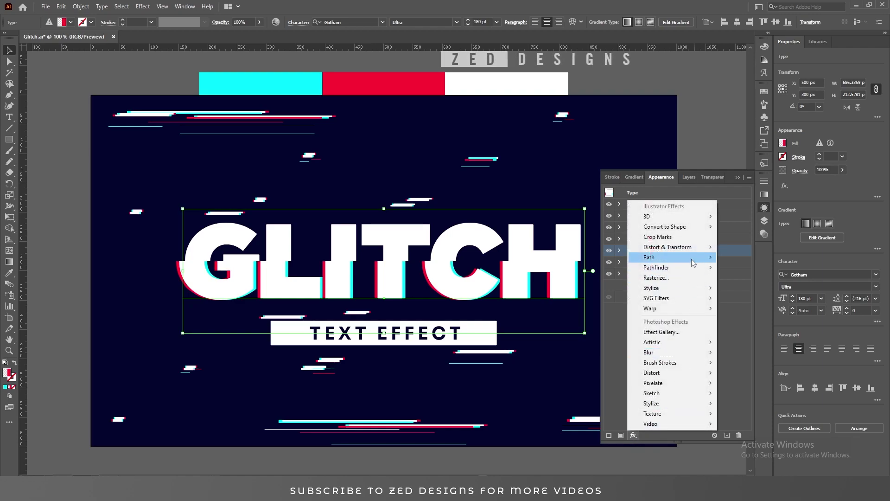
{"action": "mouse_move", "coordinate": [693, 248]}
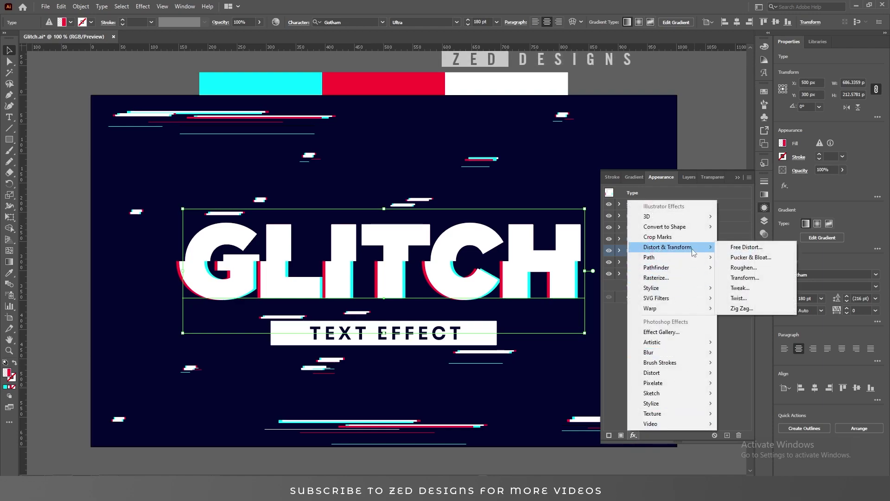
{"action": "left_click", "coordinate": [749, 278]}
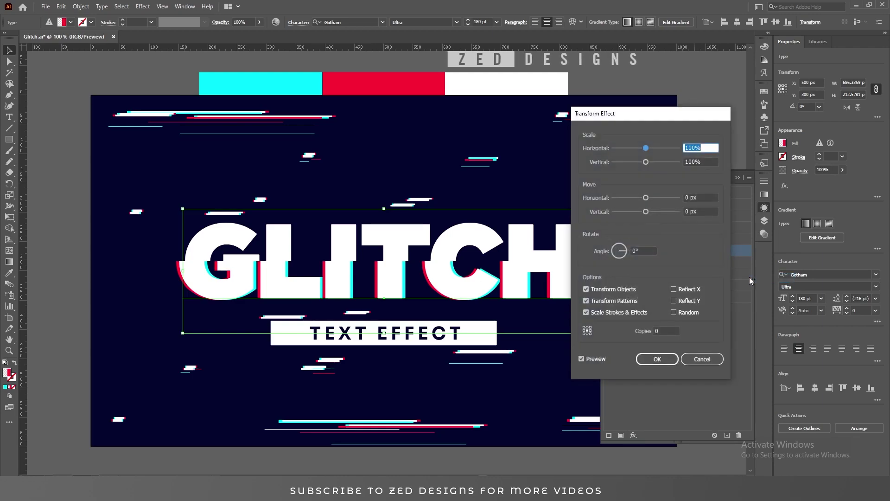
{"action": "left_click", "coordinate": [704, 197]}
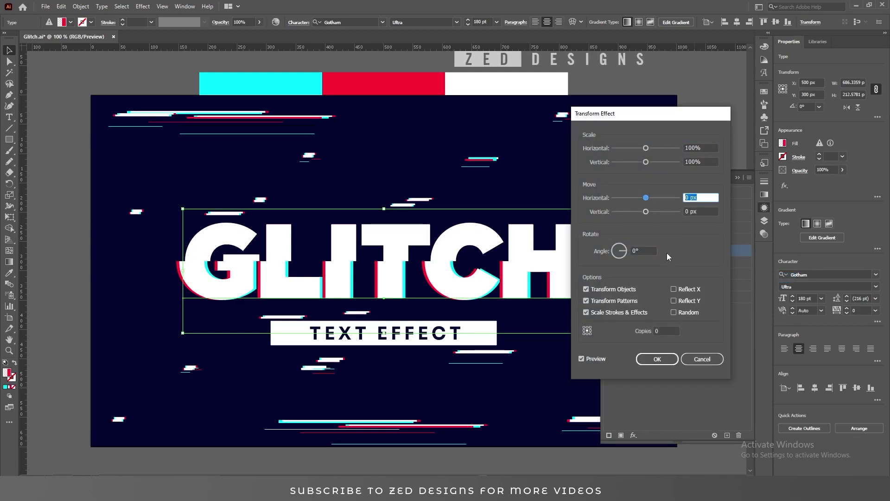
{"action": "type", "text": "5"}
{"action": "key", "text": "Tab"}
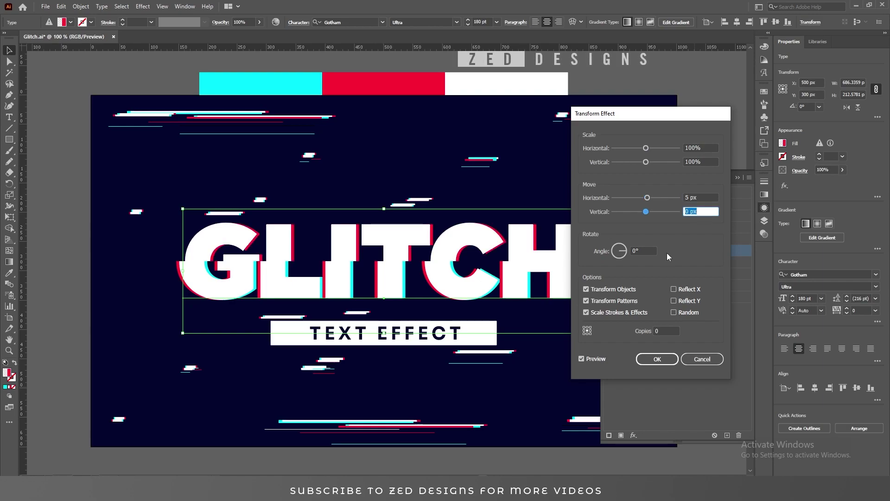
{"action": "left_click", "coordinate": [657, 359]}
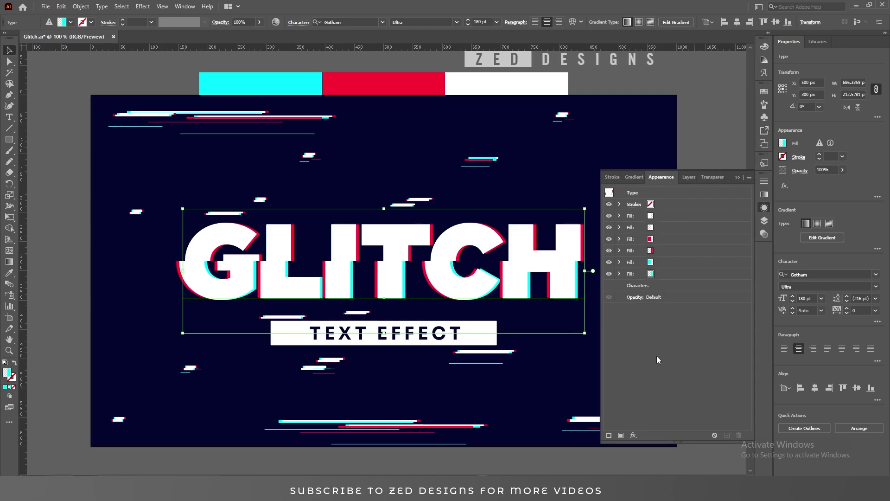
Add a Transform effect to the lower cyan fill of the GLITCH text with a horizontal move of -5 px
{"action": "left_click", "coordinate": [668, 274]}
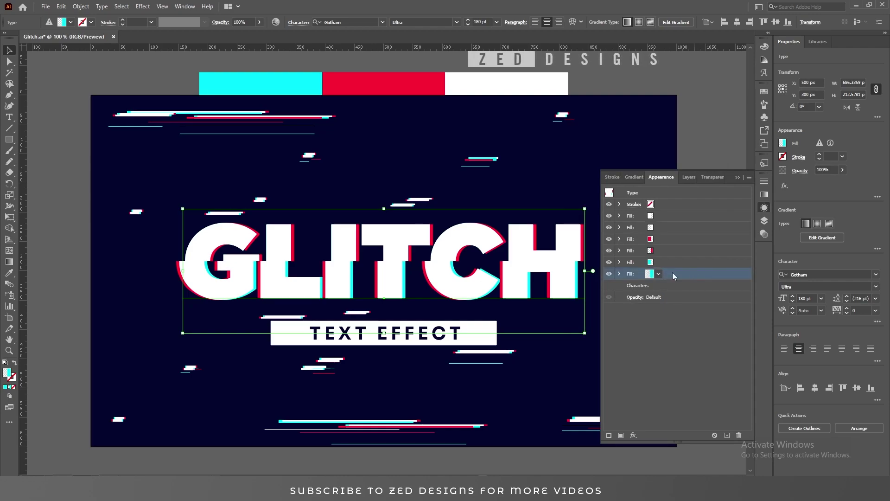
{"action": "left_click", "coordinate": [634, 434]}
{"action": "mouse_move", "coordinate": [679, 250]}
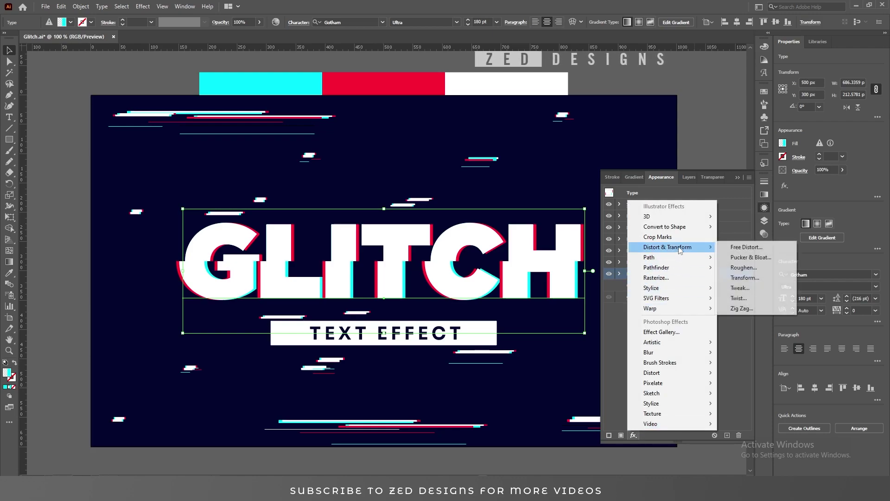
{"action": "left_click", "coordinate": [742, 278]}
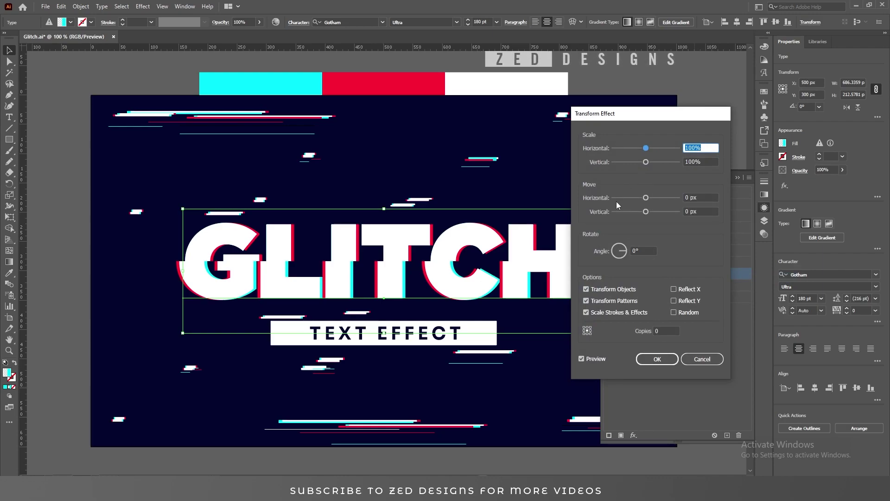
{"action": "left_click", "coordinate": [703, 197]}
{"action": "type", "text": "-5"}
{"action": "key", "text": "Tab"}
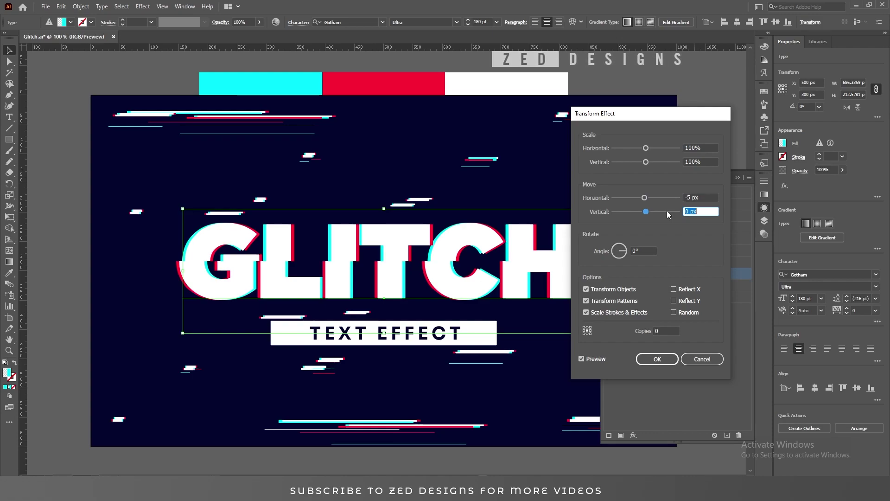
{"action": "left_click", "coordinate": [656, 360]}
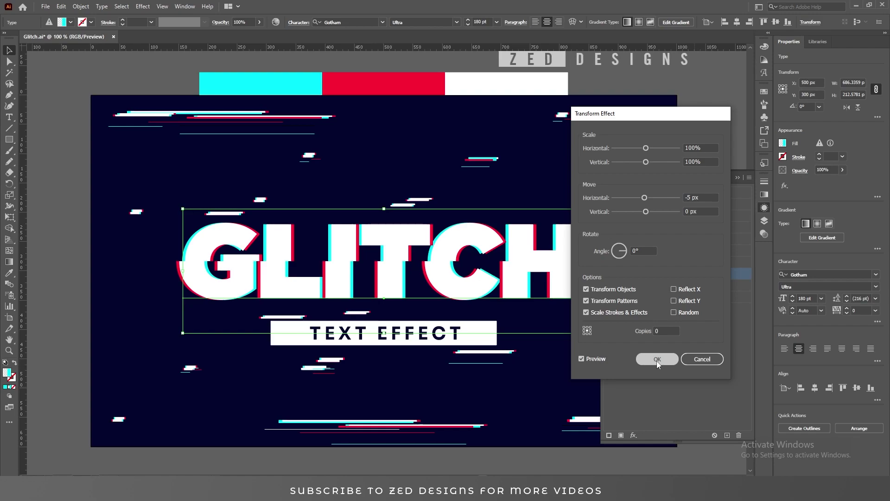
{"action": "left_click", "coordinate": [656, 361]}
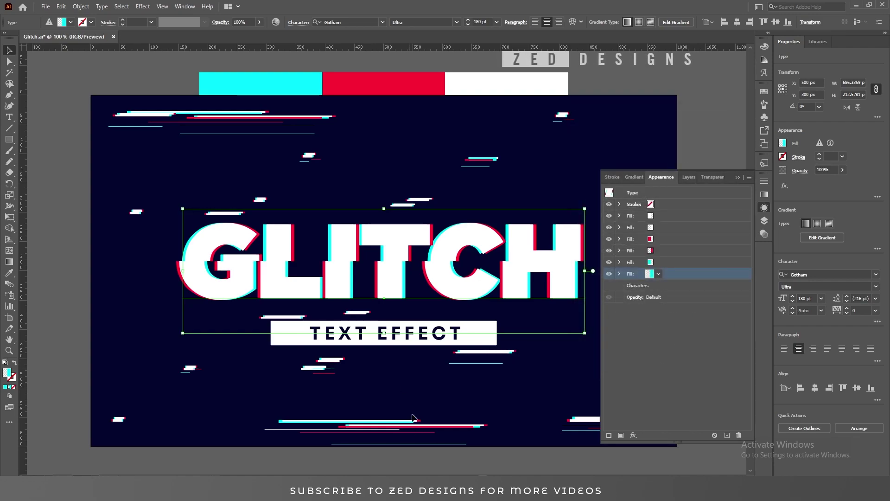
Duplicate the topmost white fill of the GLITCH text and apply the preset white-to-black gradient to the top copy
{"action": "left_click", "coordinate": [398, 460]}
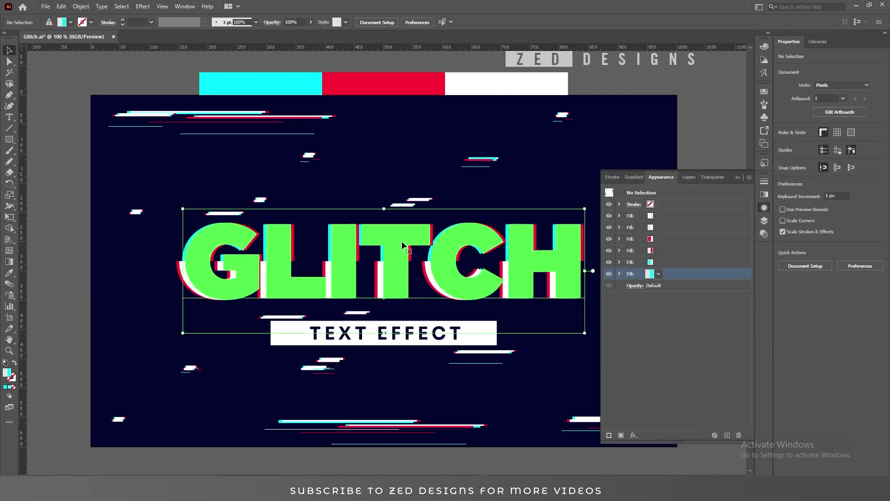
{"action": "left_click", "coordinate": [383, 263]}
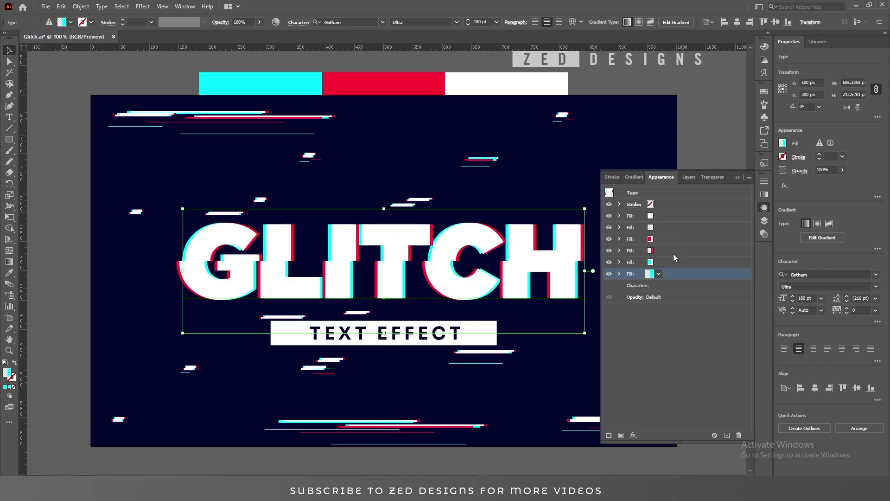
{"action": "left_click", "coordinate": [686, 216]}
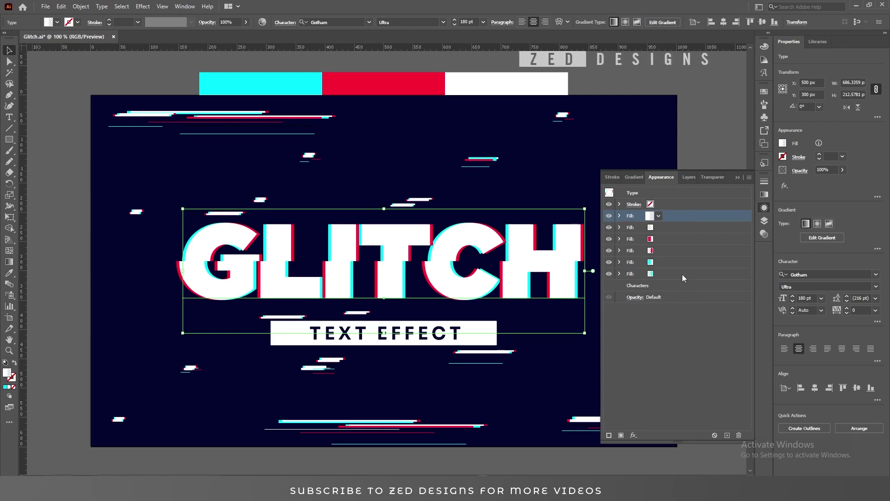
{"action": "left_click", "coordinate": [727, 435]}
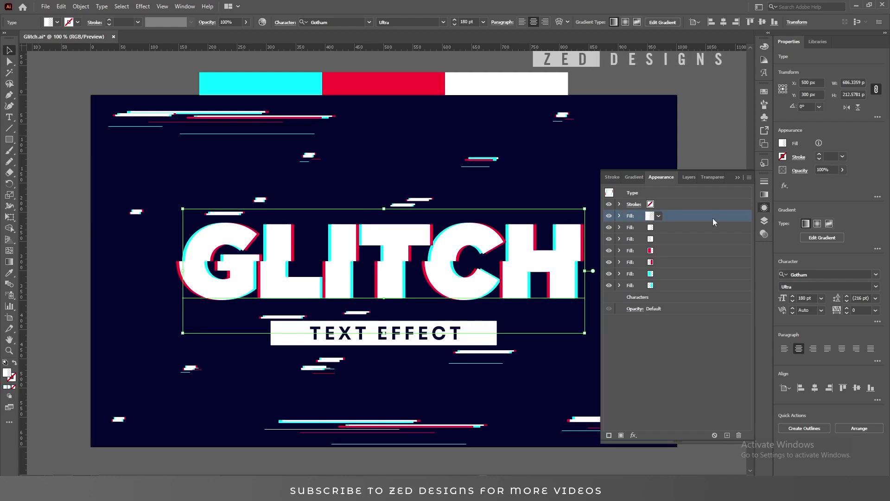
{"action": "left_click", "coordinate": [763, 197]}
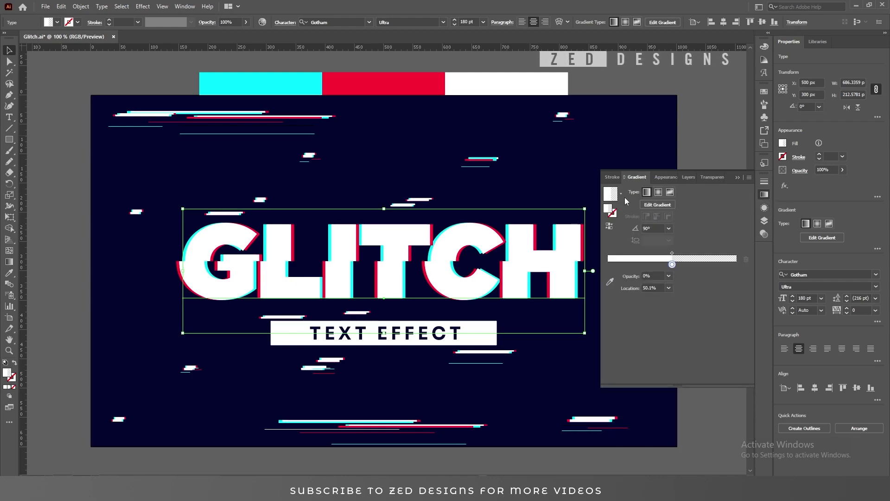
{"action": "left_click", "coordinate": [621, 194]}
{"action": "left_click", "coordinate": [571, 208]}
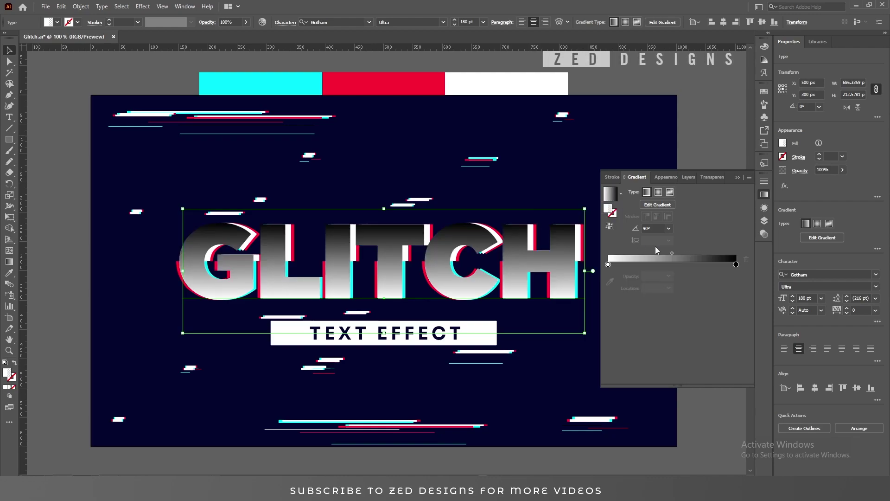
Recolor both stops of the top fill's gradient with the dark navy sampled from the artboard background
{"action": "left_click", "coordinate": [736, 265]}
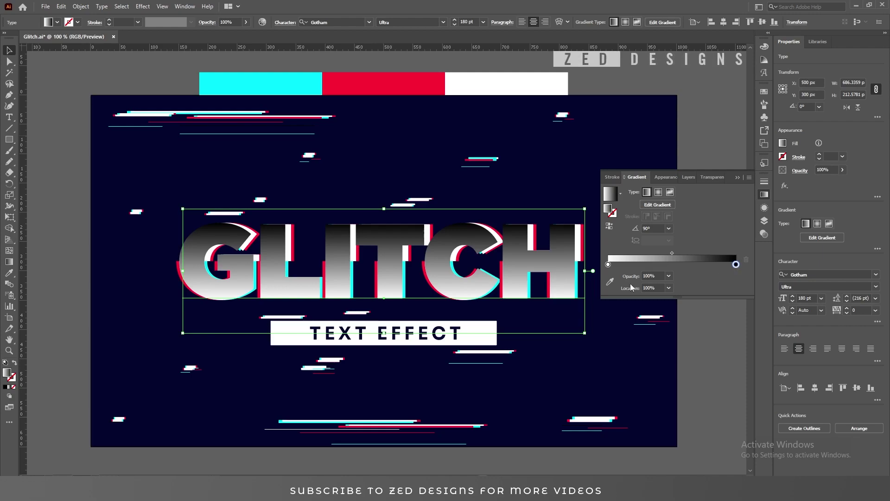
{"action": "left_click", "coordinate": [609, 283]}
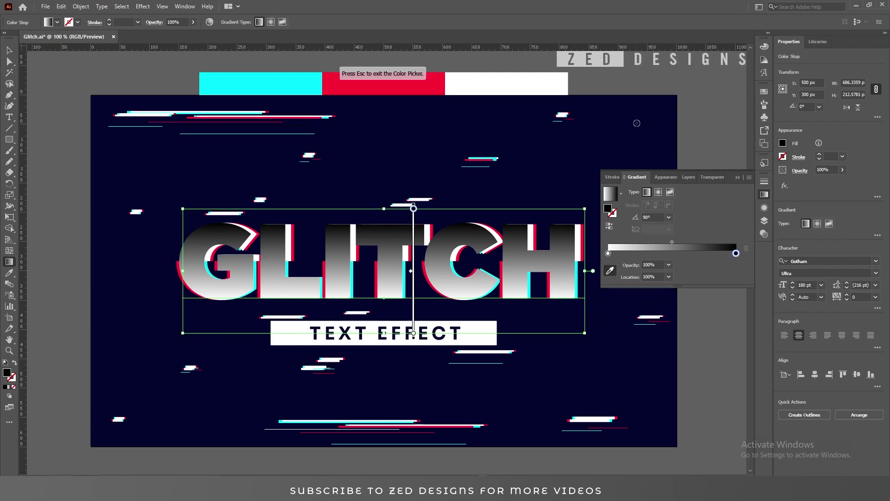
{"action": "left_click", "coordinate": [641, 142]}
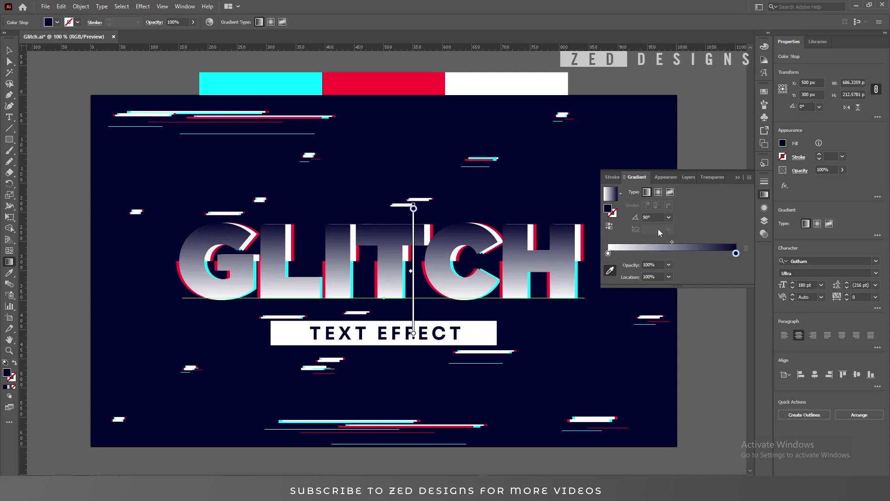
{"action": "left_click", "coordinate": [607, 254]}
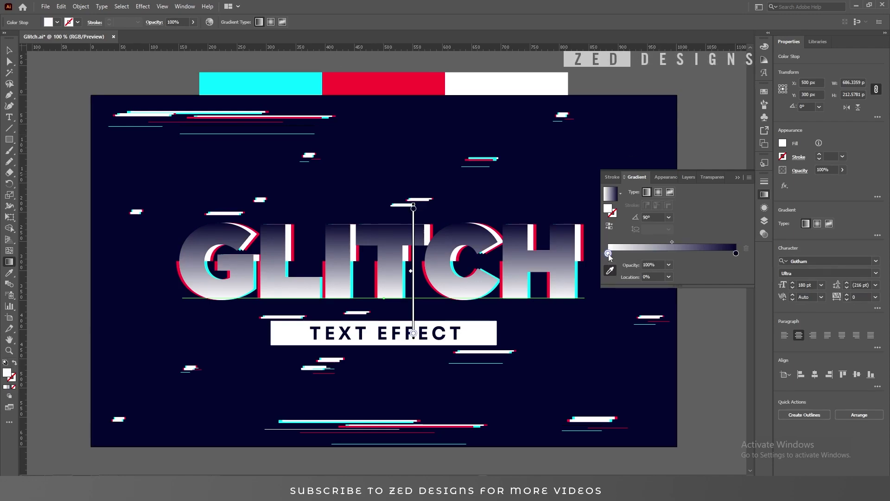
{"action": "left_click", "coordinate": [634, 135]}
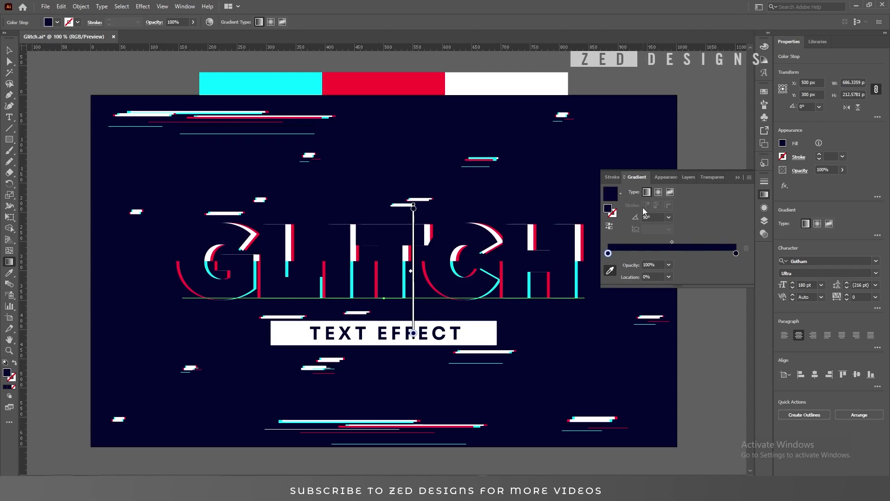
Set the locations of the top gradient's two navy stops to 59% for the start stop and 61% for the end stop
{"action": "left_click", "coordinate": [660, 276]}
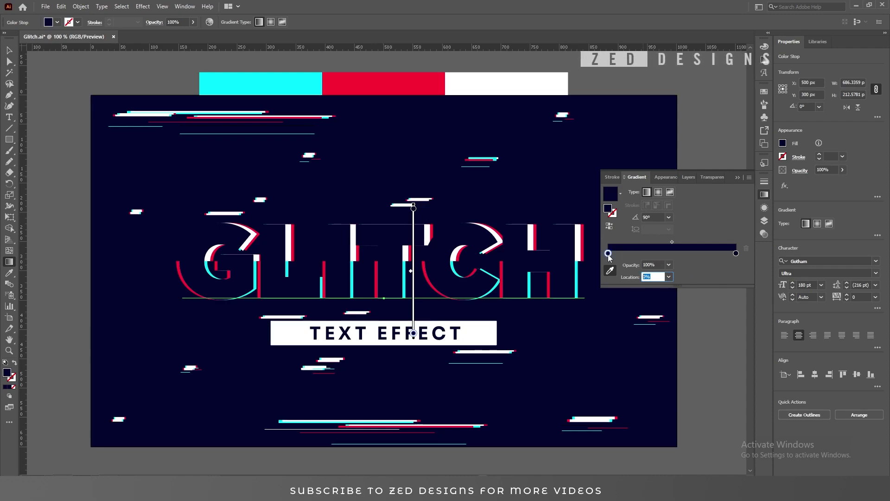
{"action": "type", "text": "59"}
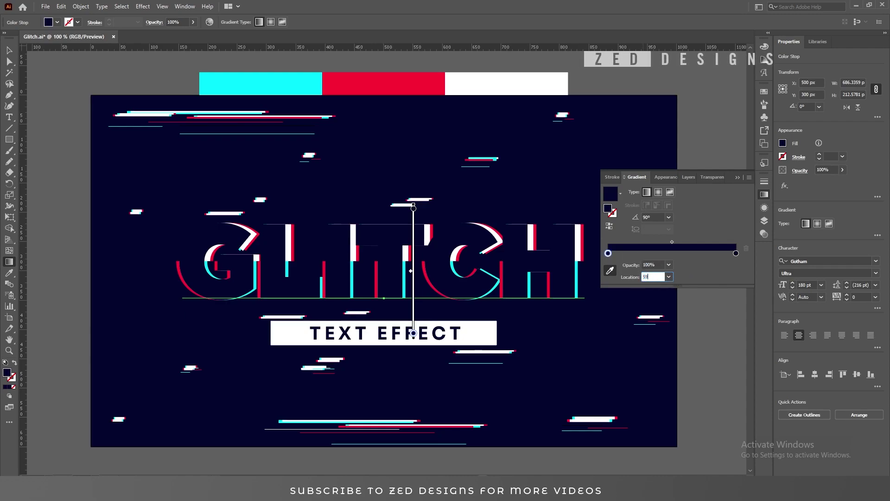
{"action": "key", "text": "Tab"}
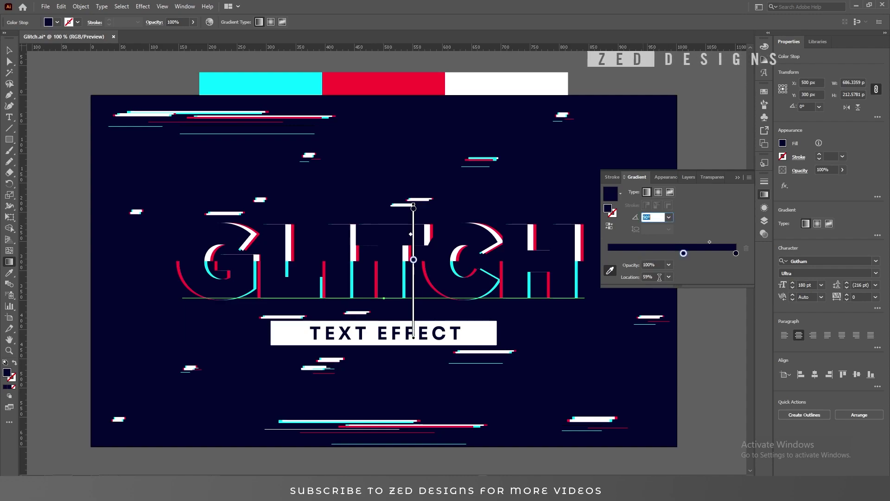
{"action": "left_click", "coordinate": [736, 254]}
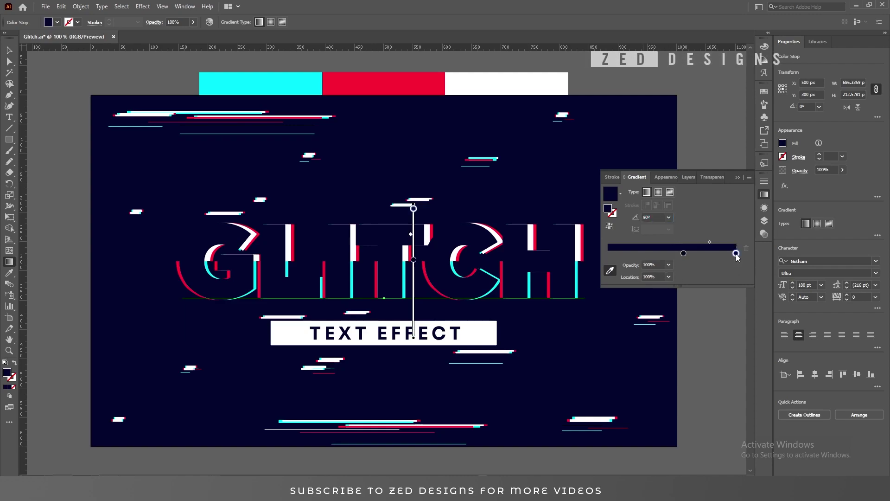
{"action": "left_click", "coordinate": [641, 279]}
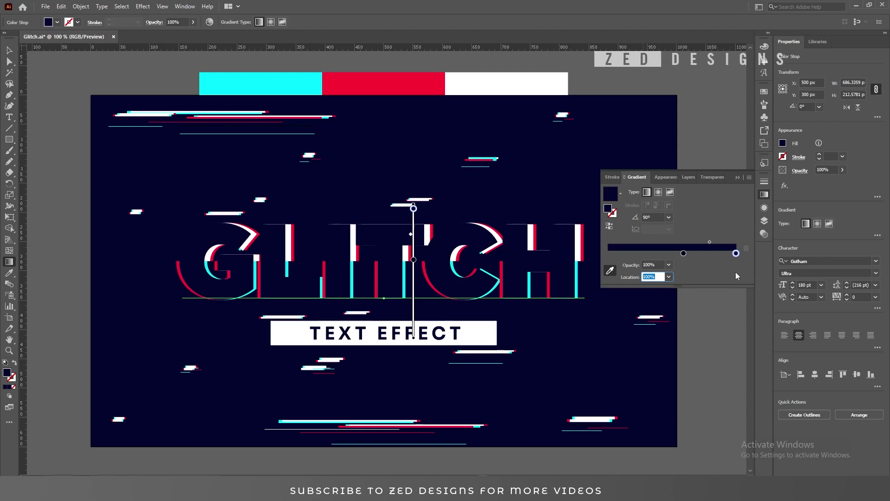
{"action": "type", "text": "61"}
{"action": "key", "text": "Tab"}
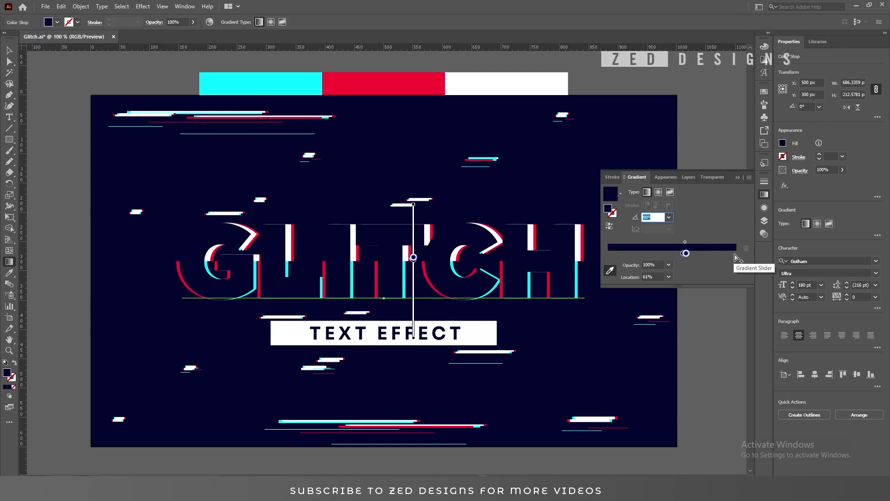
Add navy stops at about 98% and 4% on the top fill's gradient and set the opacity of both to 0%
{"action": "left_click", "coordinate": [734, 253]}
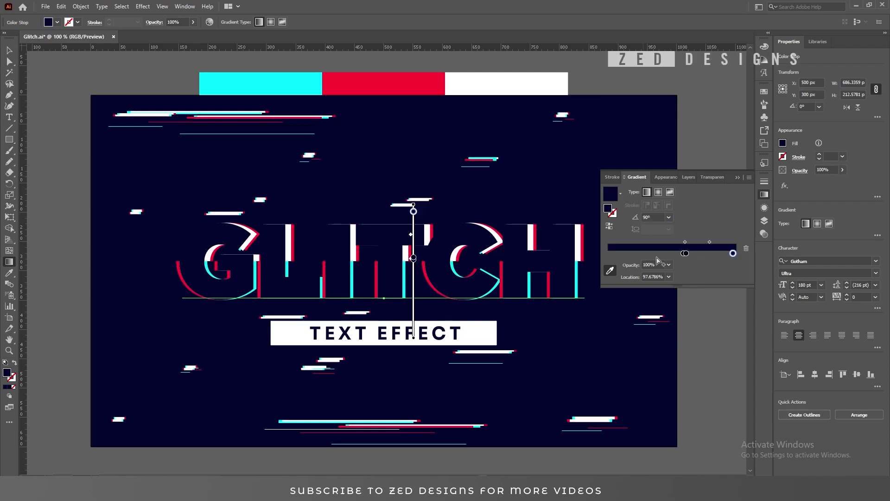
{"action": "left_click", "coordinate": [613, 254]}
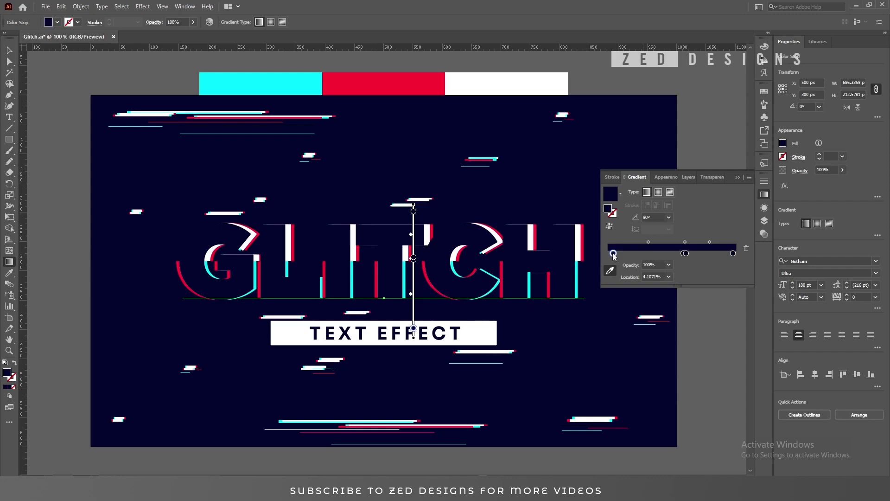
{"action": "left_click", "coordinate": [668, 266]}
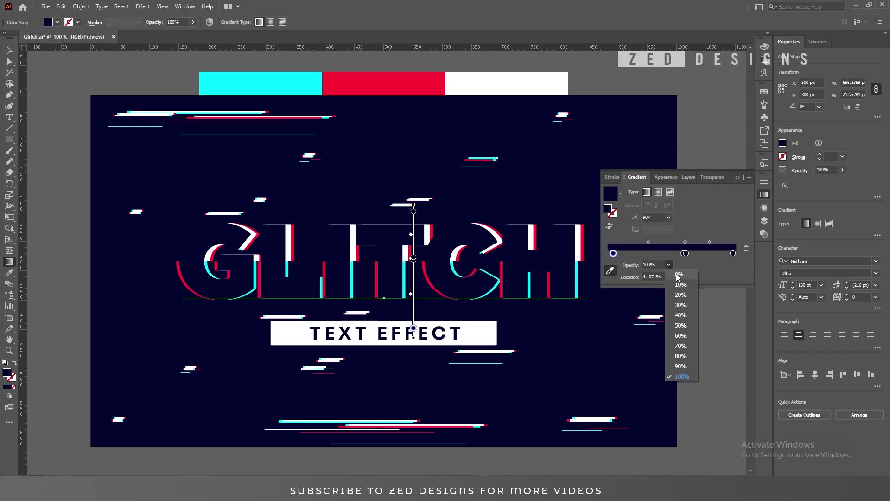
{"action": "left_click", "coordinate": [679, 275]}
{"action": "left_click", "coordinate": [733, 254]}
{"action": "left_click", "coordinate": [669, 264]}
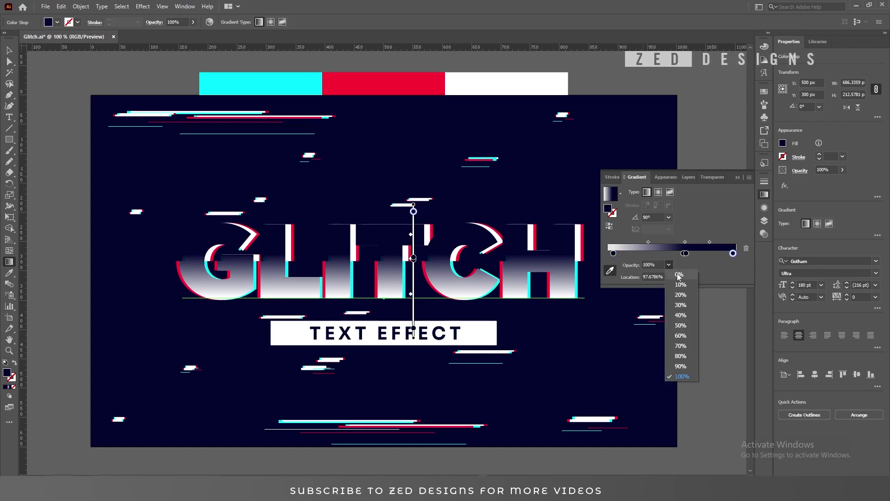
{"action": "left_click", "coordinate": [679, 275]}
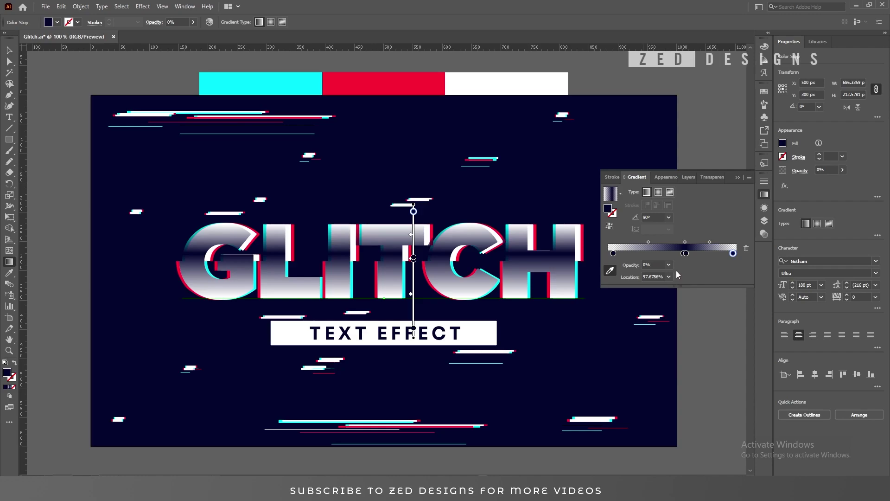
Move the top gradient's two transparent navy stops to locations 58.9% and 61.1%, enclosing the opaque navy stops
{"action": "left_click", "coordinate": [684, 254]}
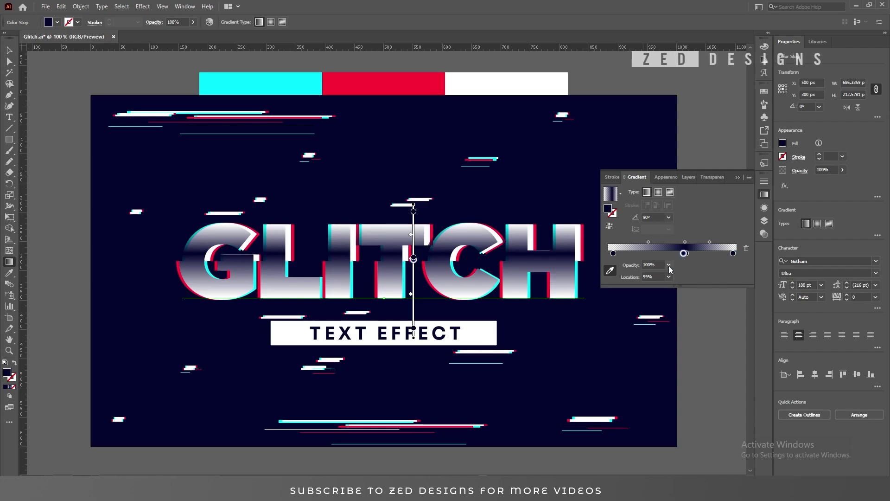
{"action": "left_click", "coordinate": [613, 253]}
{"action": "left_click", "coordinate": [651, 276]}
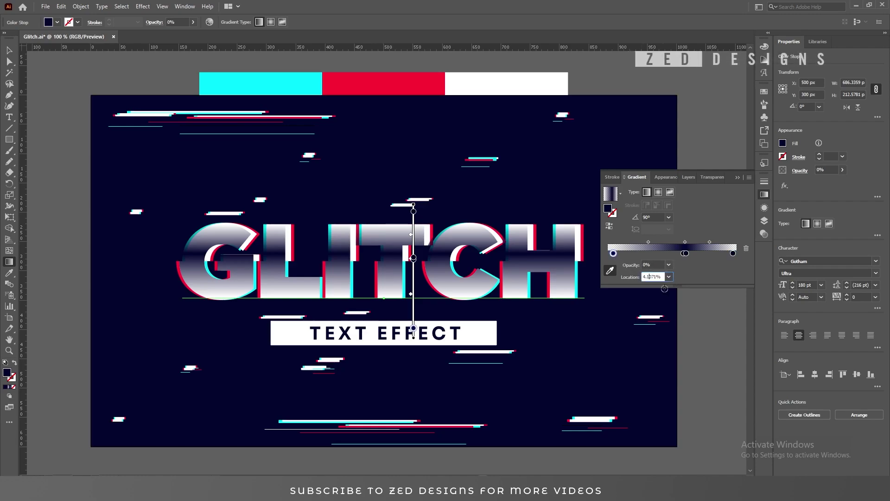
{"action": "type", "text": "58.9"}
{"action": "key", "text": "Tab"}
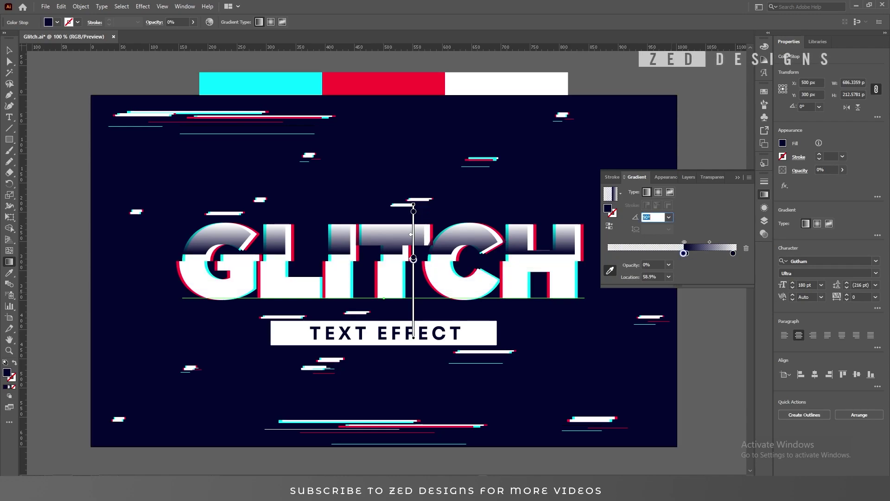
{"action": "left_click", "coordinate": [733, 253]}
{"action": "left_click", "coordinate": [654, 277]}
{"action": "type", "text": "61."}
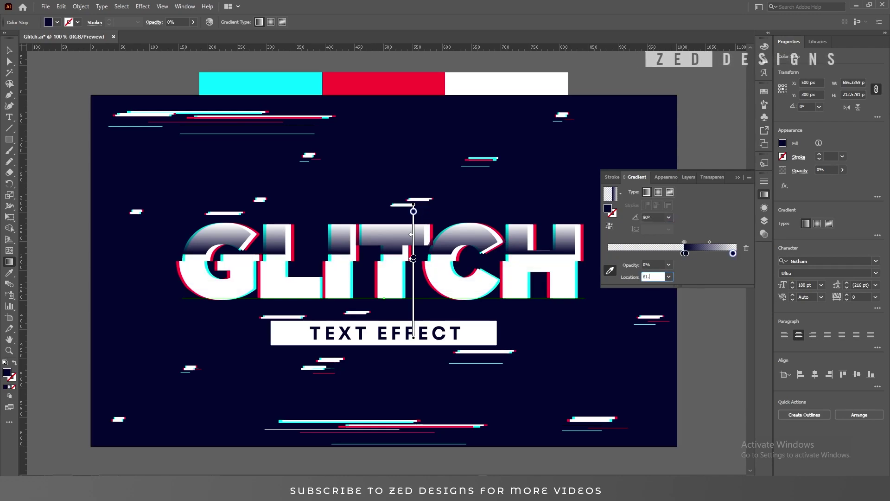
{"action": "type", "text": "1"}
{"action": "key", "text": "Tab"}
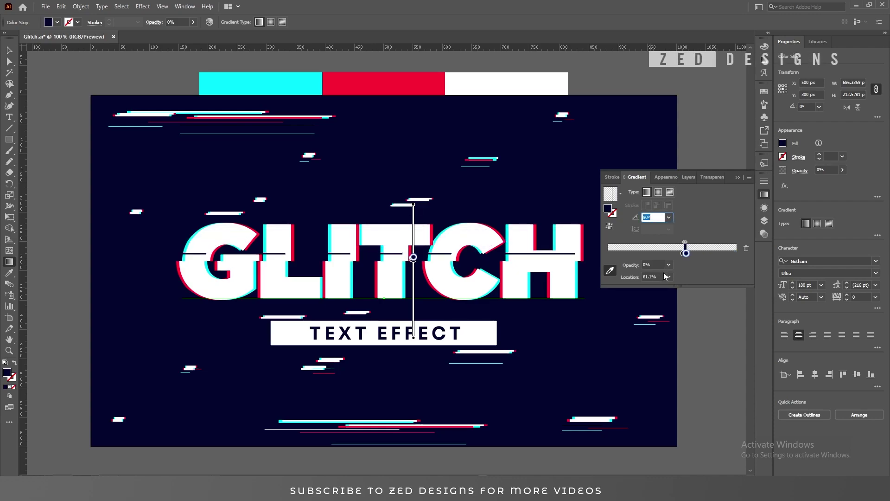
Edit the Transform effect of the top navy fill to move it -25 px horizontally and 13 px vertically
{"action": "left_click", "coordinate": [766, 207]}
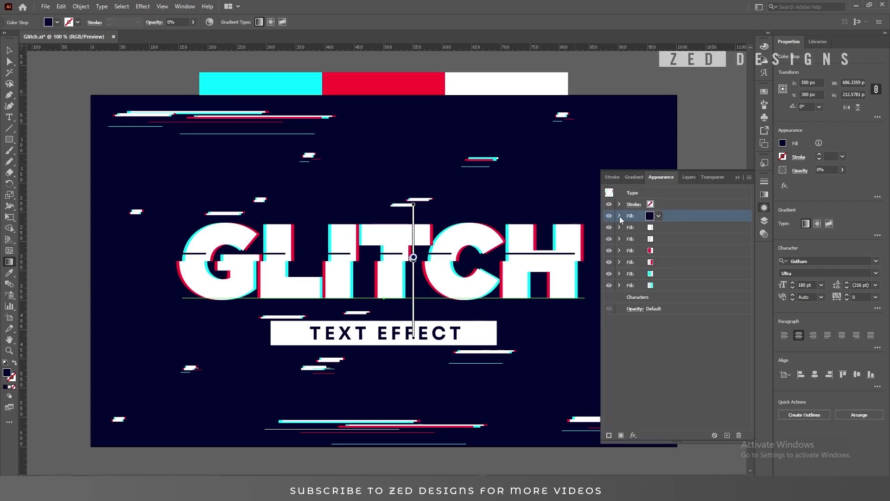
{"action": "left_click", "coordinate": [620, 216]}
{"action": "left_click", "coordinate": [647, 228]}
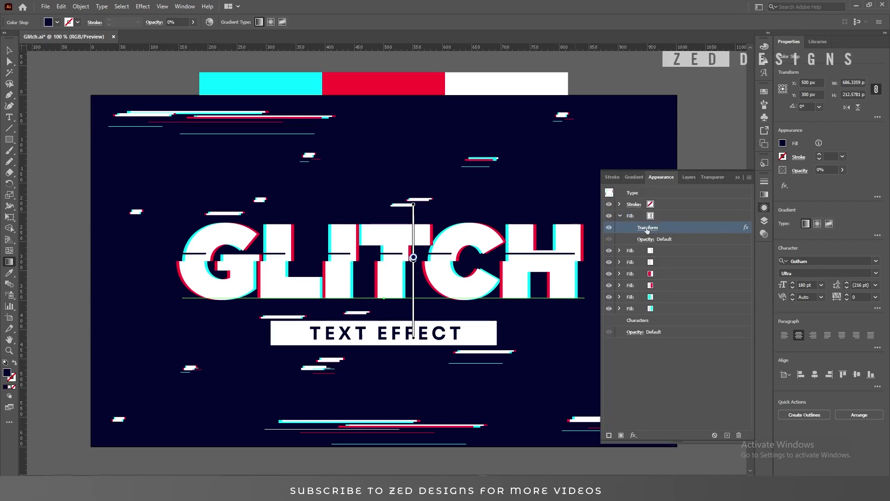
{"action": "left_click", "coordinate": [647, 229]}
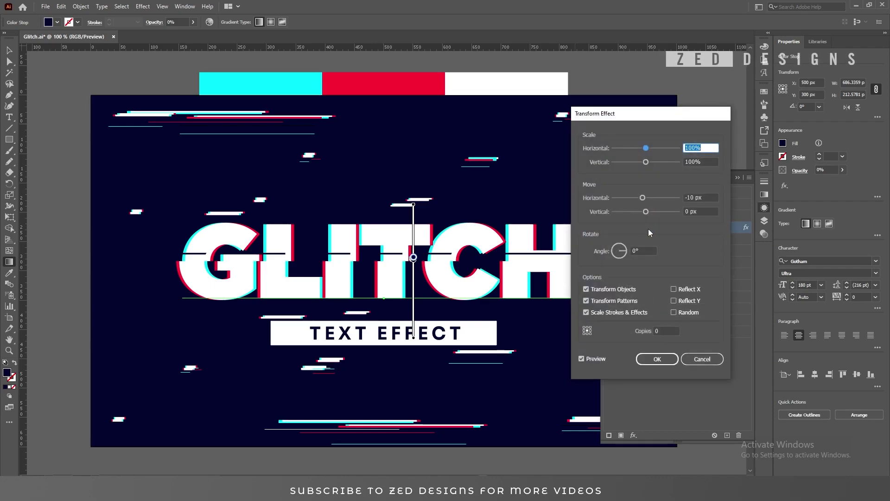
{"action": "key", "text": "Tab"}
{"action": "key", "text": "Tab"}
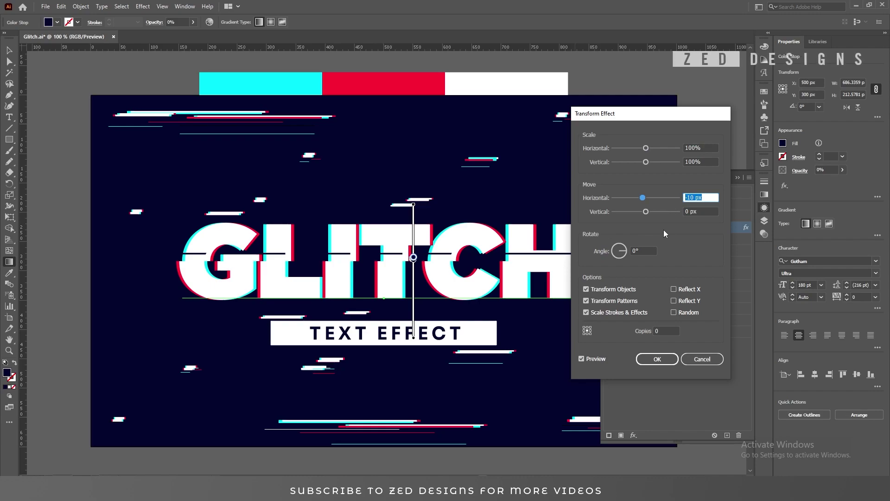
{"action": "type", "text": "-25"}
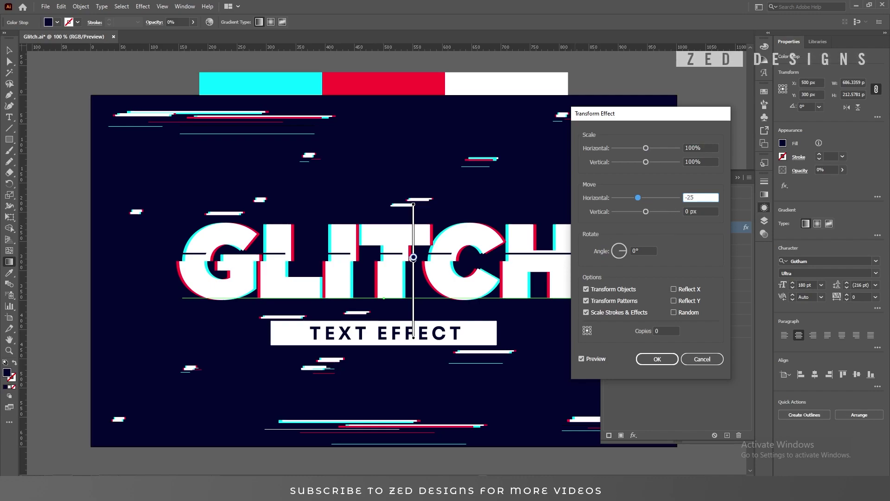
{"action": "key", "text": "Tab"}
{"action": "type", "text": "13"}
{"action": "key", "text": "Tab"}
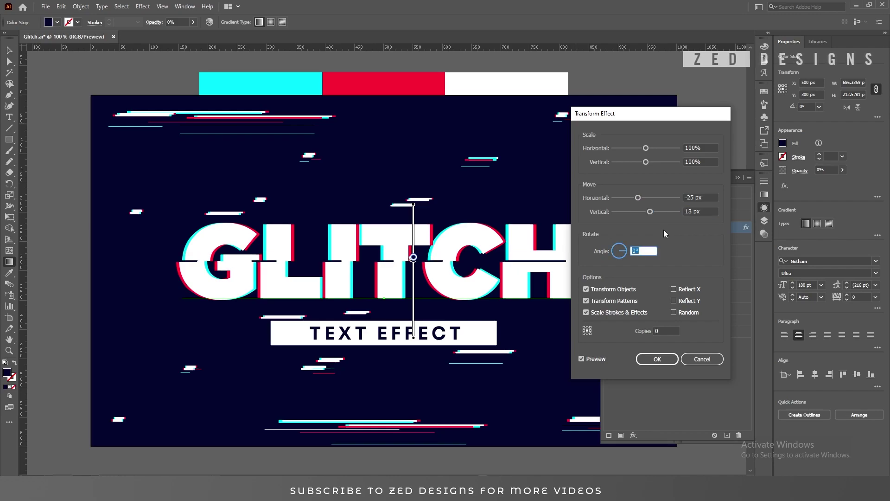
{"action": "left_click", "coordinate": [658, 359]}
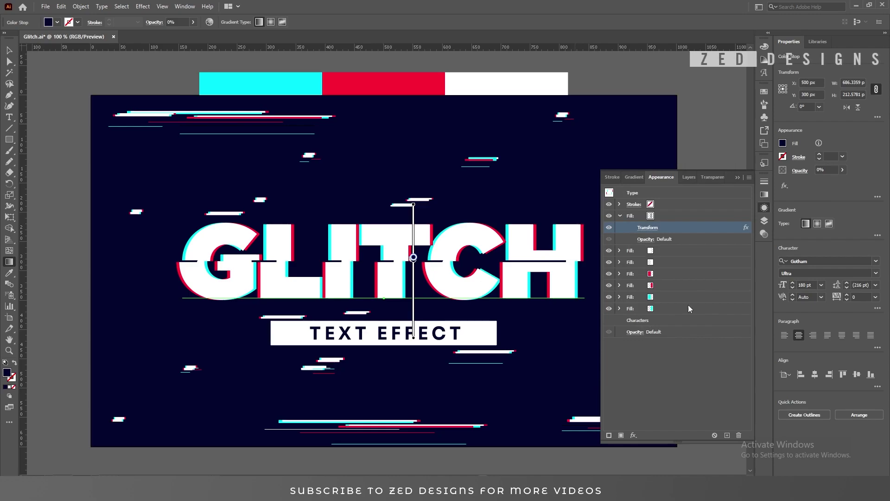
Duplicate the navy slice fill and apply the preset white-to-black gradient to the top copy
{"action": "left_click", "coordinate": [677, 218]}
{"action": "left_click", "coordinate": [621, 216]}
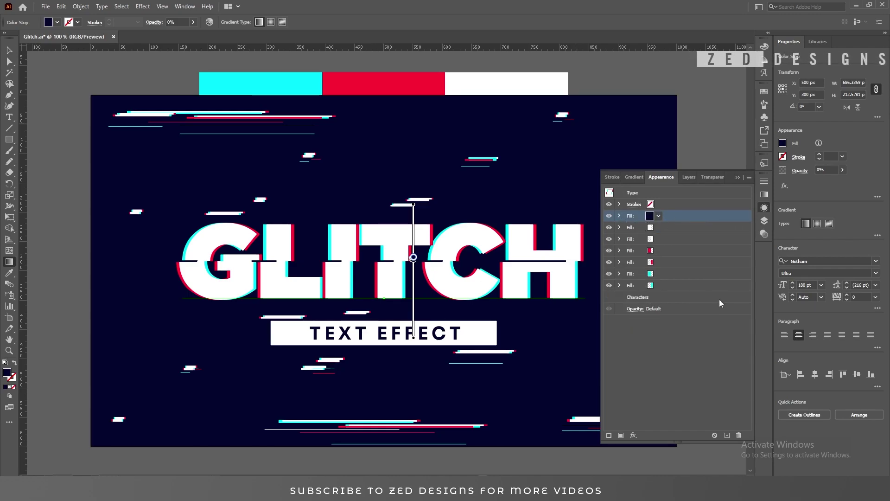
{"action": "left_click", "coordinate": [727, 435]}
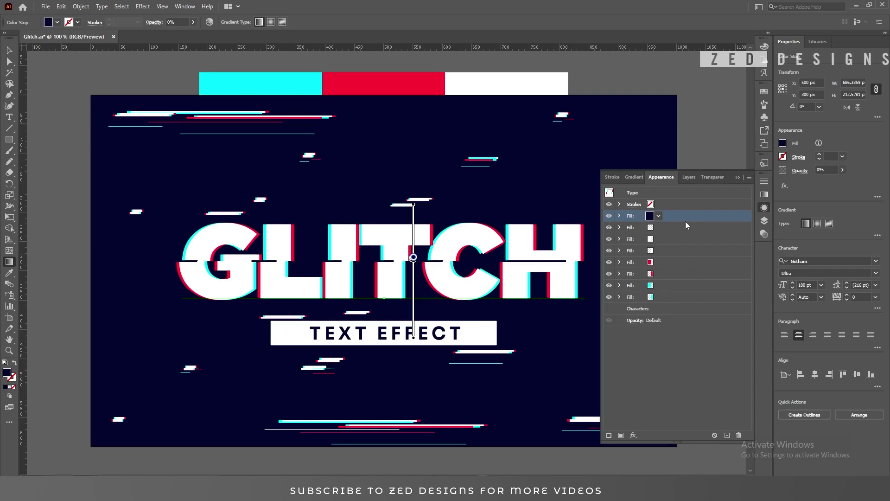
{"action": "left_click", "coordinate": [765, 195]}
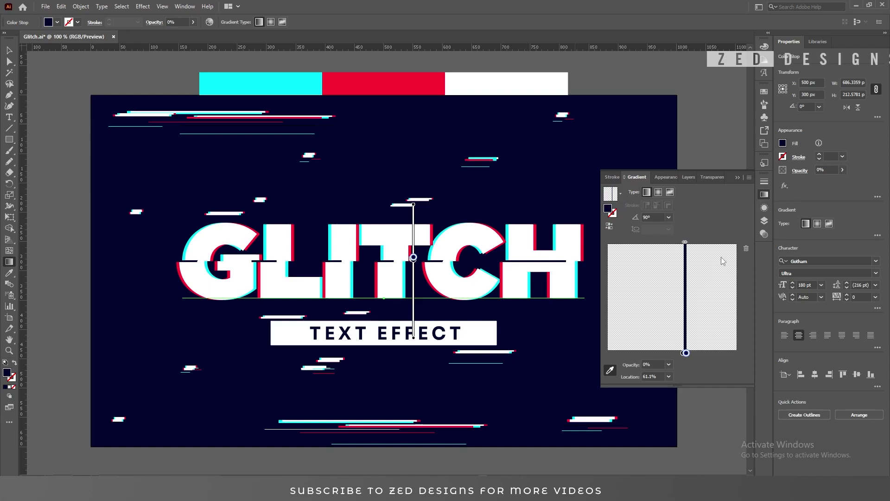
{"action": "left_click", "coordinate": [620, 193]}
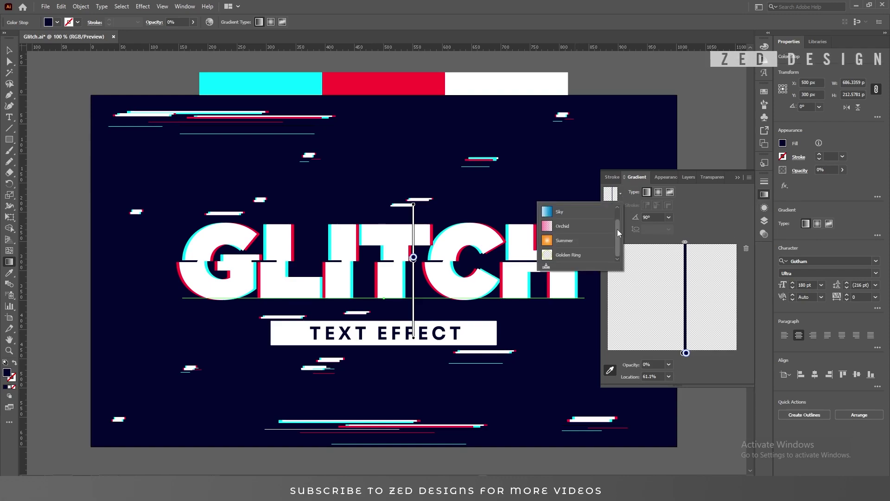
{"action": "left_click", "coordinate": [599, 215]}
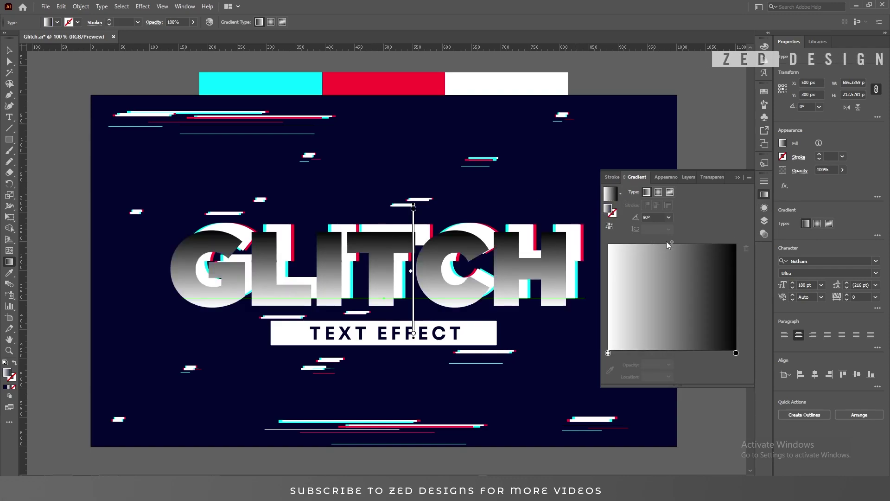
Recolor both stops of the new top fill's gradient with the cyan sampled from the swatch rectangle above the artboard
{"action": "left_click", "coordinate": [736, 353]}
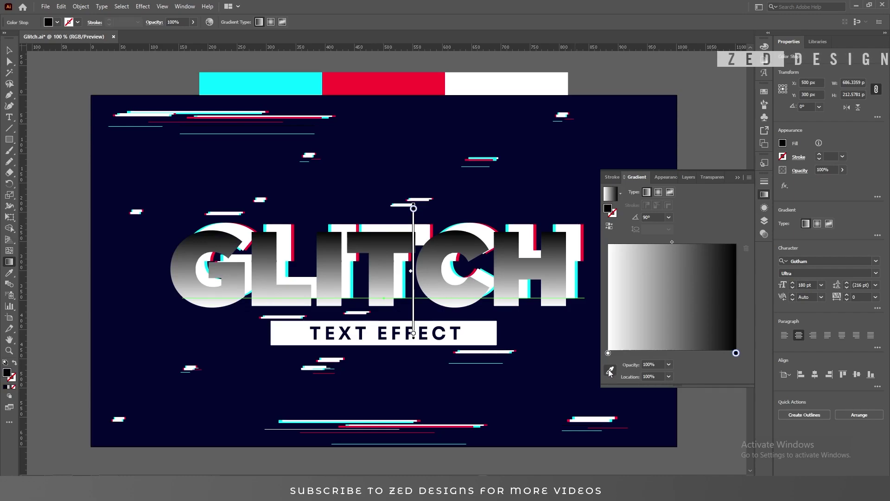
{"action": "left_click", "coordinate": [610, 371]}
{"action": "left_click", "coordinate": [298, 87]}
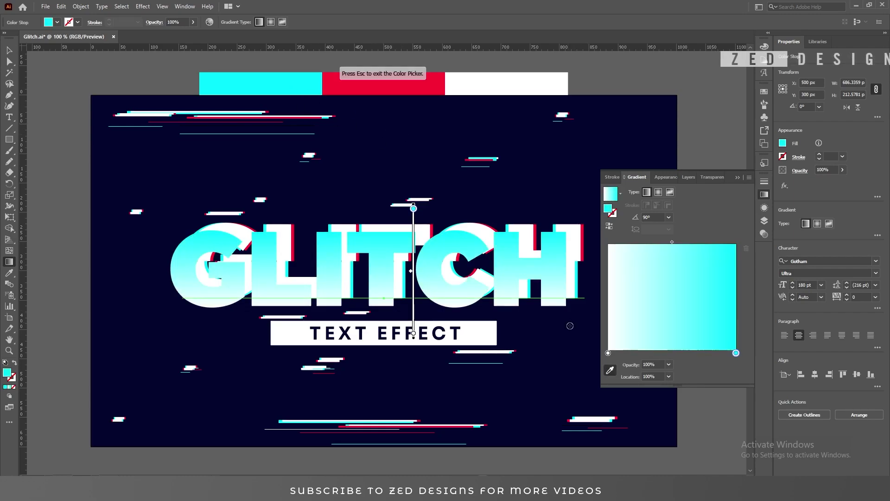
{"action": "left_click", "coordinate": [608, 353]}
{"action": "left_click", "coordinate": [318, 90]}
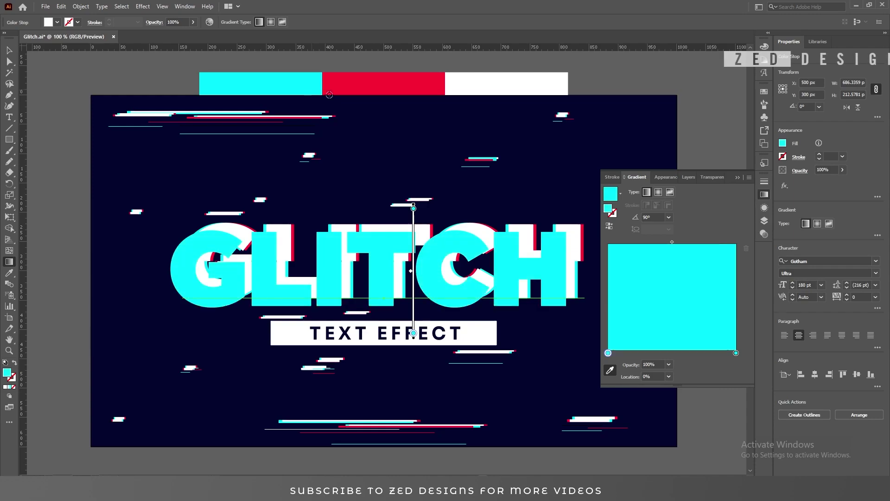
{"action": "key", "text": "v"}
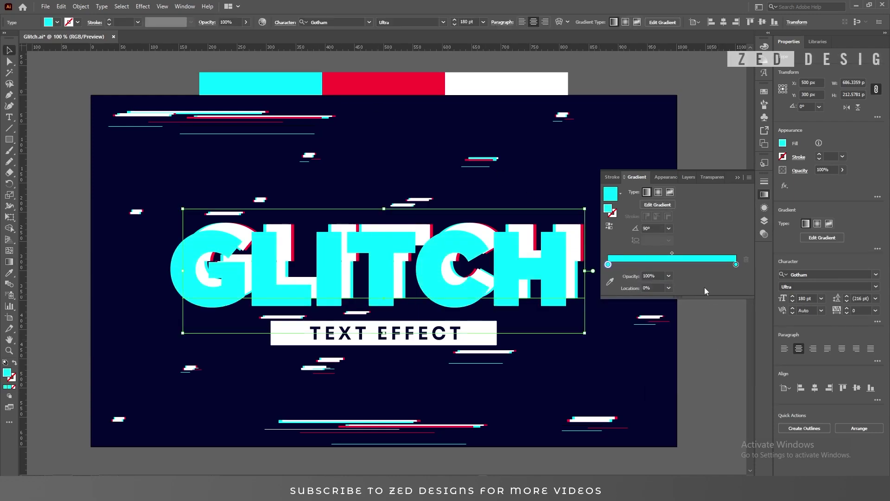
Set the locations of the cyan gradient's two stops to 33% for the start stop and 35% for the end stop
{"action": "left_click_drag", "start_coordinate": [695, 298], "coordinate": [705, 379]}
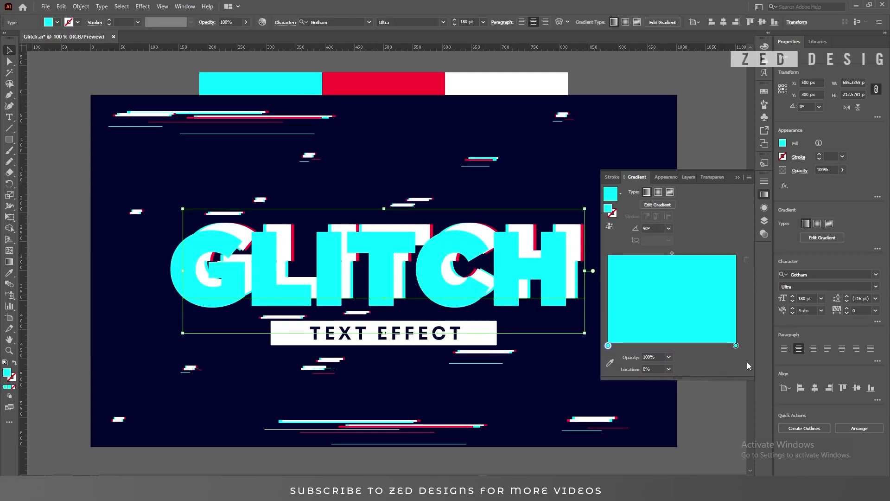
{"action": "left_click_drag", "start_coordinate": [646, 368], "coordinate": [675, 369]}
{"action": "type", "text": "33"}
{"action": "key", "text": "Tab"}
{"action": "left_click", "coordinate": [735, 346]}
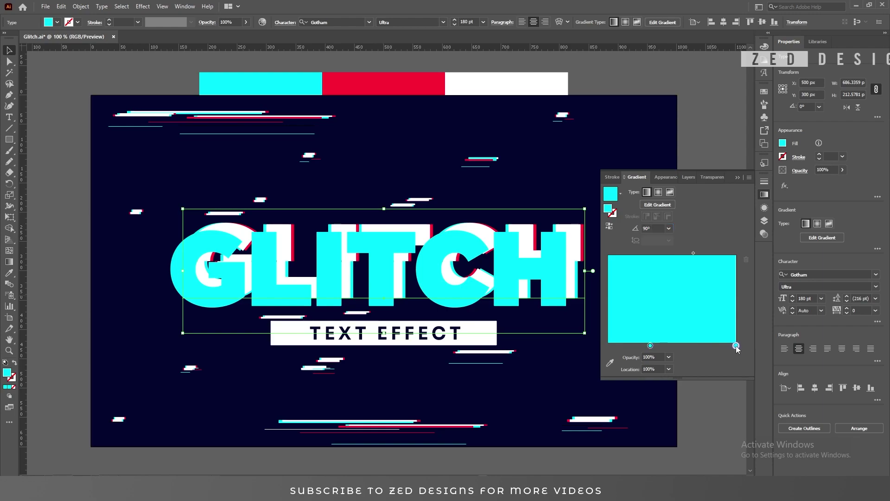
{"action": "left_click", "coordinate": [660, 369]}
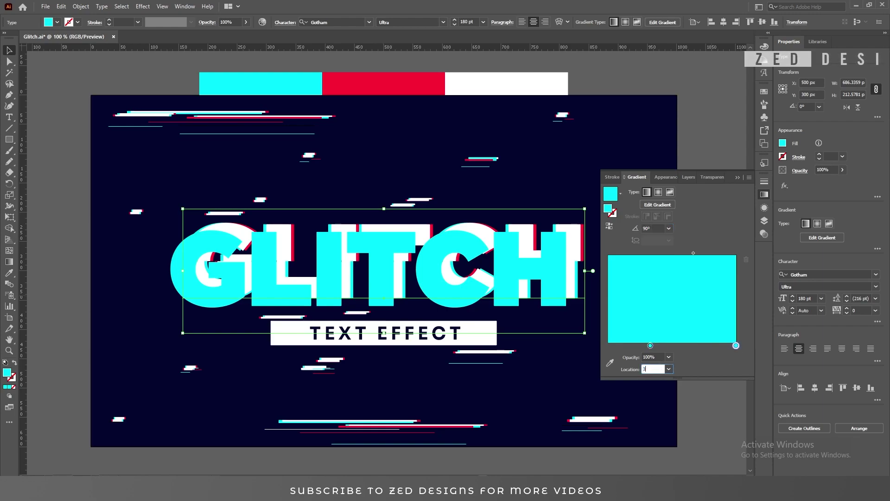
{"action": "type", "text": "35"}
{"action": "key", "text": "Tab"}
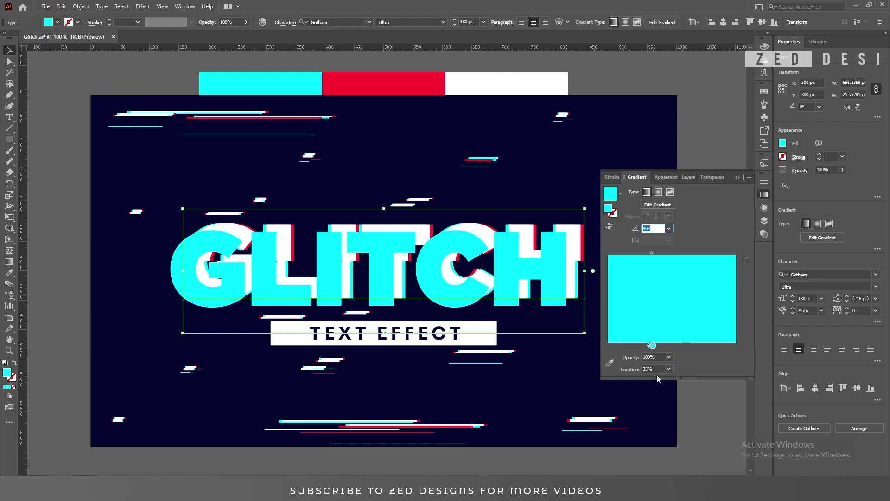
Add two more cyan stops to the top fill's gradient and set their locations to 81% and 83%
{"action": "left_click", "coordinate": [695, 346]}
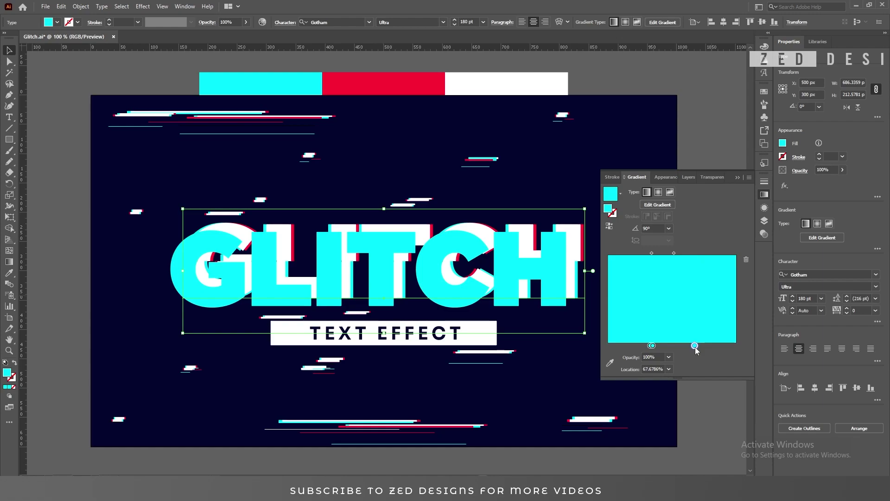
{"action": "left_click", "coordinate": [654, 368]}
{"action": "type", "text": "8"}
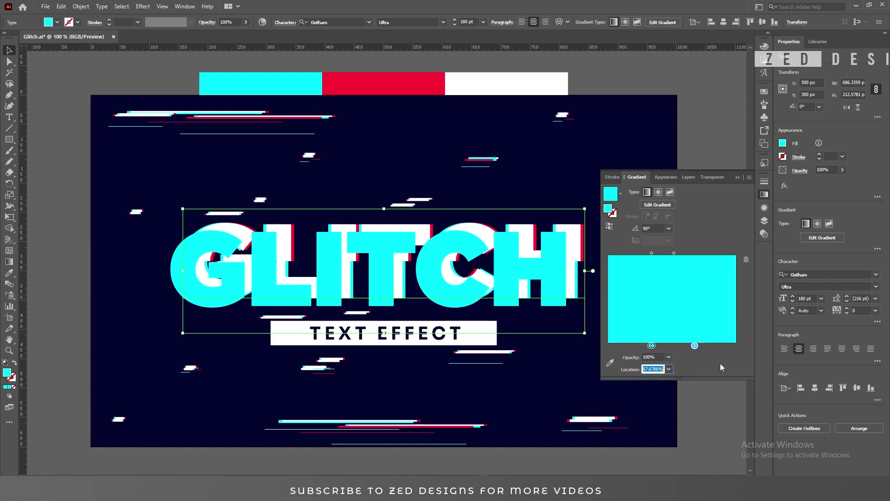
{"action": "type", "text": "1"}
{"action": "key", "text": "Return"}
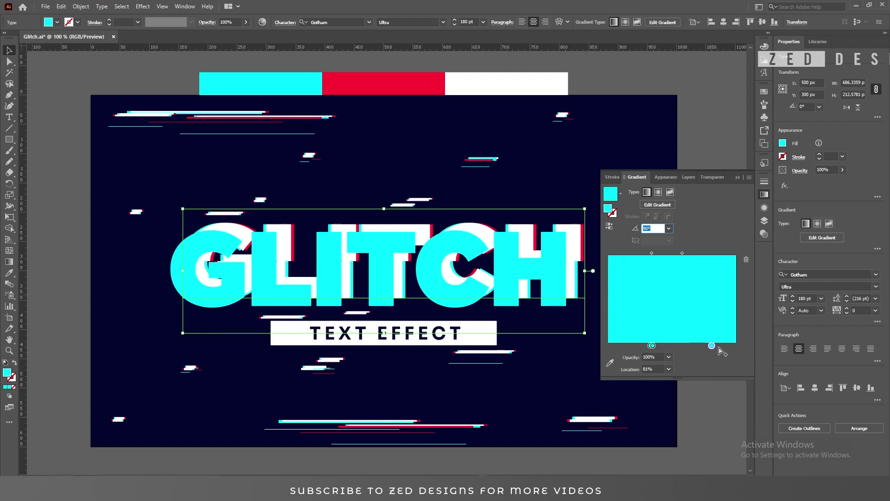
{"action": "left_click", "coordinate": [718, 346]}
{"action": "left_click", "coordinate": [654, 369]}
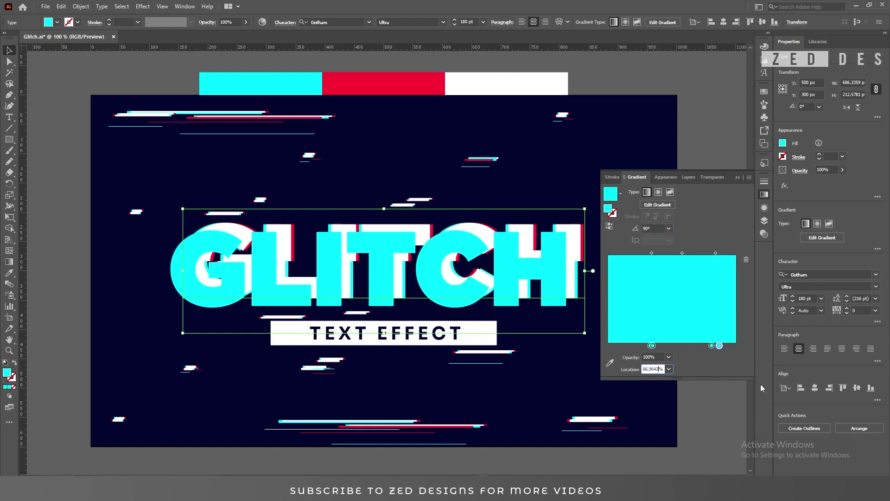
{"action": "type", "text": "8"}
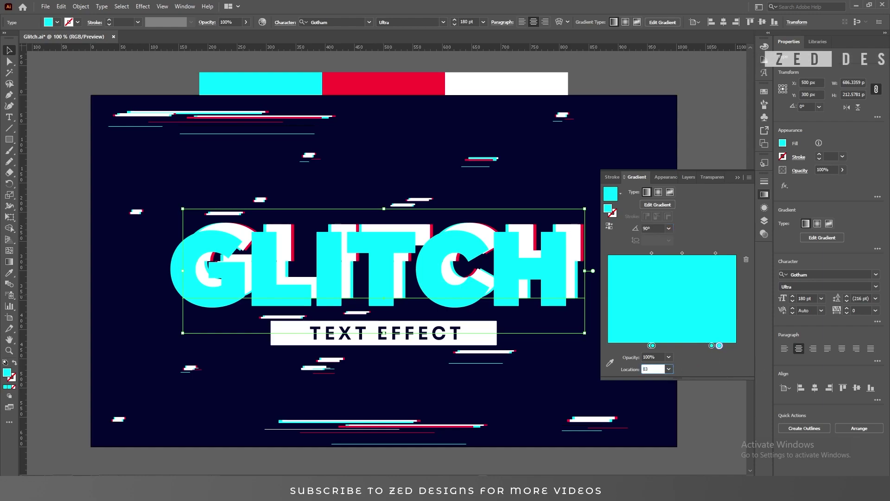
{"action": "type", "text": "3"}
{"action": "key", "text": "Tab"}
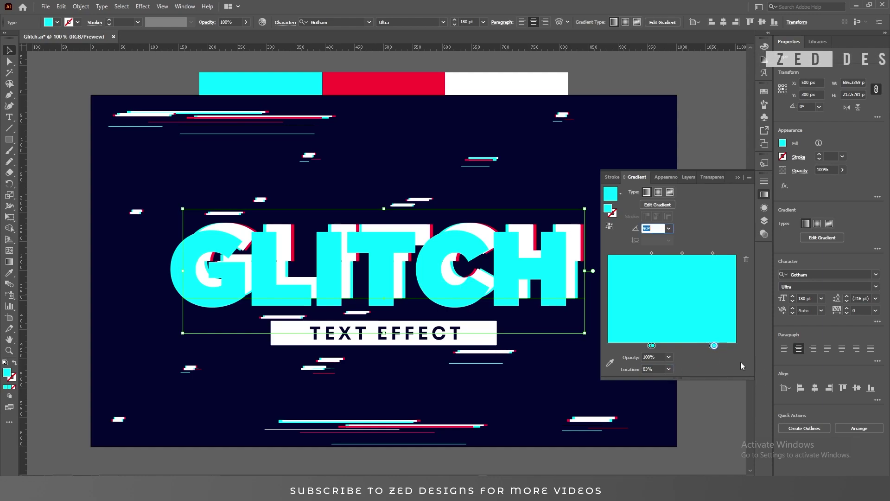
Add cyan stops at about 7% and 41% on the top fill's gradient and set the opacity of both to 0%
{"action": "left_click", "coordinate": [617, 346]}
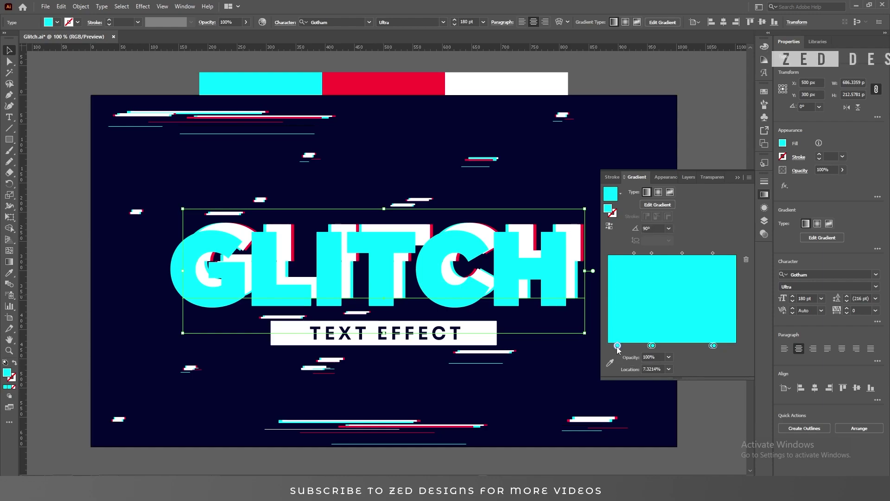
{"action": "left_click", "coordinate": [668, 357]}
{"action": "left_click", "coordinate": [674, 366]}
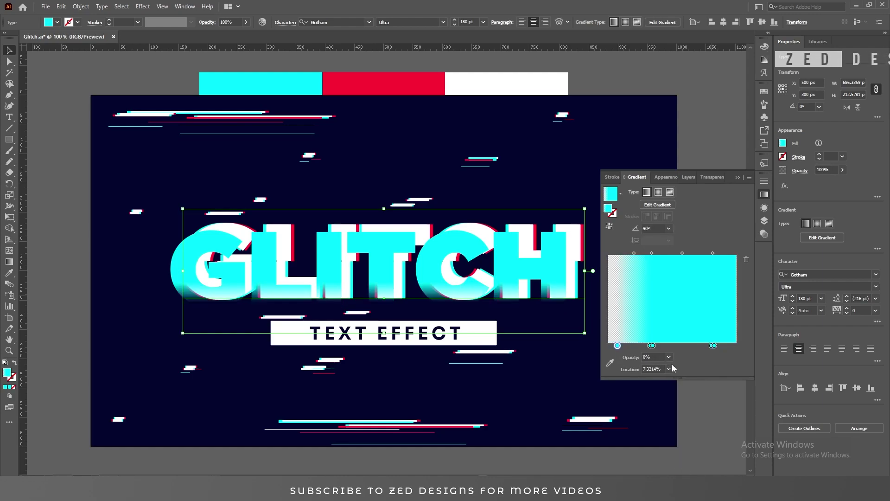
{"action": "left_click", "coordinate": [660, 346]}
{"action": "left_click", "coordinate": [668, 357]}
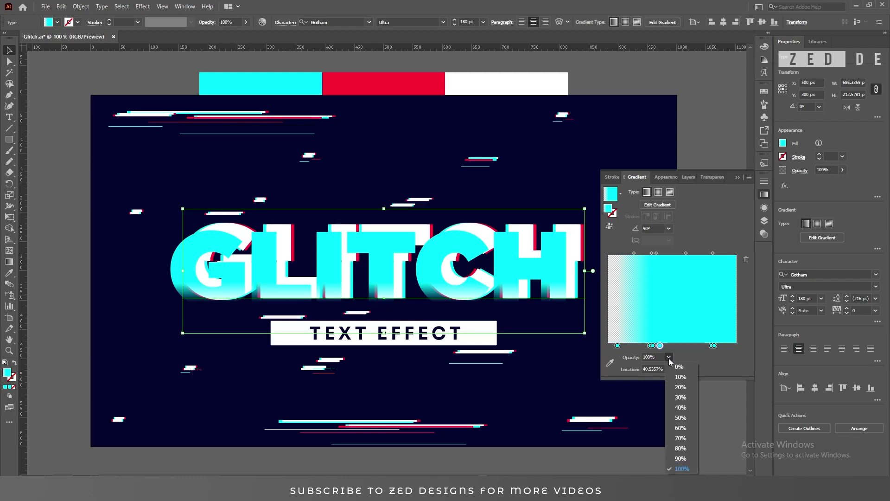
{"action": "left_click", "coordinate": [680, 368]}
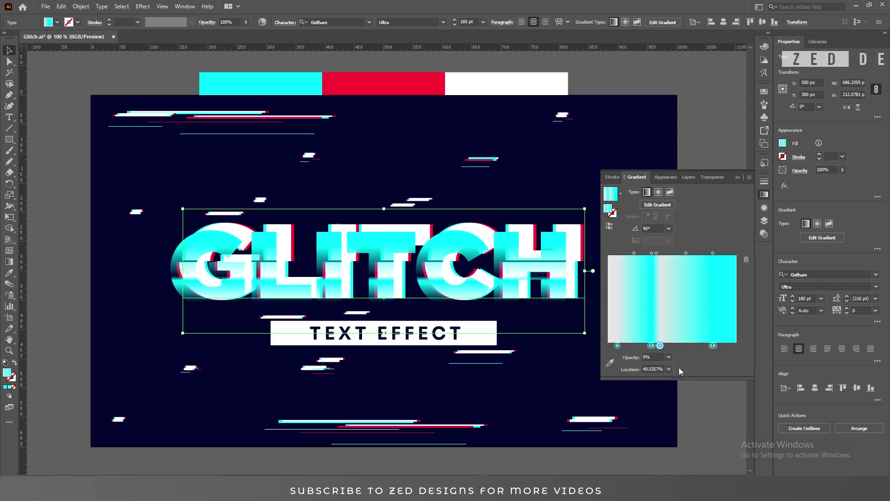
Add cyan stops at about 74% and 89% on the top fill's gradient and set the opacity of both to 0%
{"action": "left_click", "coordinate": [703, 346]}
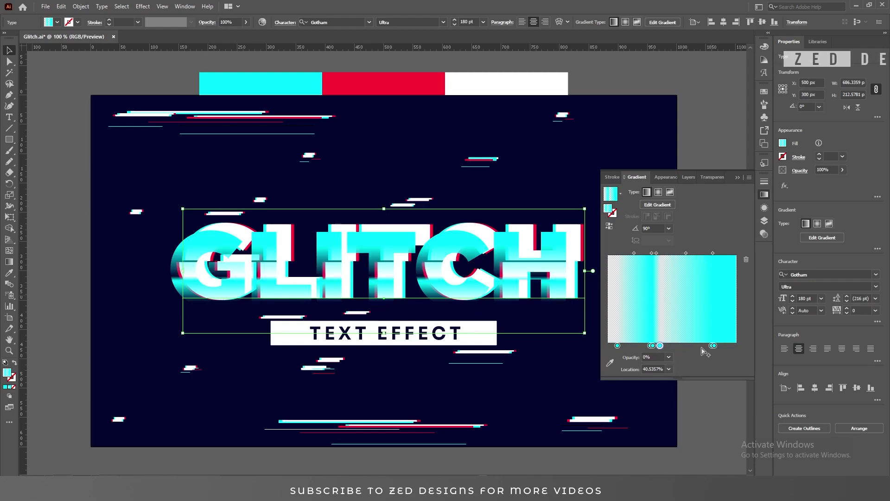
{"action": "left_click", "coordinate": [668, 357]}
{"action": "left_click", "coordinate": [679, 367]}
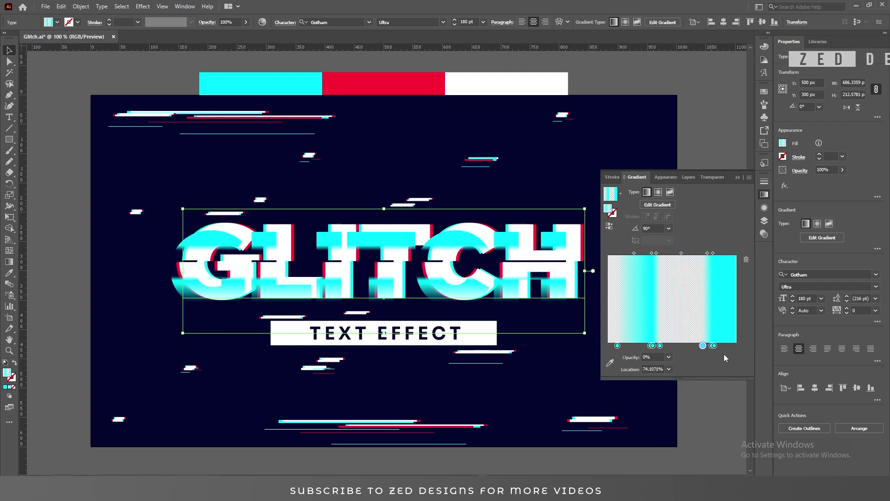
{"action": "left_click", "coordinate": [722, 345]}
{"action": "left_click", "coordinate": [669, 357]}
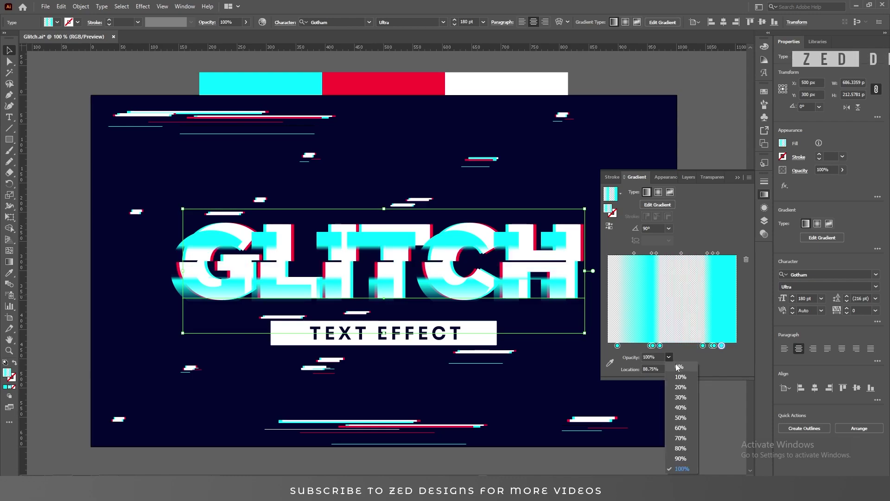
{"action": "left_click", "coordinate": [677, 364]}
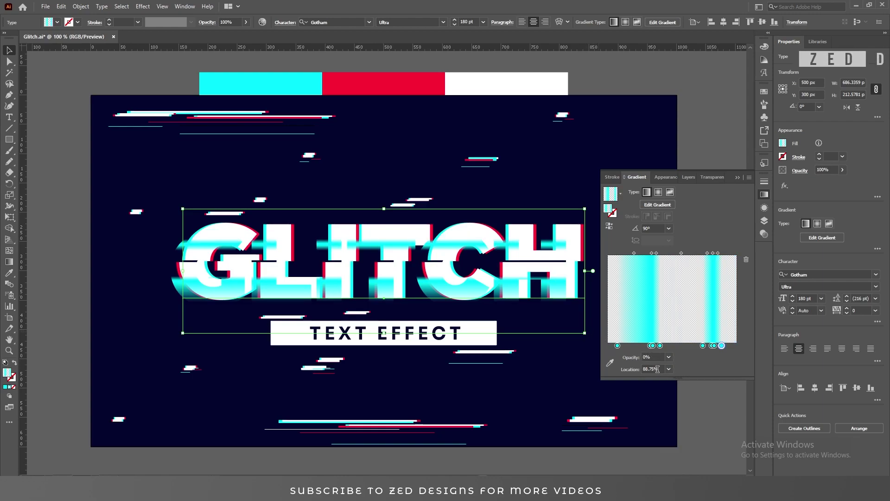
Set the locations of the transparent stops around the first cyan slice to 32.9% and 35.1%
{"action": "left_click", "coordinate": [617, 345]}
{"action": "left_click", "coordinate": [651, 369]}
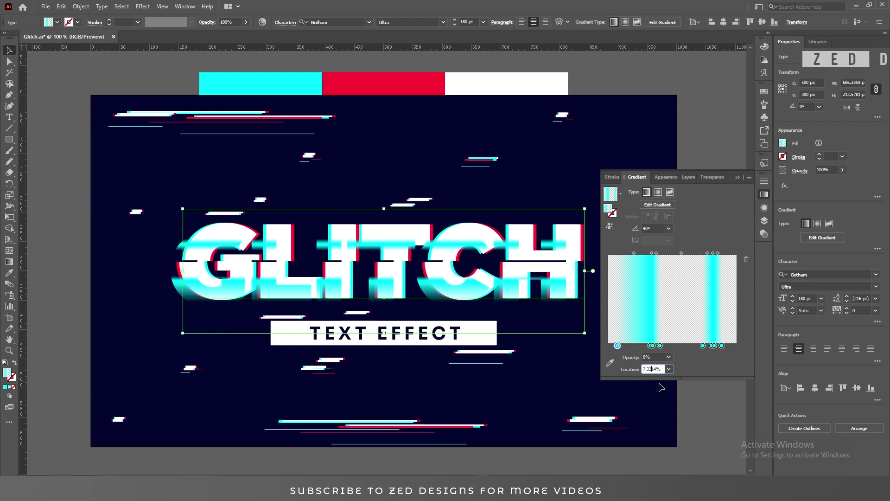
{"action": "type", "text": "3"}
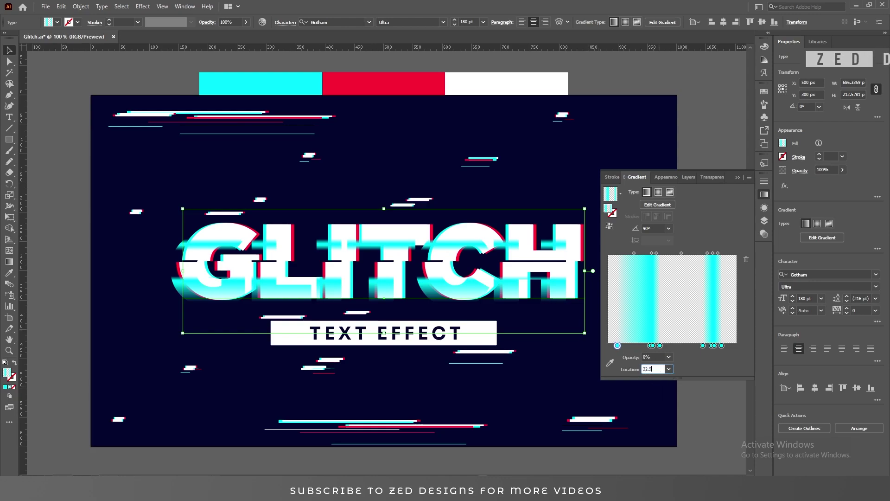
{"action": "type", "text": "2.9"}
{"action": "key", "text": "Return"}
{"action": "left_click", "coordinate": [660, 345]}
{"action": "left_click", "coordinate": [656, 368]}
{"action": "type", "text": "35.1"}
{"action": "key", "text": "Tab"}
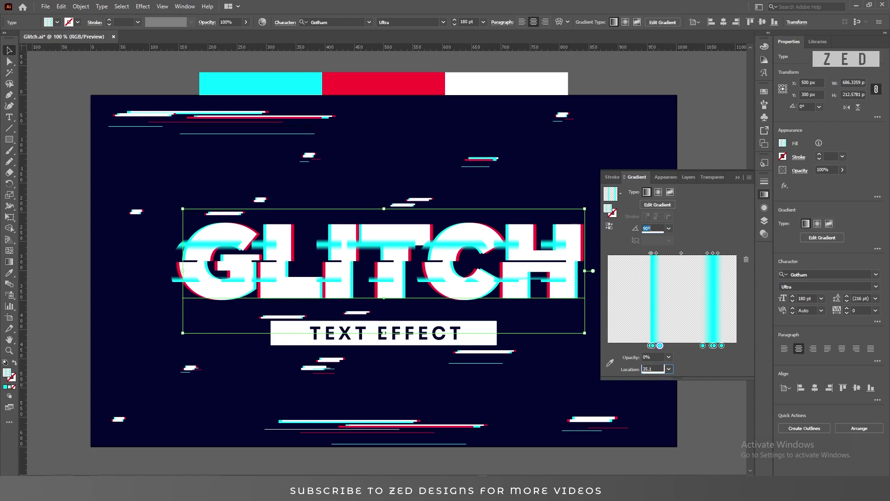
Set the locations of the transparent stops around the second cyan slice to 80.9% and 83.1%
{"action": "left_click", "coordinate": [703, 345]}
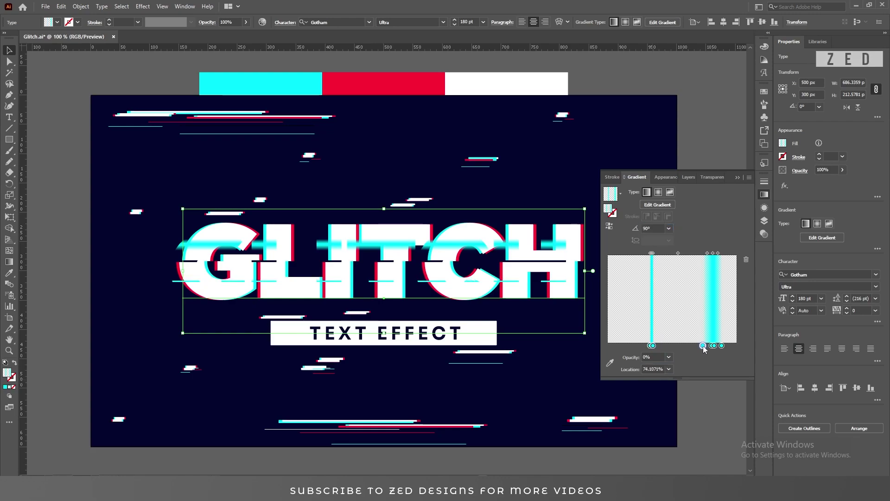
{"action": "left_click", "coordinate": [654, 369]}
{"action": "key", "text": "ctrl+a"}
{"action": "type", "text": "80.9"}
{"action": "key", "text": "Tab"}
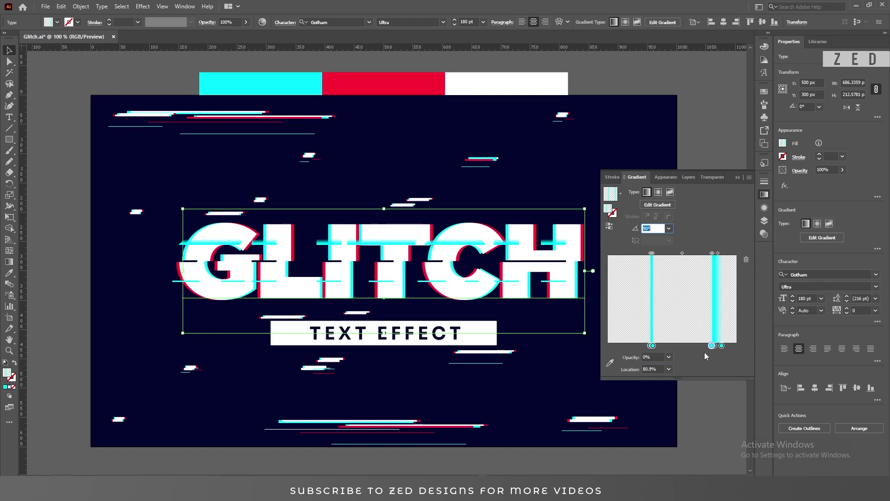
{"action": "left_click", "coordinate": [721, 345]}
{"action": "left_click", "coordinate": [653, 369]}
{"action": "key", "text": "ctrl+a"}
{"action": "type", "text": "83.1"}
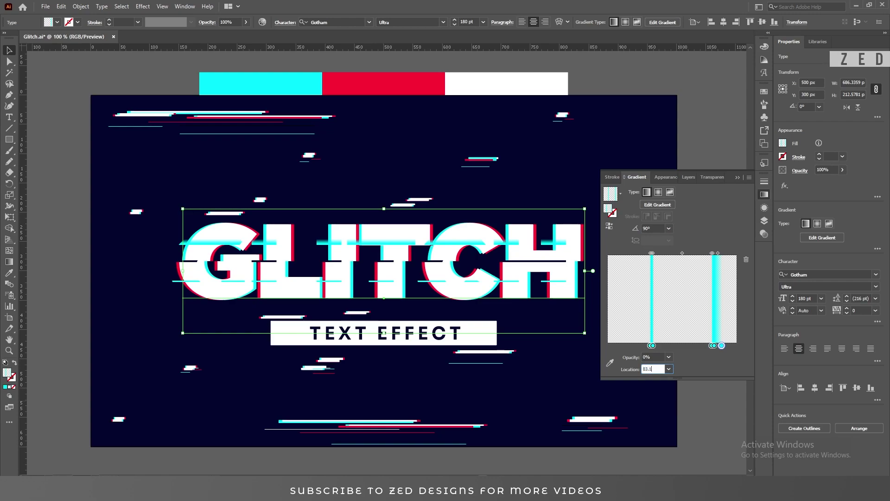
{"action": "key", "text": "Tab"}
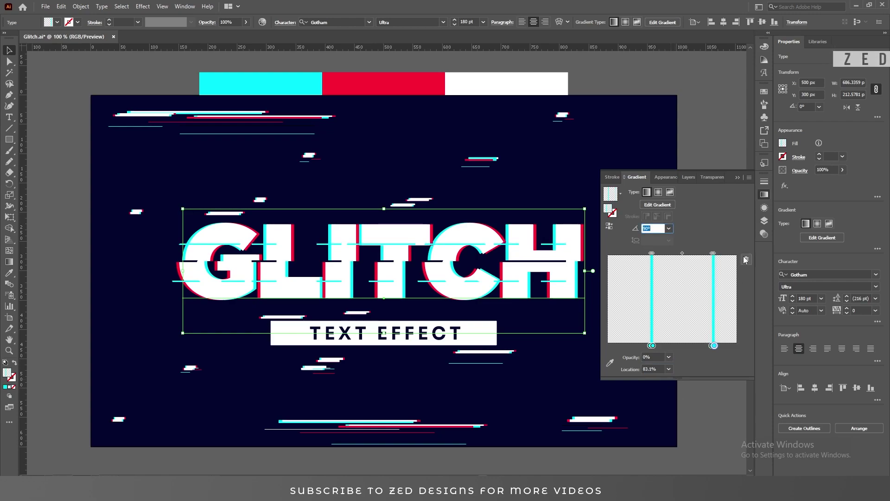
Set the vertical move of the top cyan fill's Transform effect to 25 px
{"action": "left_click", "coordinate": [765, 208]}
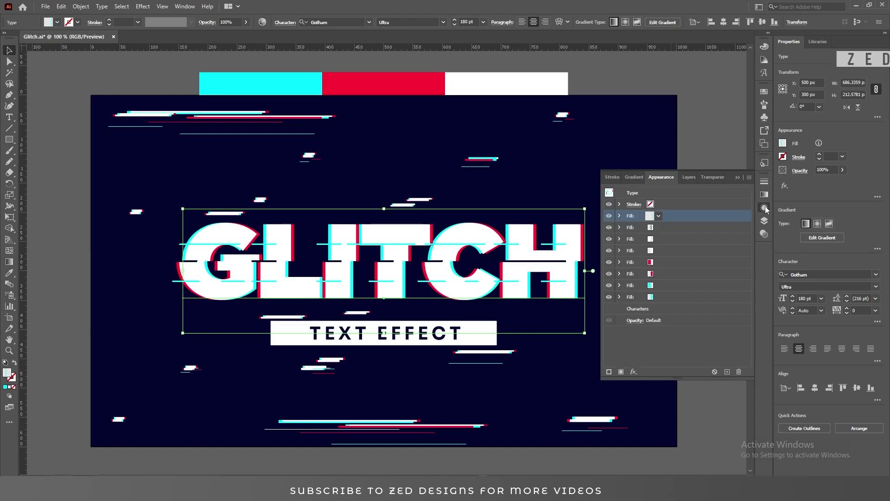
{"action": "left_click", "coordinate": [620, 216]}
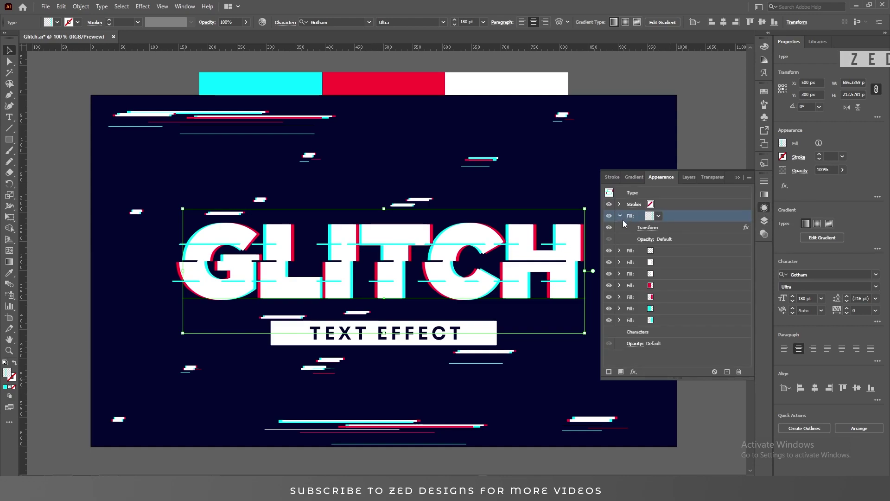
{"action": "left_click", "coordinate": [680, 228]}
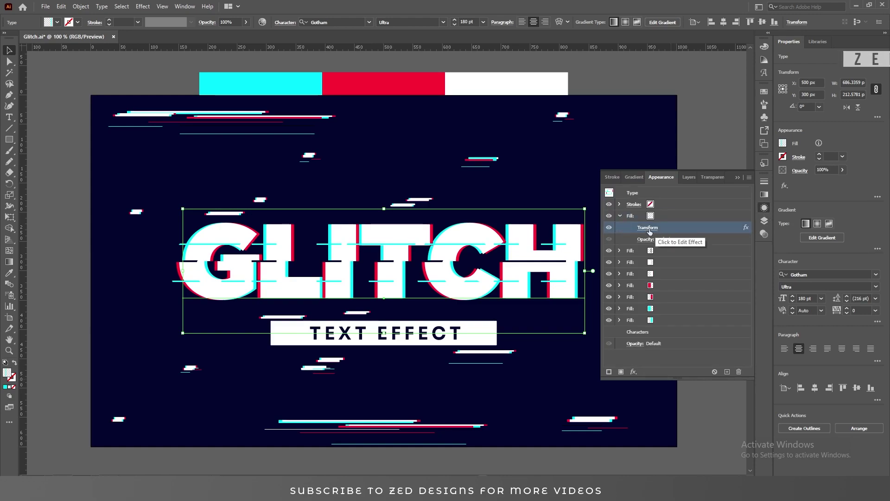
{"action": "left_click", "coordinate": [649, 229]}
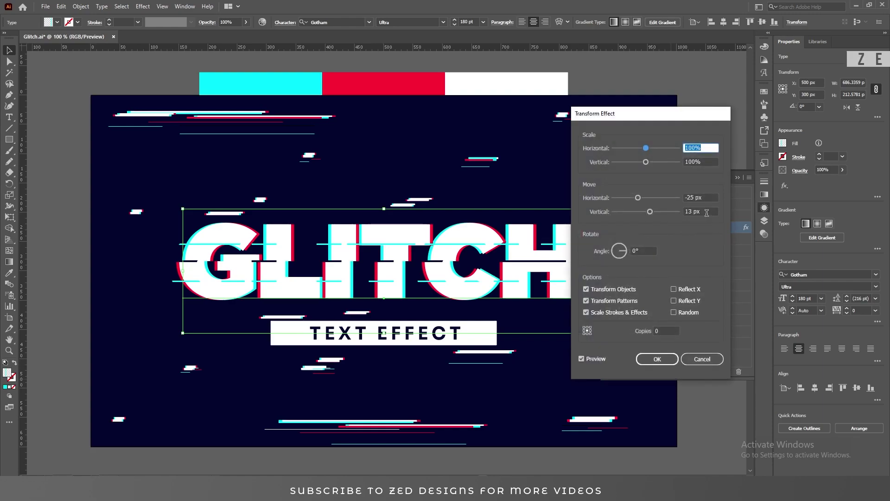
{"action": "left_click", "coordinate": [696, 212]}
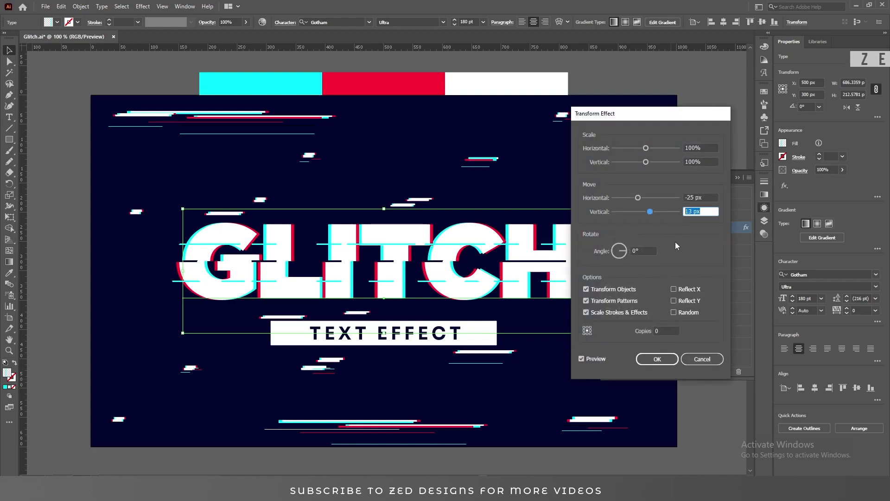
{"action": "type", "text": "25"}
{"action": "key", "text": "Tab"}
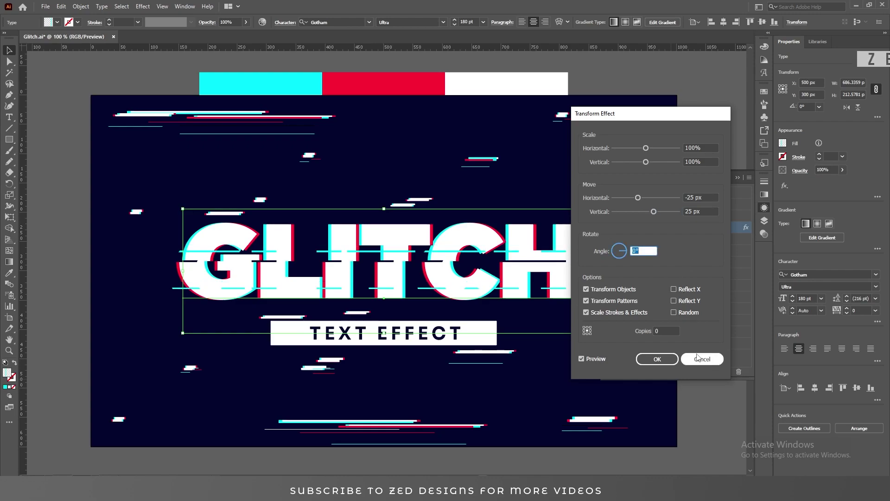
{"action": "left_click", "coordinate": [659, 358]}
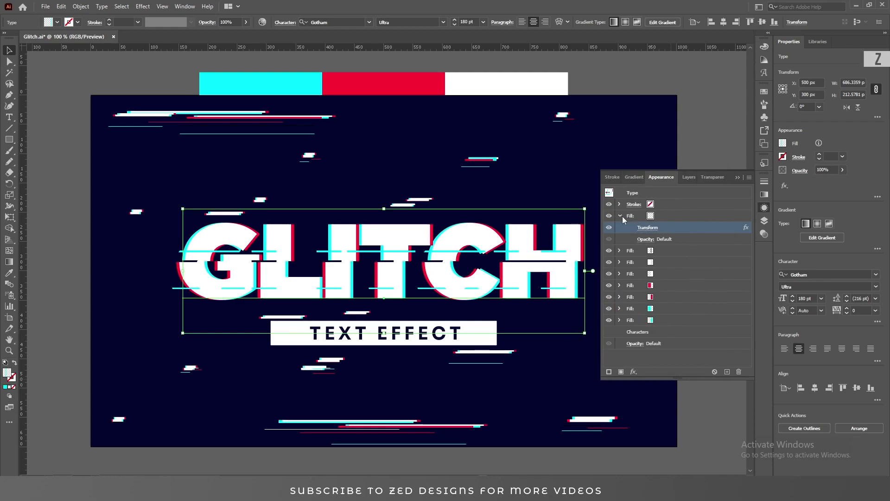
{"action": "left_click", "coordinate": [621, 216]}
Duplicate the top cyan slice fill and apply the white-to-black gradient preset to the copy
{"action": "left_click", "coordinate": [685, 218]}
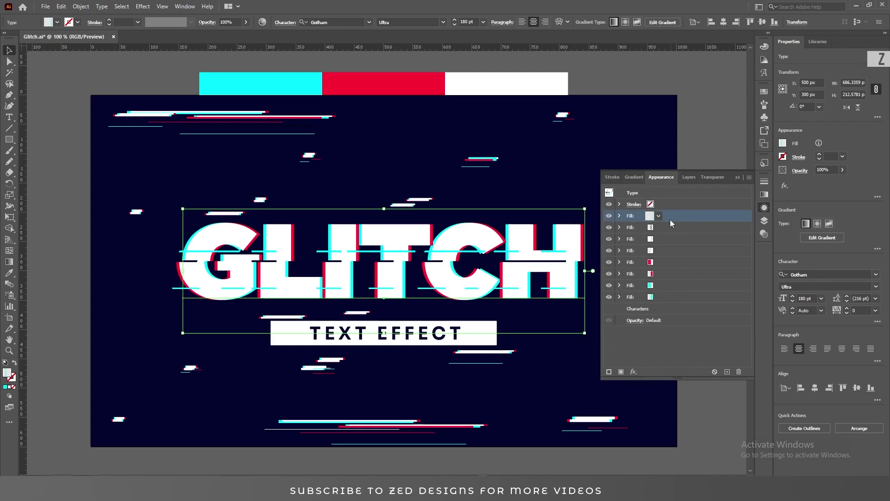
{"action": "left_click", "coordinate": [726, 372]}
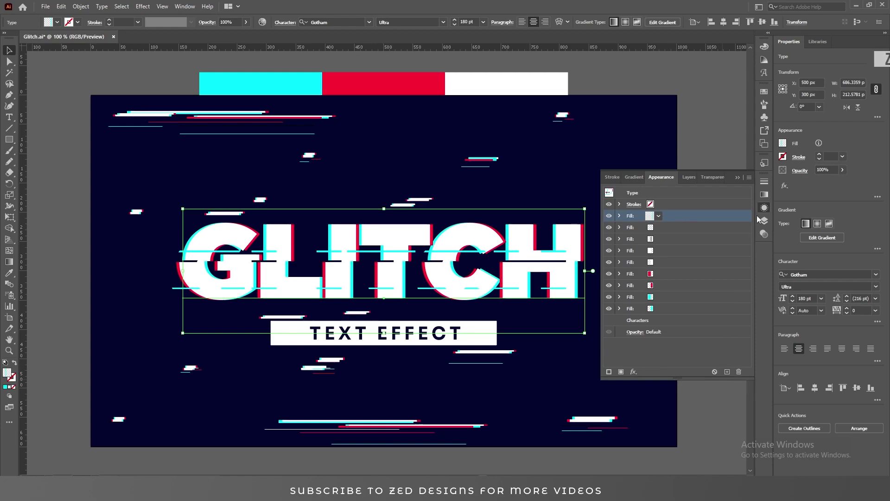
{"action": "left_click", "coordinate": [764, 195]}
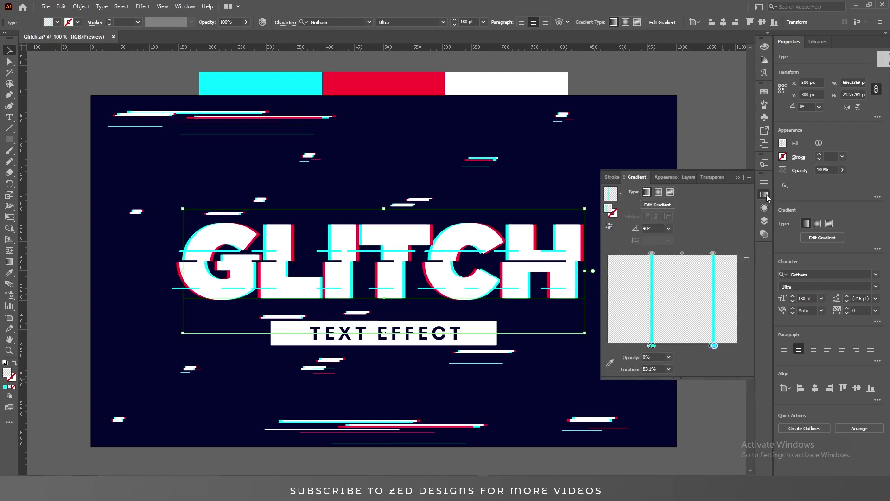
{"action": "left_click", "coordinate": [621, 194]}
{"action": "scroll", "coordinate": [617, 238], "scroll_direction": "up", "scroll_amount": 2}
{"action": "left_click", "coordinate": [610, 217]}
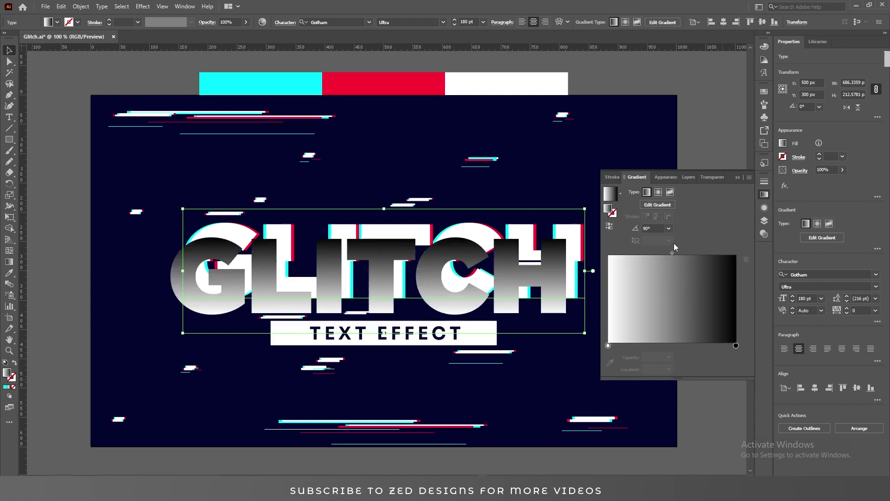
Recolor both stops of the new top fill's gradient with the red sampled from the swatch rectangle above the artboard
{"action": "left_click", "coordinate": [736, 346]}
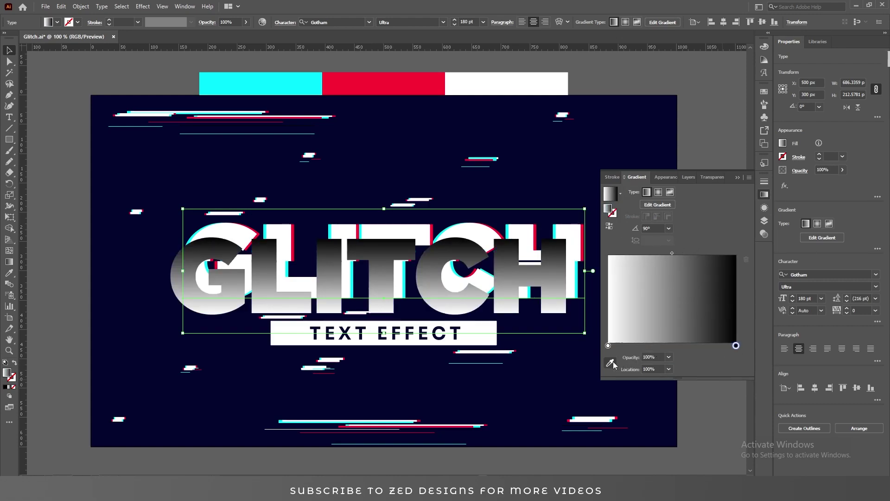
{"action": "left_click", "coordinate": [610, 363]}
{"action": "left_click", "coordinate": [428, 88]}
{"action": "left_click", "coordinate": [608, 253]}
{"action": "left_click", "coordinate": [425, 91]}
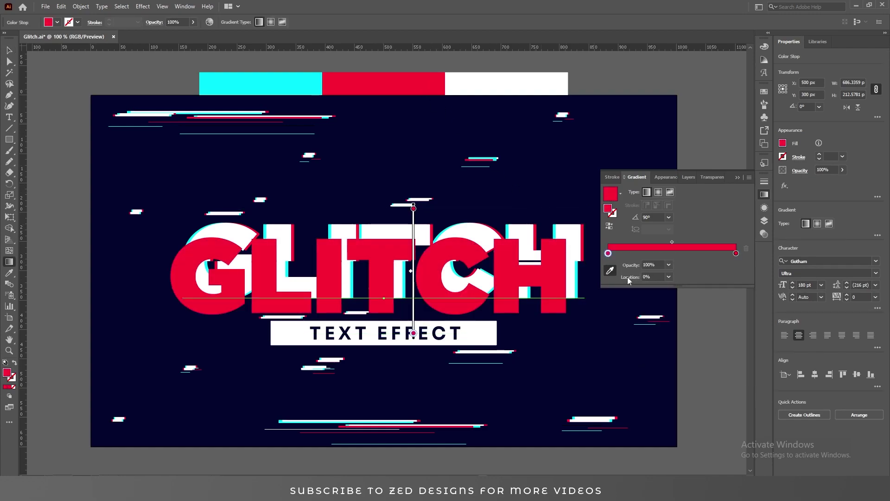
Set the locations of the red gradient's two stops to 33% for the start stop and 35% for the end stop
{"action": "left_click", "coordinate": [647, 277]}
{"action": "type", "text": "33"}
{"action": "key", "text": "Tab"}
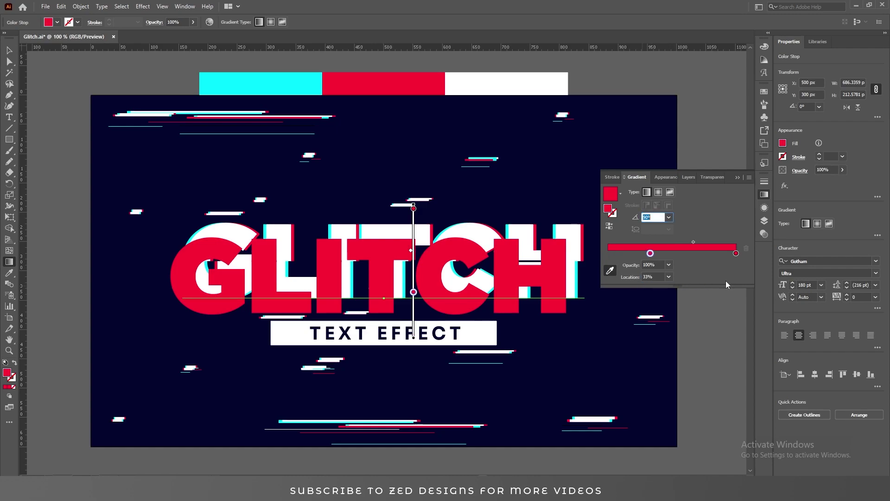
{"action": "left_click", "coordinate": [736, 253]}
{"action": "left_click", "coordinate": [653, 277]}
{"action": "type", "text": "35"}
{"action": "key", "text": "Tab"}
Add two more red stops to the top fill's gradient and set their locations to 81% and 83%
{"action": "left_click", "coordinate": [685, 253]}
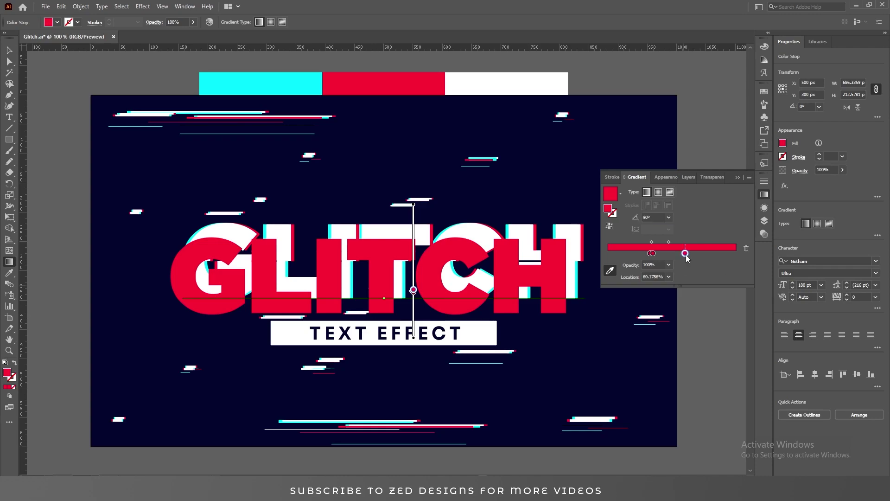
{"action": "left_click", "coordinate": [654, 278]}
{"action": "type", "text": "81"}
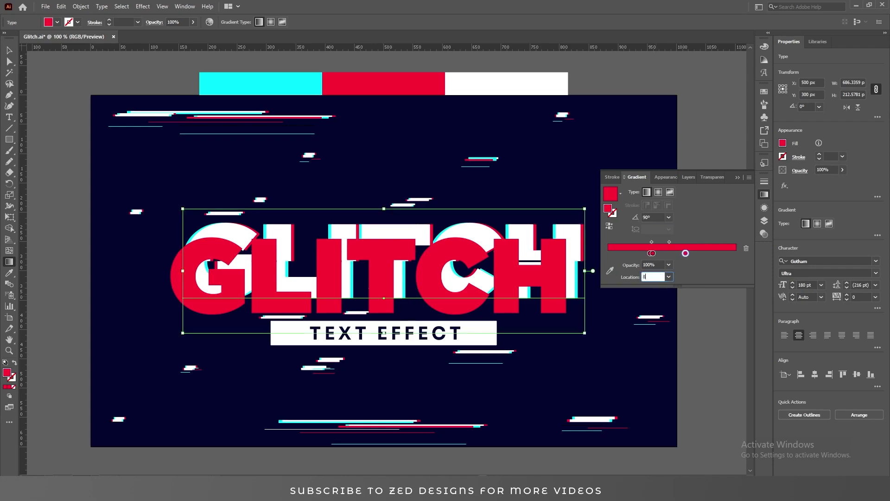
{"action": "key", "text": "Tab"}
{"action": "left_click", "coordinate": [717, 255]}
{"action": "left_click", "coordinate": [654, 277]}
{"action": "type", "text": "83"}
{"action": "key", "text": "Tab"}
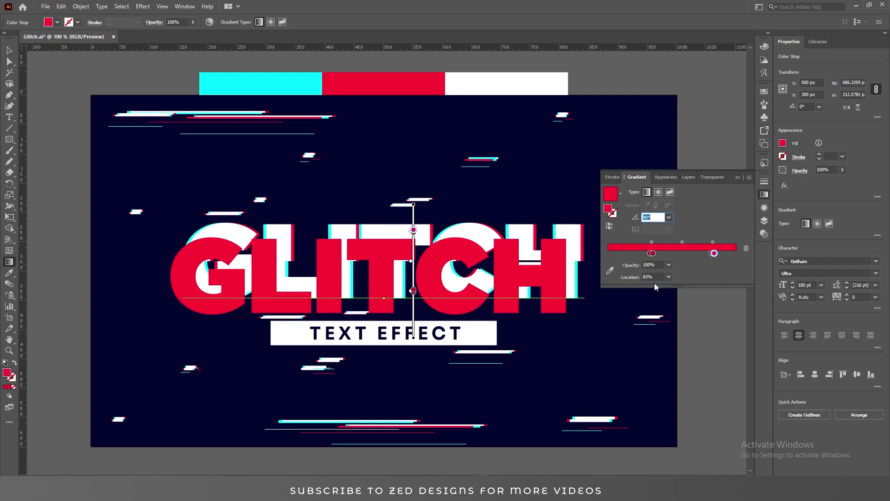
Add red stops at about 11% and 43% on the top fill's gradient and set the opacity of both to 0%
{"action": "left_click", "coordinate": [622, 254]}
{"action": "left_click", "coordinate": [669, 264]}
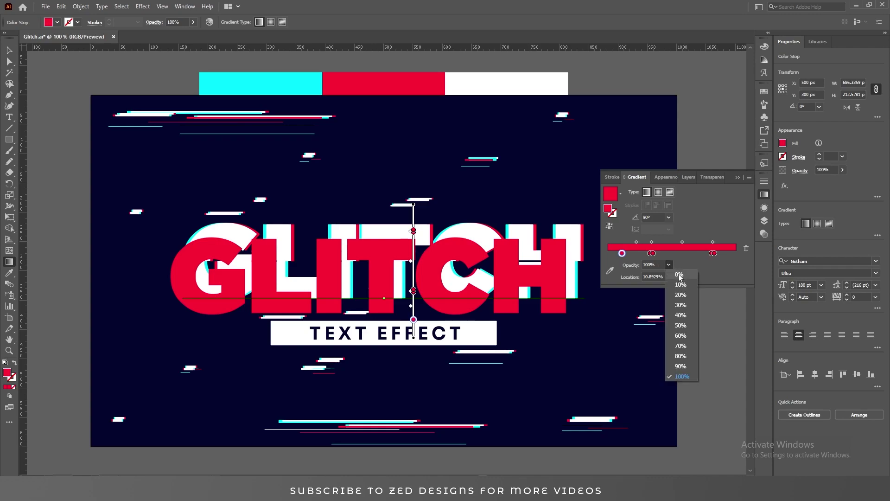
{"action": "left_click", "coordinate": [680, 277]}
{"action": "left_click", "coordinate": [664, 253]}
{"action": "left_click", "coordinate": [669, 265]}
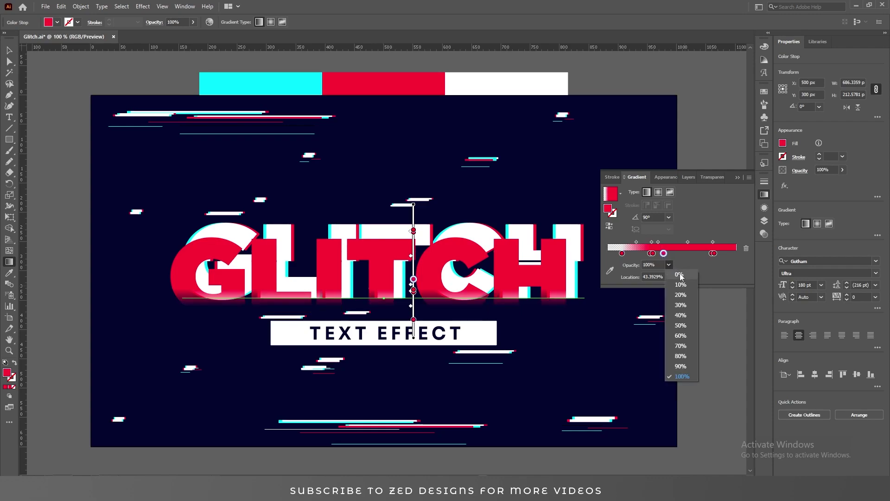
{"action": "left_click", "coordinate": [680, 274]}
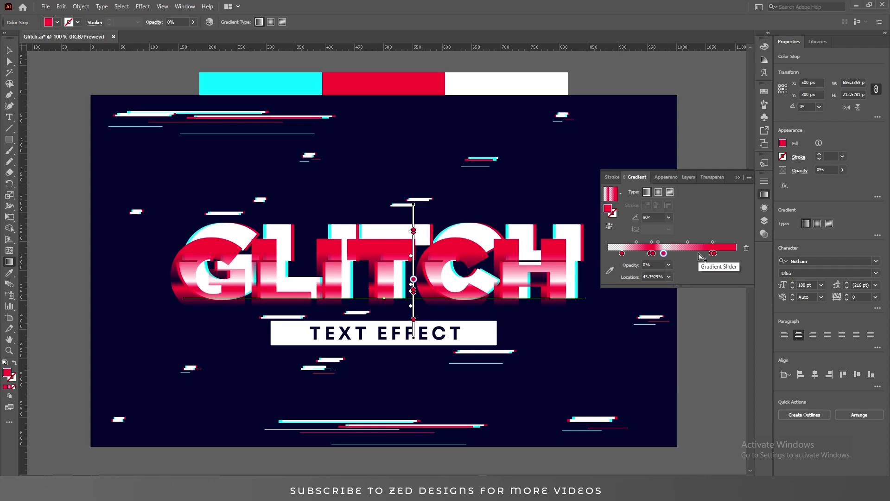
Add red stops at about 72% and 90% on the top fill's gradient and set the opacity of both to 0%
{"action": "left_click", "coordinate": [701, 253]}
{"action": "left_click", "coordinate": [668, 265]}
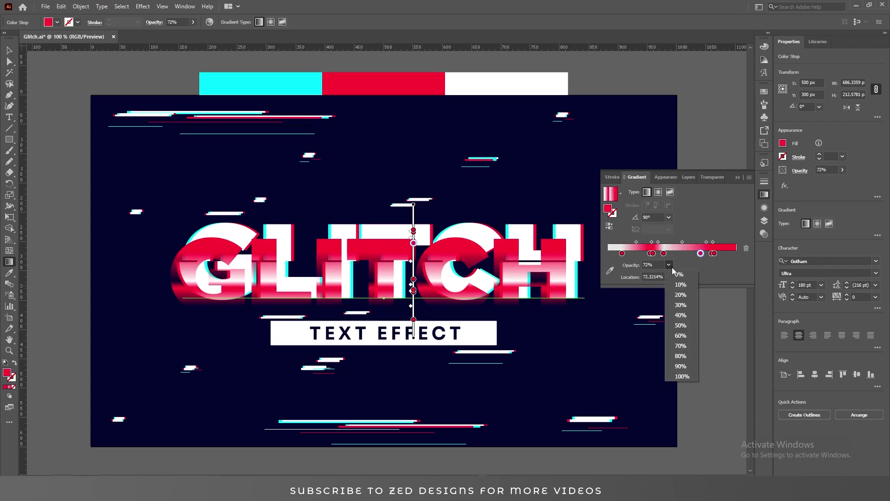
{"action": "left_click", "coordinate": [676, 274]}
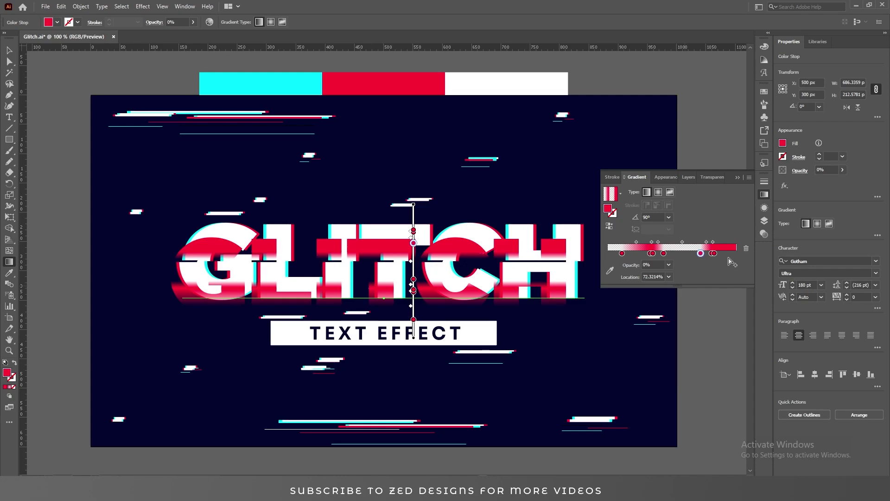
{"action": "left_click", "coordinate": [724, 254]}
{"action": "left_click", "coordinate": [669, 265]}
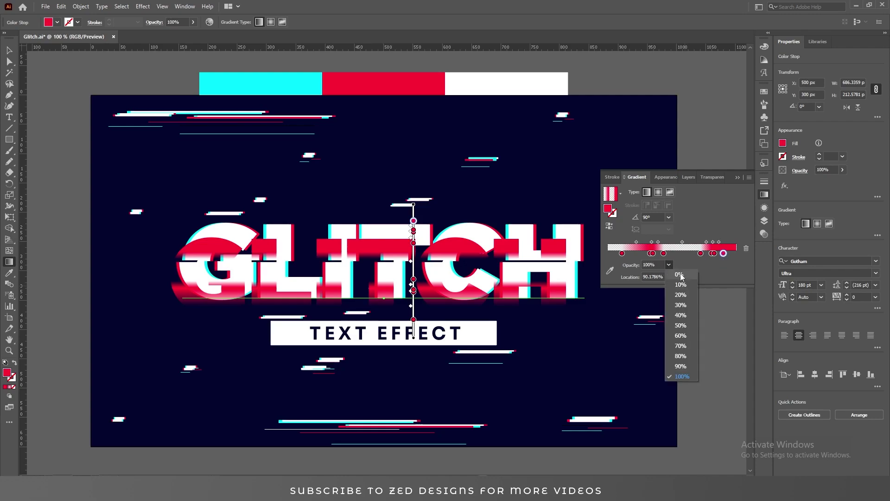
{"action": "left_click", "coordinate": [680, 275]}
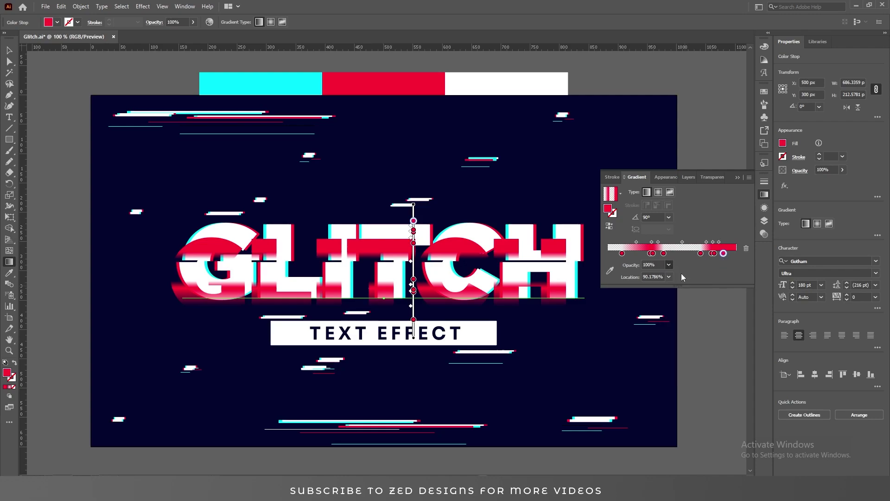
Set the location of the transparent red stop at about 11% on the top fill's gradient to 32.9%
{"action": "left_click", "coordinate": [622, 253]}
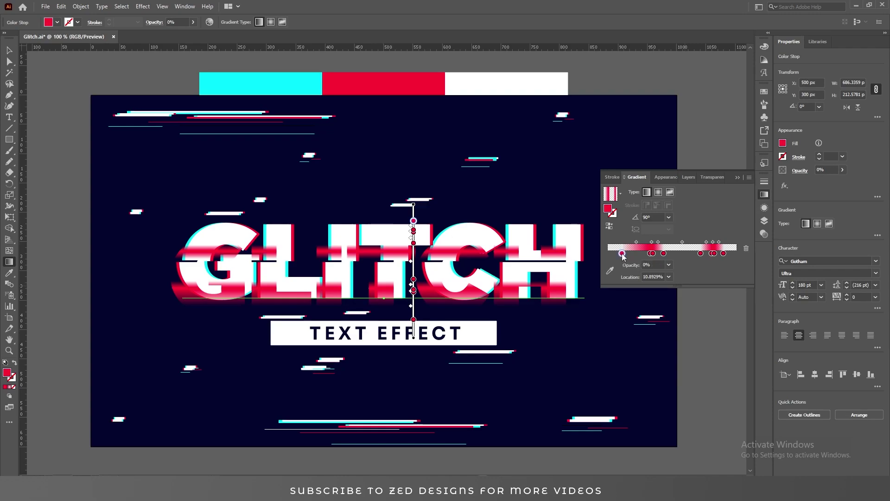
{"action": "left_click", "coordinate": [656, 275]}
{"action": "type", "text": "2"}
{"action": "key", "text": "BackSpace"}
{"action": "type", "text": "32.9"}
{"action": "key", "text": "Tab"}
Set the location of the transparent red stop at about 43% on the top fill's gradient to 35.1%
{"action": "left_click", "coordinate": [664, 253]}
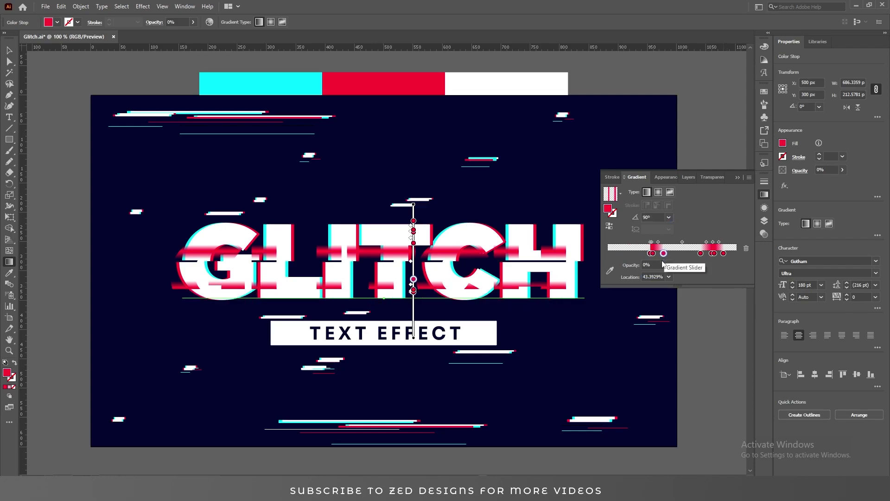
{"action": "left_click", "coordinate": [653, 276]}
{"action": "type", "text": "35."}
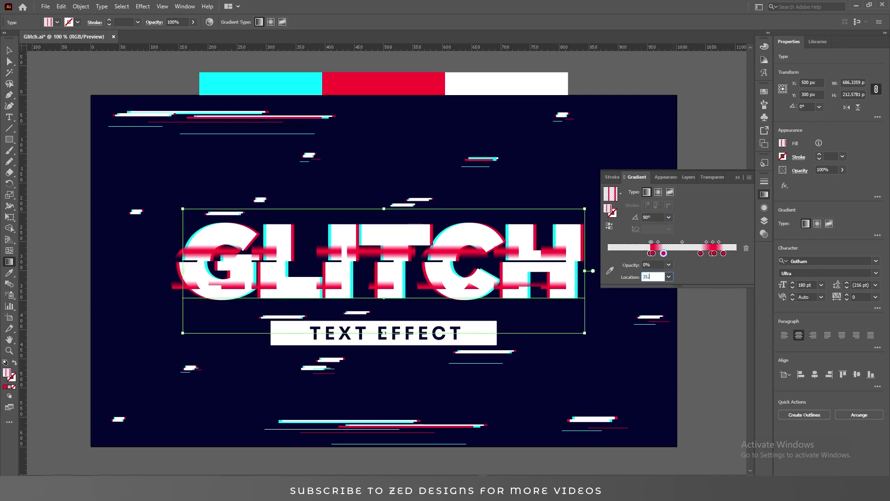
{"action": "type", "text": "1"}
{"action": "key", "text": "Return"}
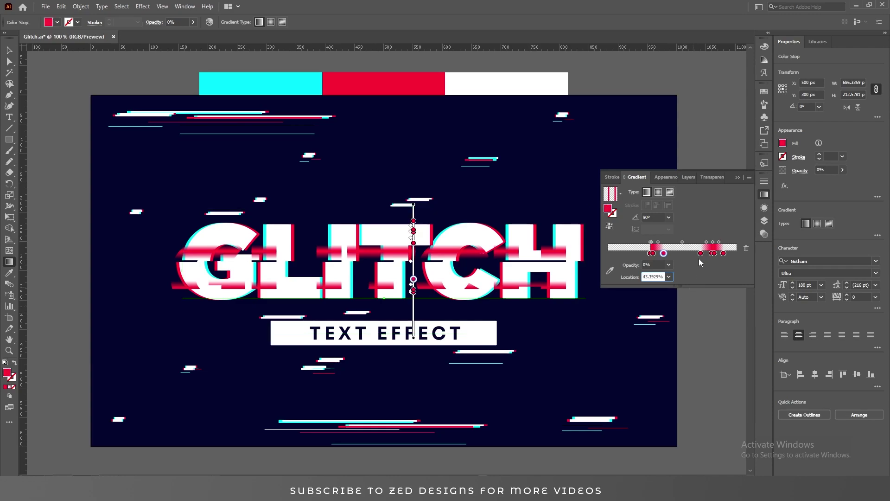
{"action": "key", "text": "Tab"}
{"action": "left_click", "coordinate": [653, 276]}
{"action": "type", "text": "35.1"}
{"action": "key", "text": "Return"}
{"action": "key", "text": "Tab"}
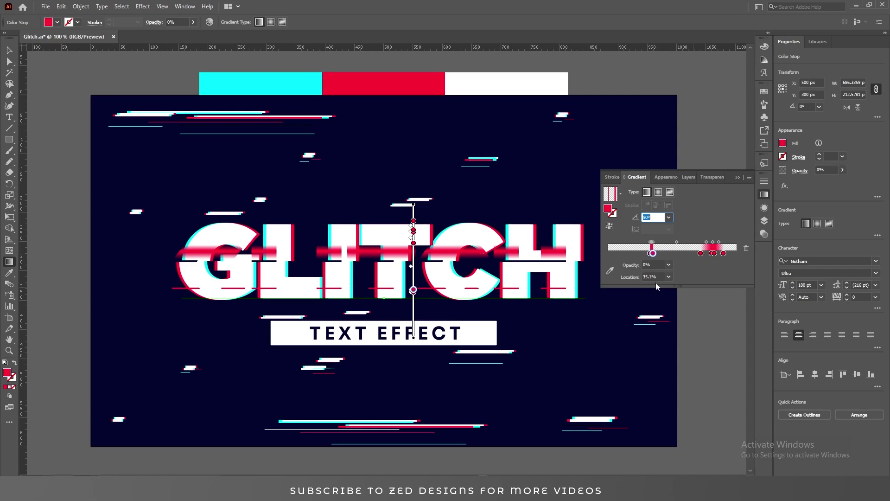
Move the transparent stop at about 72% to just before the 81% red stop, and set the one at about 90% to 83.1%
{"action": "left_click", "coordinate": [700, 254]}
{"action": "left_click", "coordinate": [657, 277]}
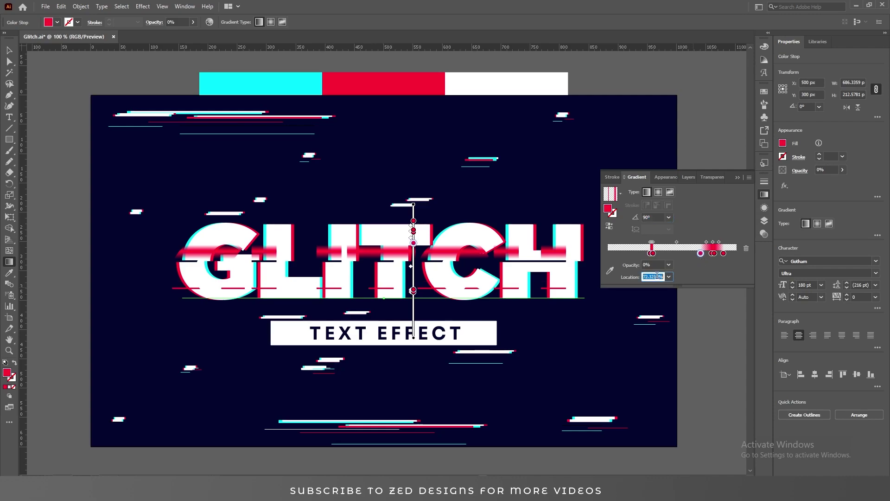
{"action": "type", "text": "8"}
{"action": "type", "text": "0."}
{"action": "key", "text": "Return"}
{"action": "left_click", "coordinate": [723, 254]}
{"action": "left_click", "coordinate": [654, 277]}
{"action": "type", "text": "83.1"}
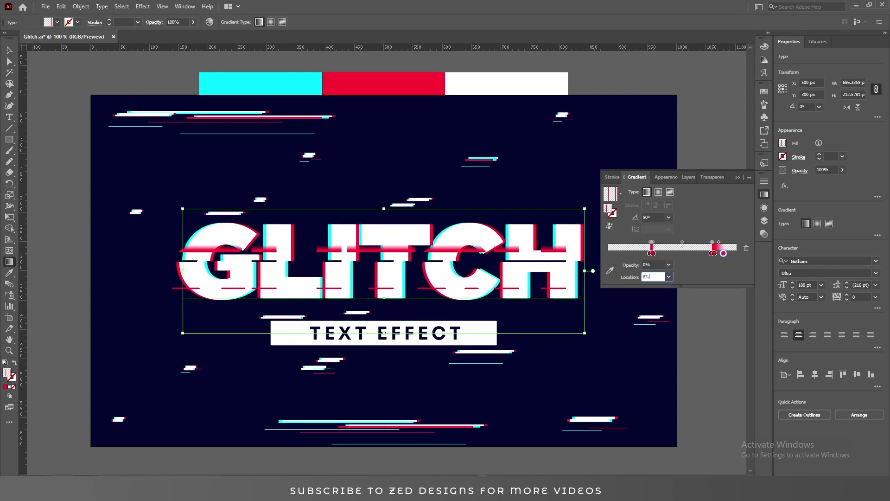
{"action": "key", "text": "Tab"}
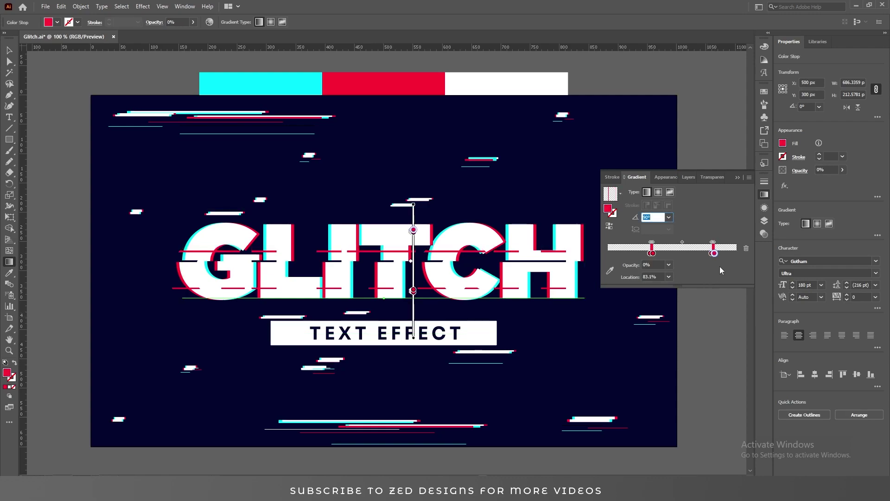
Change the top red fill's Transform effect to move 25 px horizontally and 15 px vertically
{"action": "left_click", "coordinate": [764, 209]}
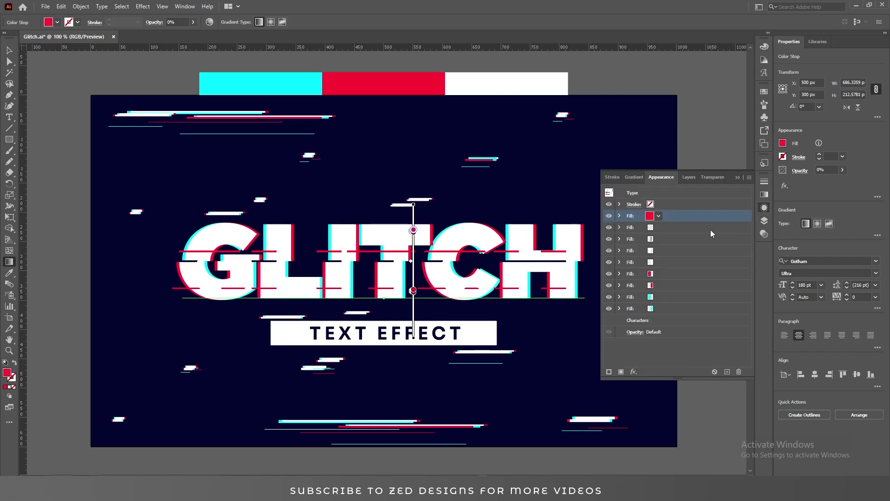
{"action": "left_click", "coordinate": [620, 216]}
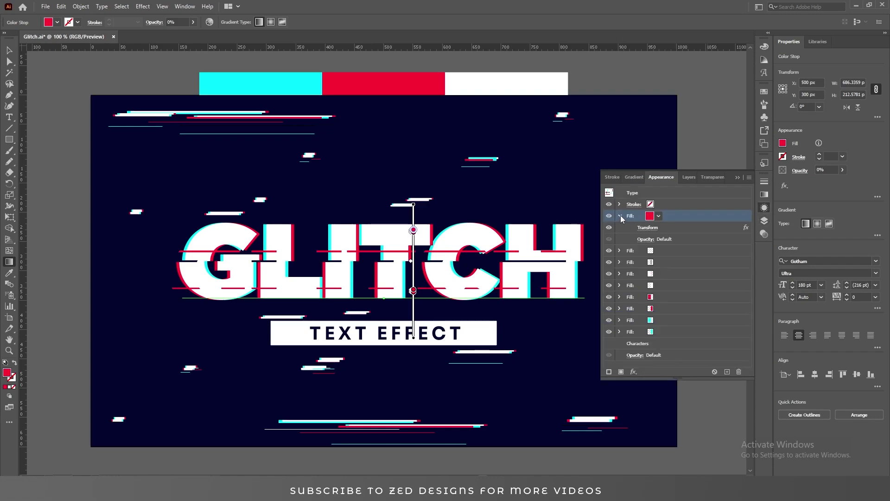
{"action": "left_click", "coordinate": [646, 228]}
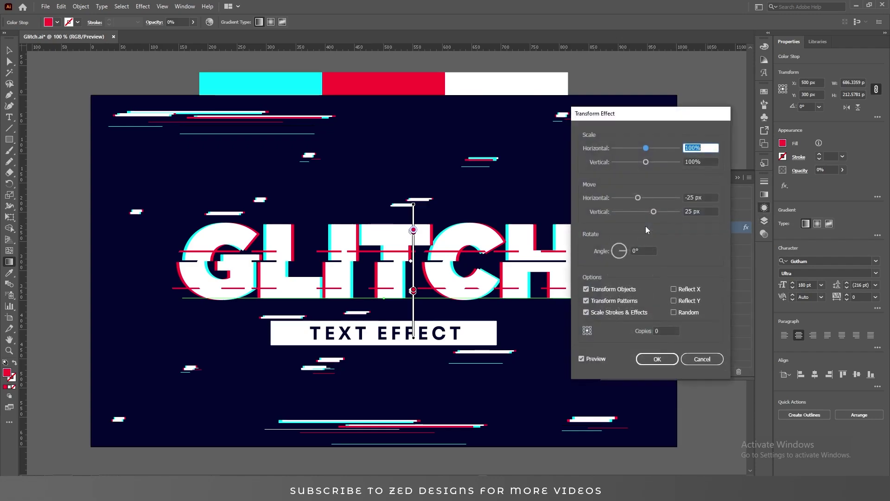
{"action": "left_click", "coordinate": [708, 211]}
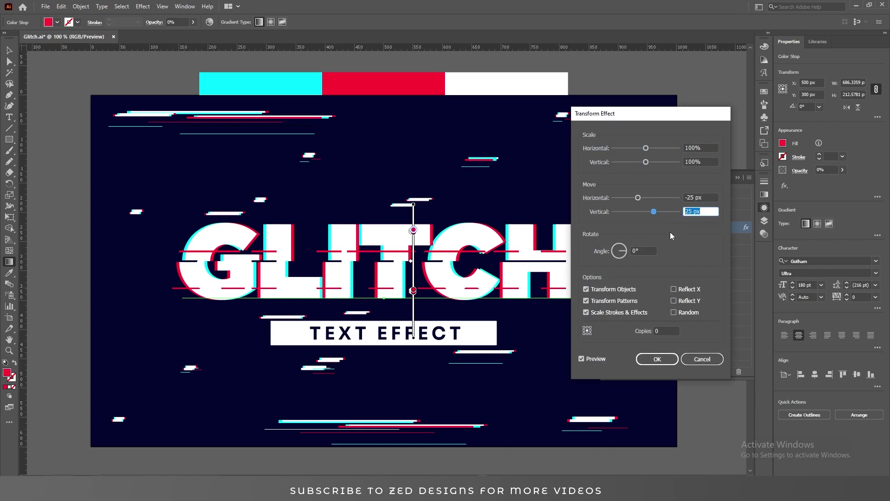
{"action": "type", "text": "15"}
{"action": "key", "text": "shift+Tab"}
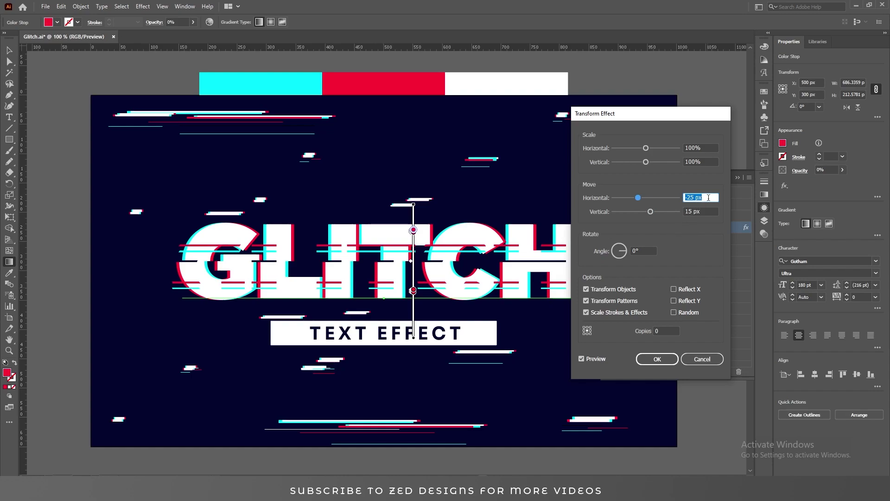
{"action": "type", "text": "25"}
{"action": "key", "text": "Tab"}
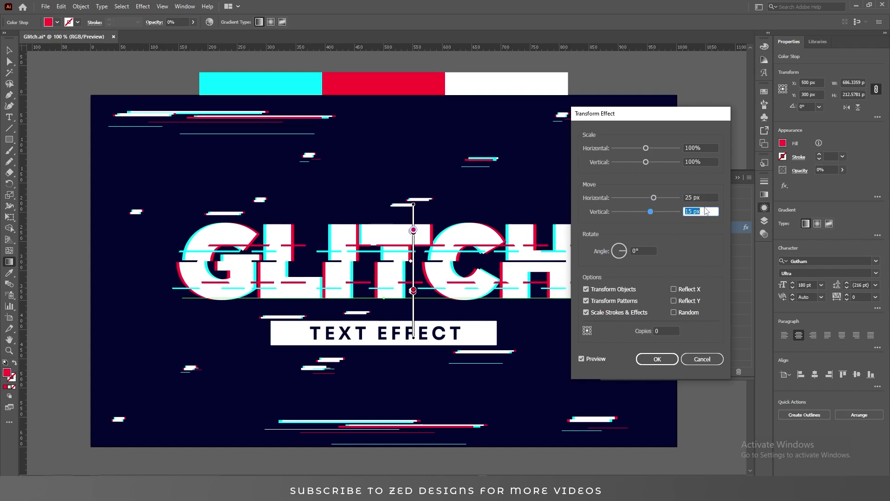
{"action": "left_click", "coordinate": [657, 359]}
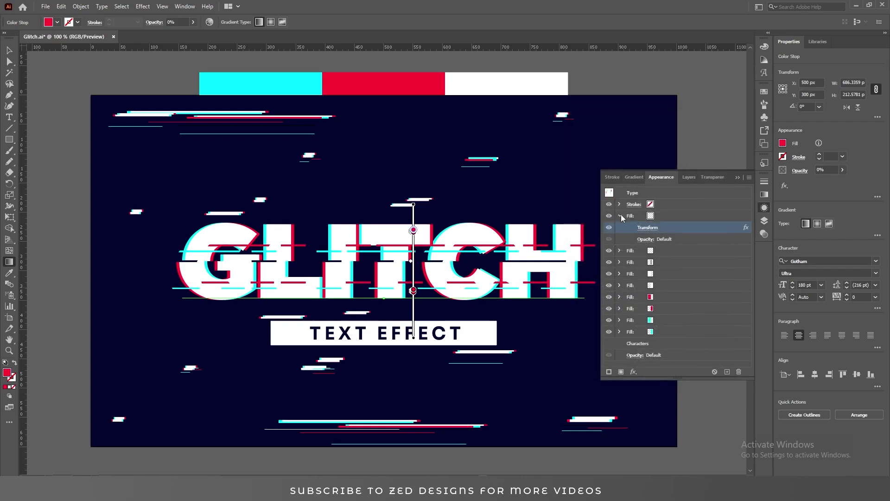
{"action": "left_click", "coordinate": [620, 216]}
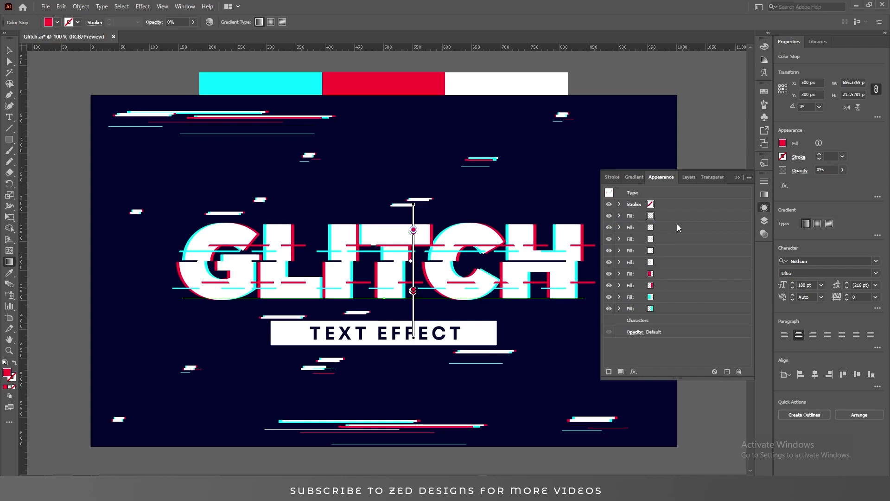
Duplicate the top red slice fill and apply the default white-to-black gradient to the copy
{"action": "left_click", "coordinate": [684, 216]}
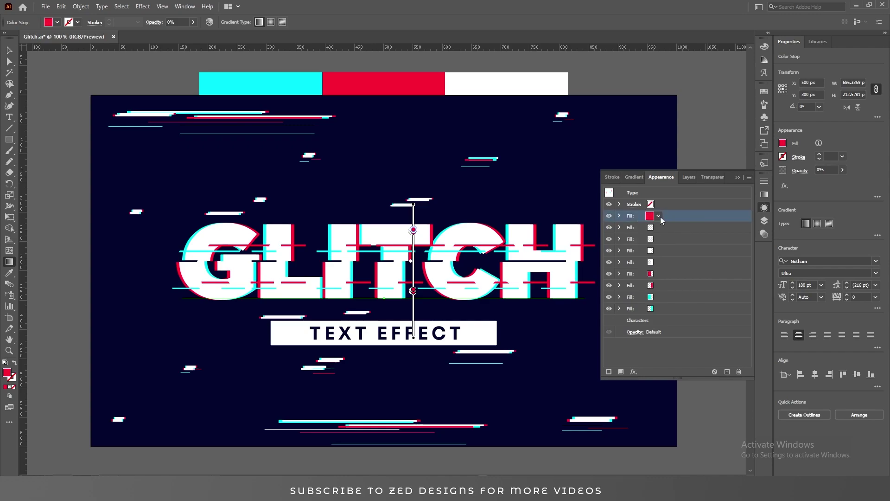
{"action": "left_click", "coordinate": [727, 372]}
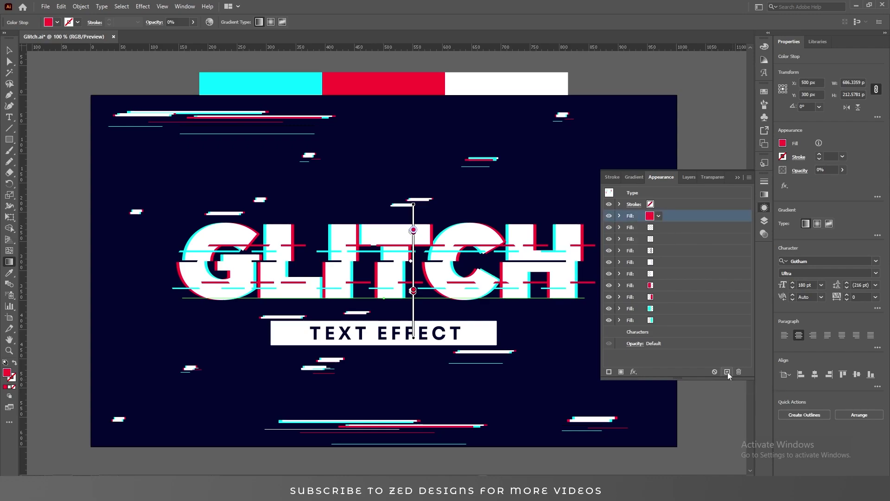
{"action": "left_click", "coordinate": [765, 195]}
{"action": "left_click", "coordinate": [621, 193]}
{"action": "key", "text": "Escape"}
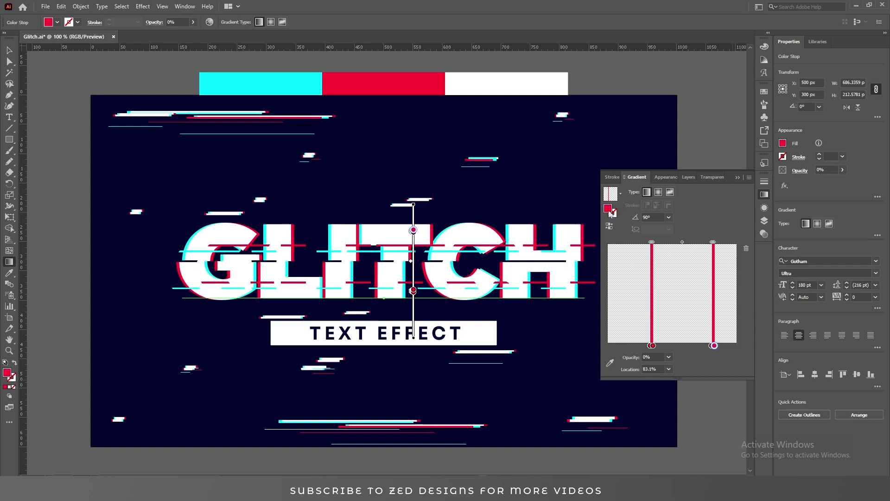
{"action": "left_click", "coordinate": [610, 193]}
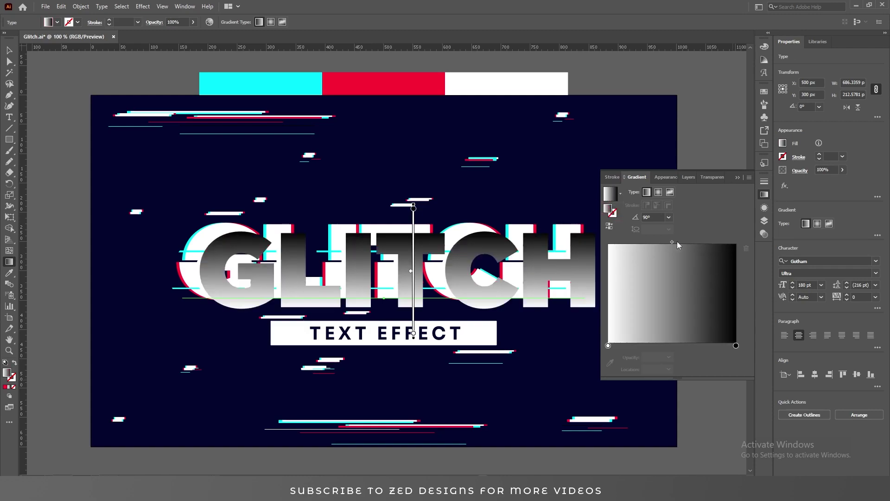
Recolor the gradient's black end stop with white sampled from the white swatch above the artboard
{"action": "left_click", "coordinate": [736, 346]}
{"action": "left_click", "coordinate": [611, 362]}
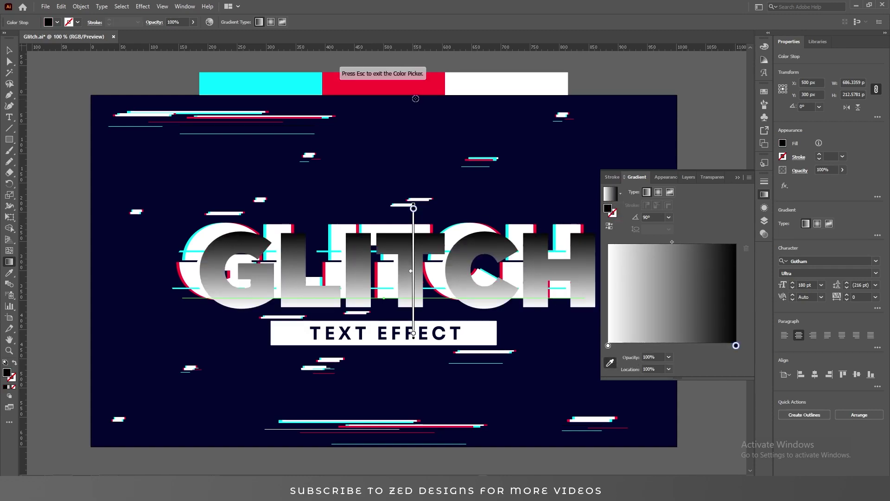
{"action": "left_click", "coordinate": [495, 90]}
{"action": "key", "text": "Escape"}
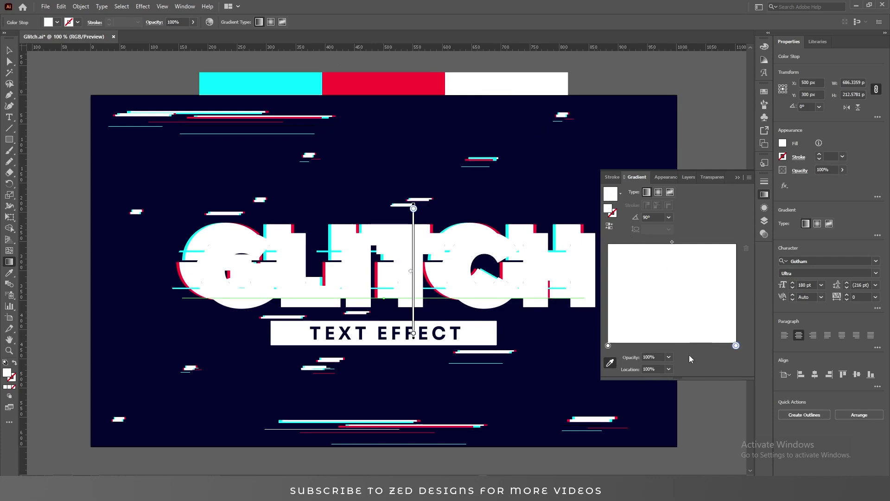
Set the white gradient's end stop location to 24% and its start stop location to 23%
{"action": "left_click", "coordinate": [652, 369]}
{"action": "key", "text": "ctrl+a"}
{"action": "type", "text": "24"}
{"action": "key", "text": "Tab"}
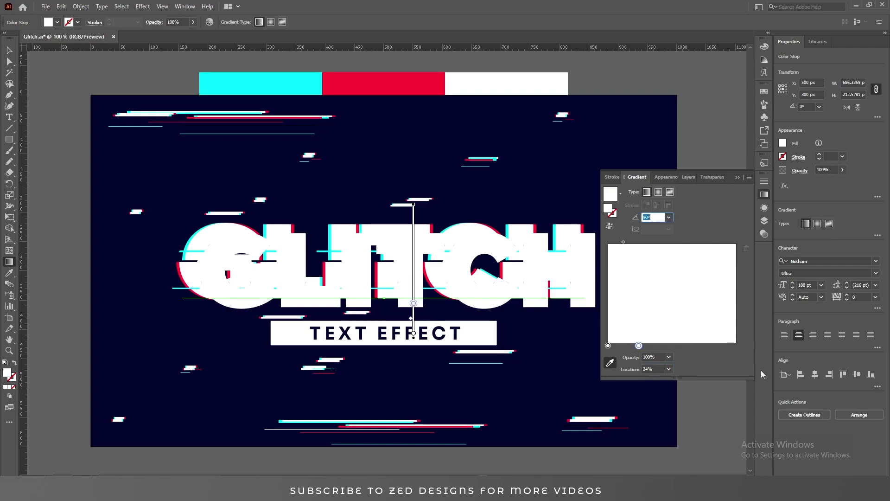
{"action": "left_click", "coordinate": [608, 346]}
{"action": "left_click", "coordinate": [650, 369]}
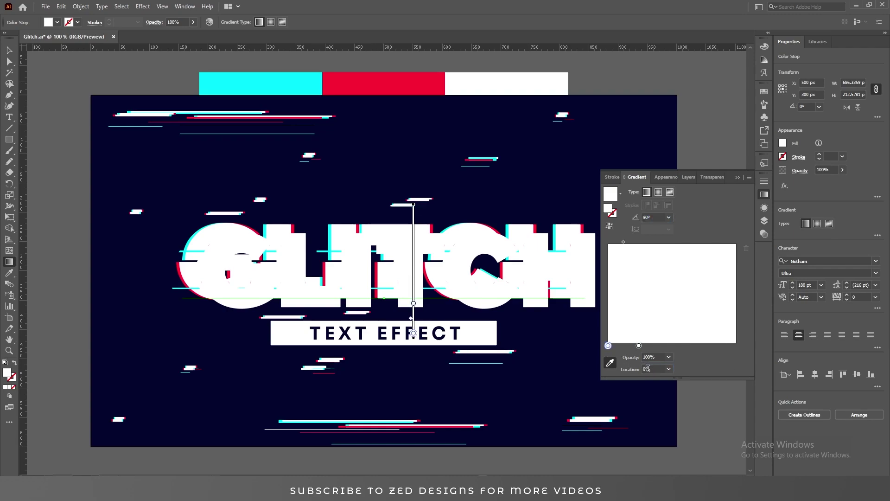
{"action": "key", "text": "ctrl+a"}
{"action": "type", "text": "23"}
{"action": "key", "text": "Tab"}
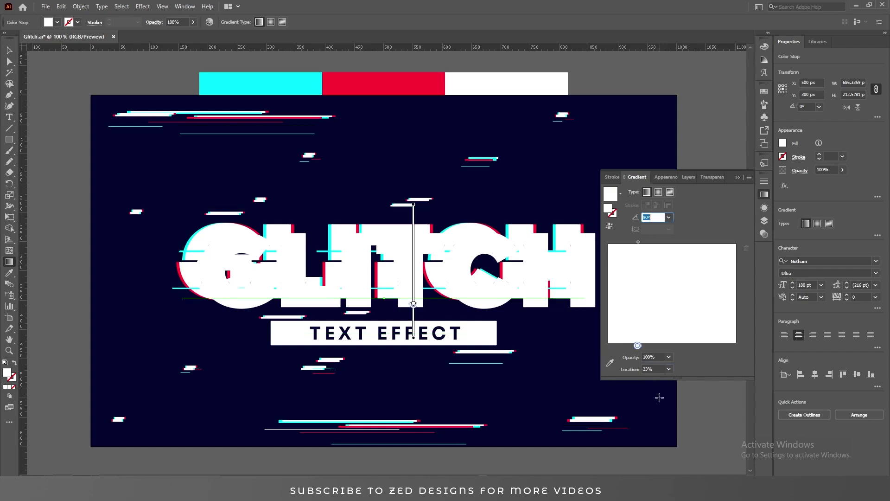
Add white stops at about 41% and 10% on the top fill's gradient and set the opacity of both to 0%
{"action": "left_click", "coordinate": [660, 347]}
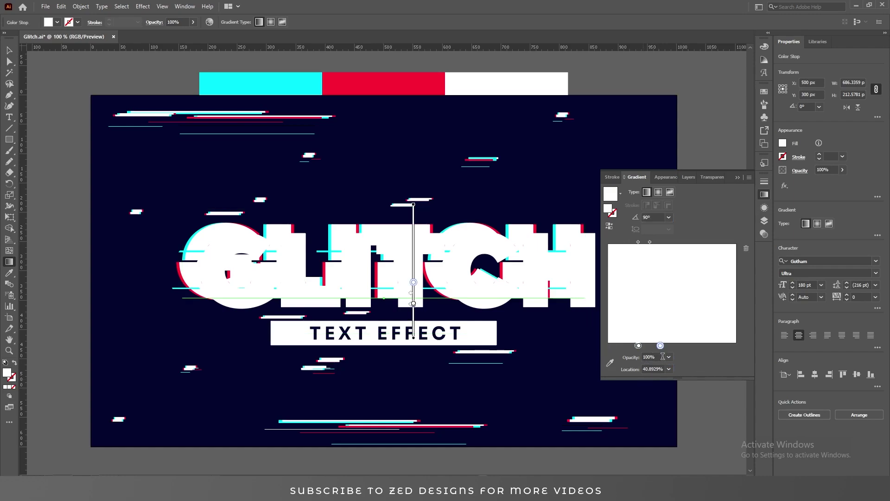
{"action": "left_click", "coordinate": [668, 358]}
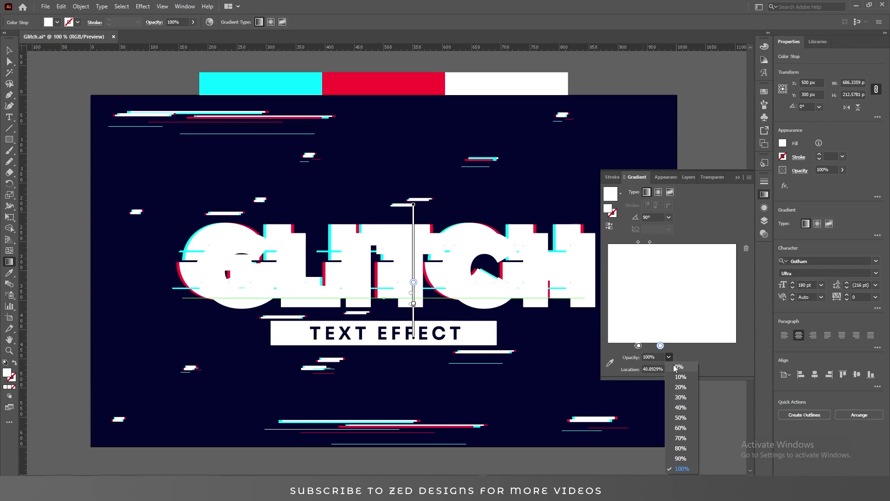
{"action": "left_click", "coordinate": [676, 367]}
{"action": "left_click", "coordinate": [622, 346]}
{"action": "left_click", "coordinate": [669, 357]}
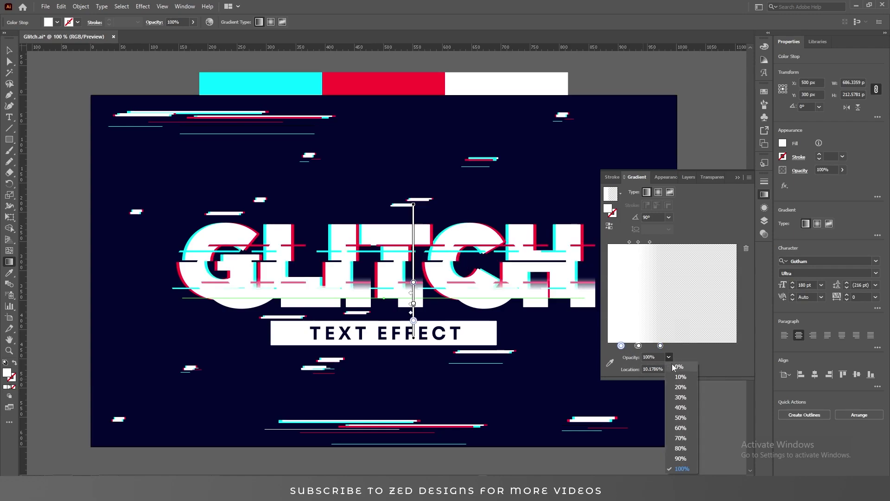
{"action": "left_click", "coordinate": [674, 367]}
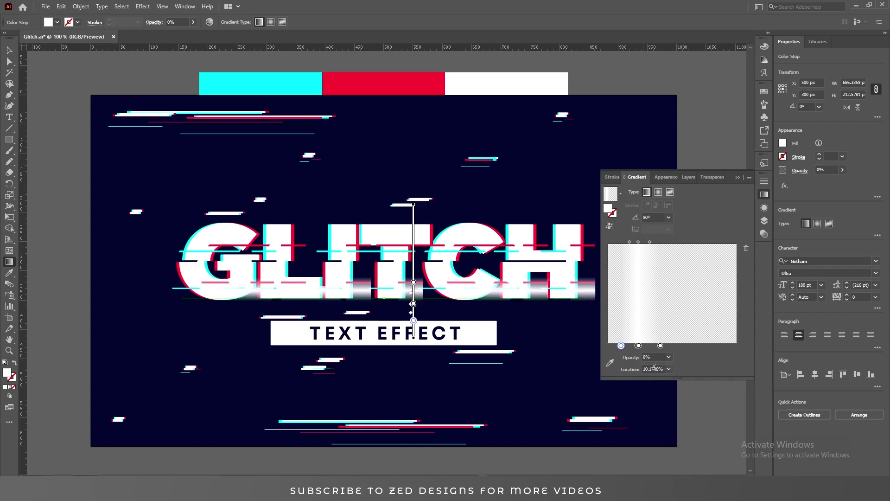
Set the locations of the two transparent white stops to 22.9% for the lower one and 24.1% for the upper one
{"action": "left_click", "coordinate": [649, 369]}
{"action": "key", "text": "ctrl+a"}
{"action": "type", "text": "22.9"}
{"action": "key", "text": "Tab"}
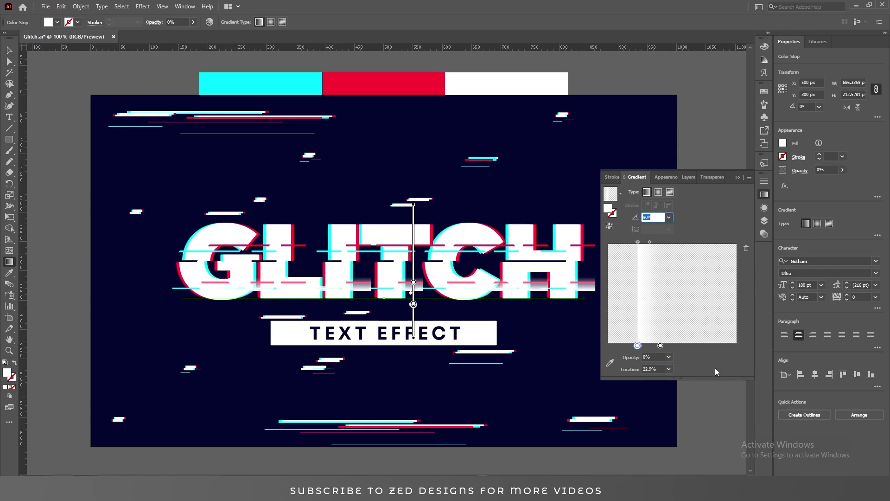
{"action": "left_click", "coordinate": [660, 346]}
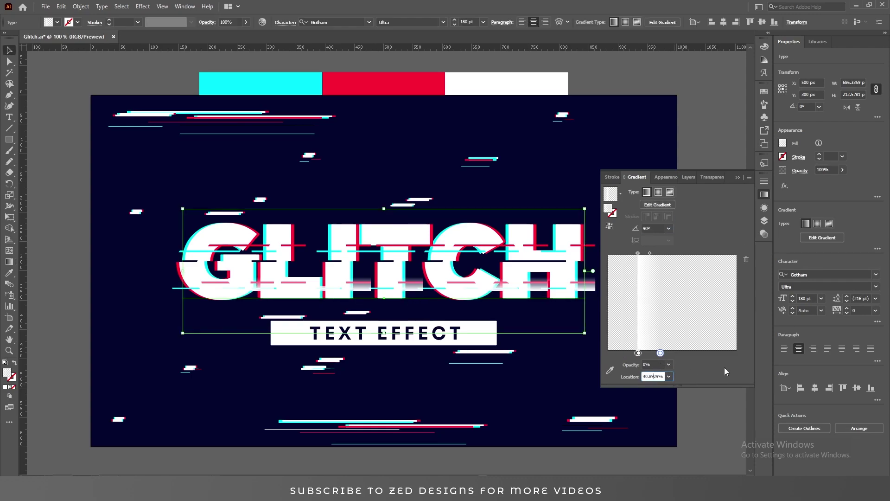
{"action": "type", "text": "24.1"}
{"action": "key", "text": "Tab"}
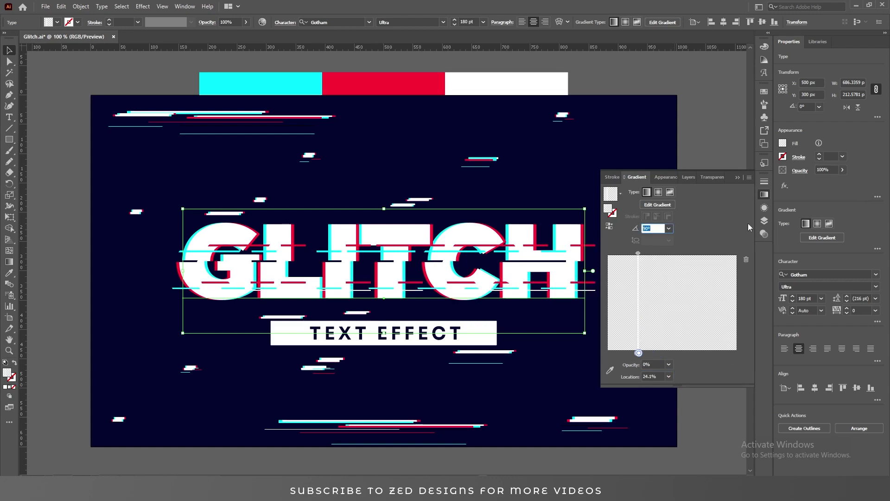
Set the top fill's Transform effect to move -25 px horizontally and 10 px vertically
{"action": "left_click", "coordinate": [764, 209]}
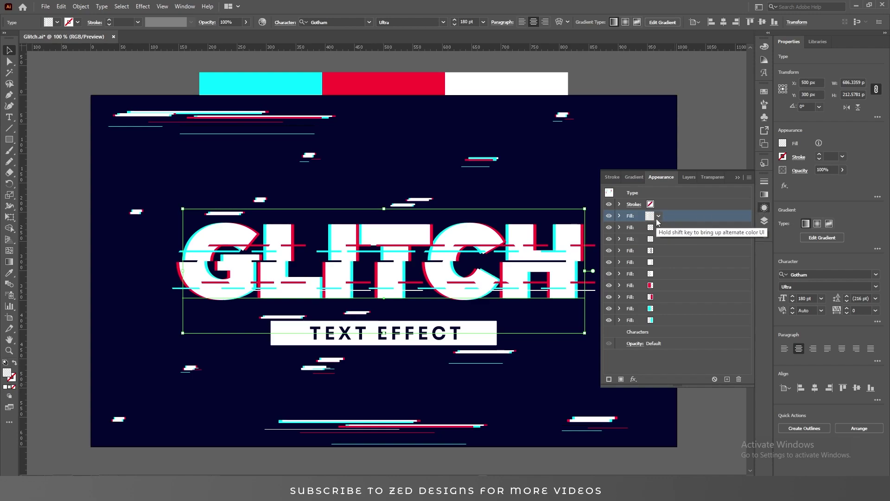
{"action": "left_click", "coordinate": [619, 216]}
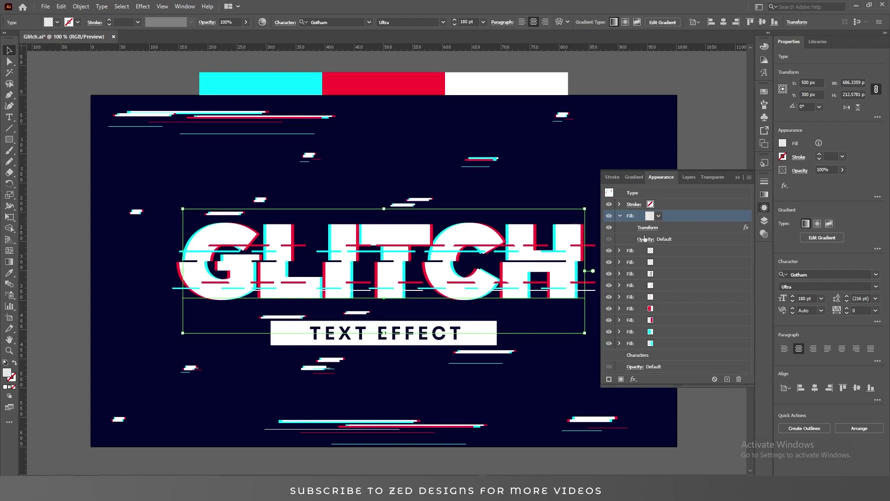
{"action": "left_click", "coordinate": [648, 228]}
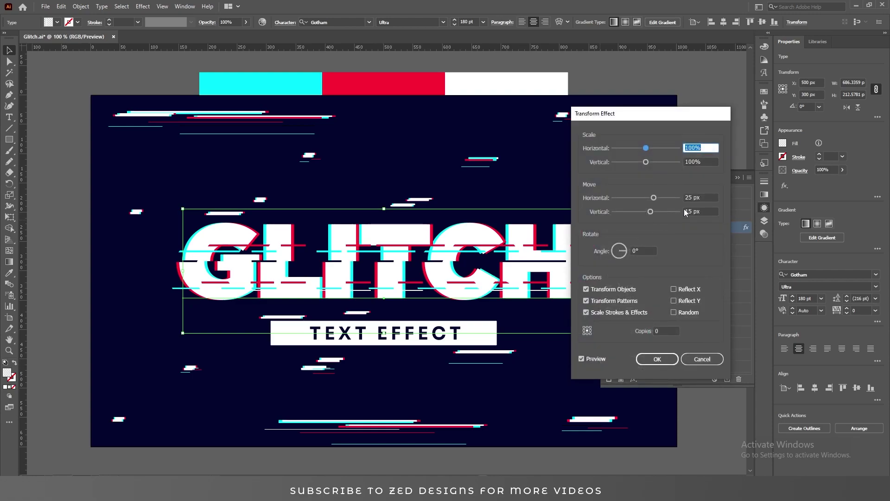
{"action": "left_click", "coordinate": [702, 197]}
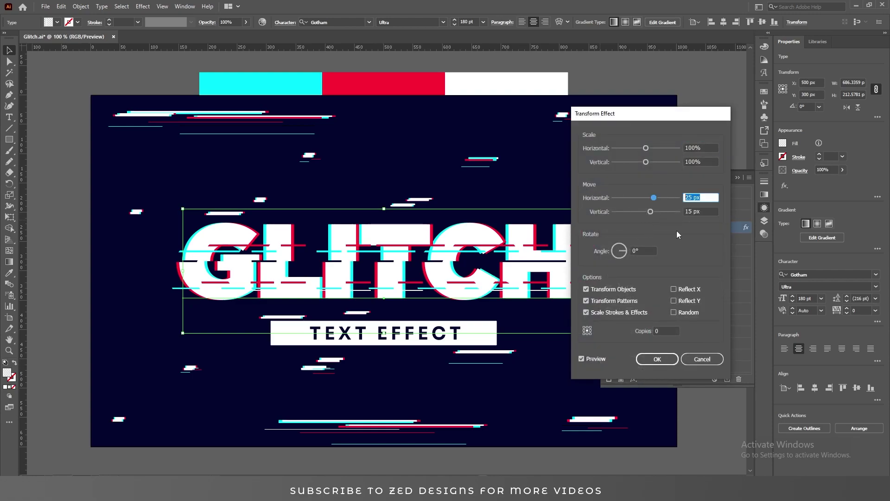
{"action": "type", "text": "-25"}
{"action": "key", "text": "Tab"}
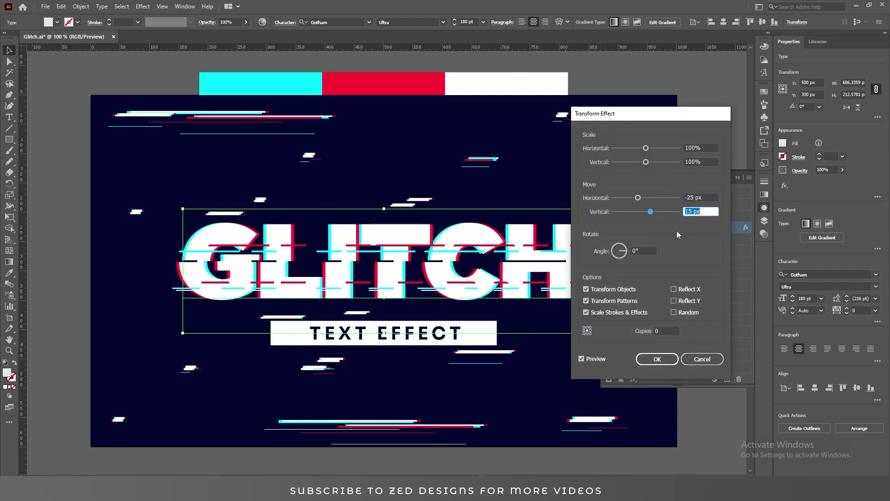
{"action": "type", "text": "10"}
{"action": "key", "text": "Tab"}
{"action": "left_click", "coordinate": [661, 359]}
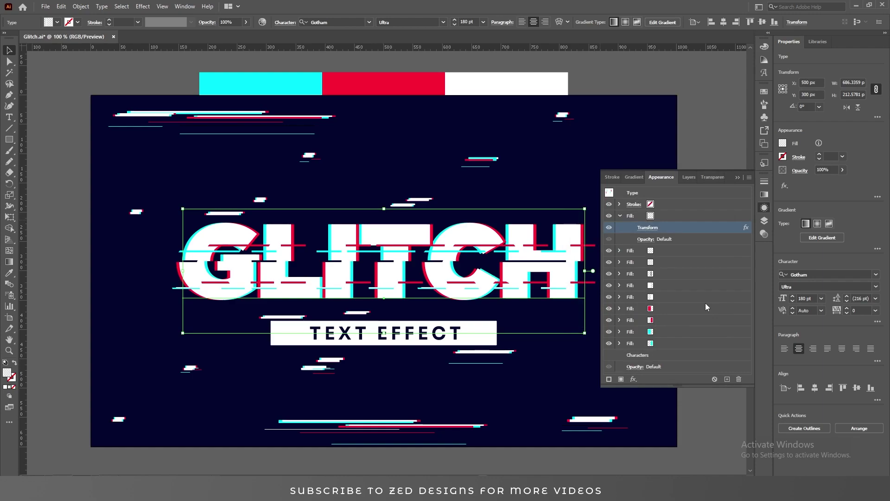
{"action": "left_click", "coordinate": [620, 215]}
Duplicate the top fill of the GLITCH text and apply the white-to-black gradient preset to the copy
{"action": "left_click", "coordinate": [705, 215]}
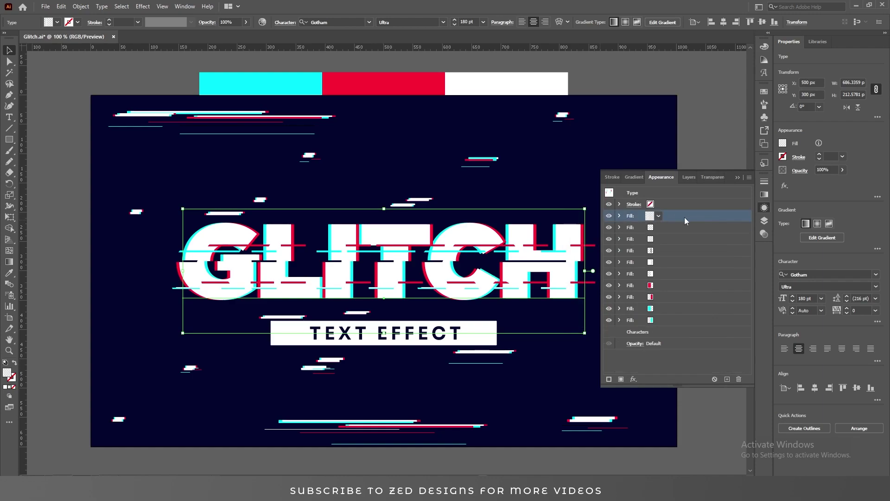
{"action": "left_click", "coordinate": [727, 378]}
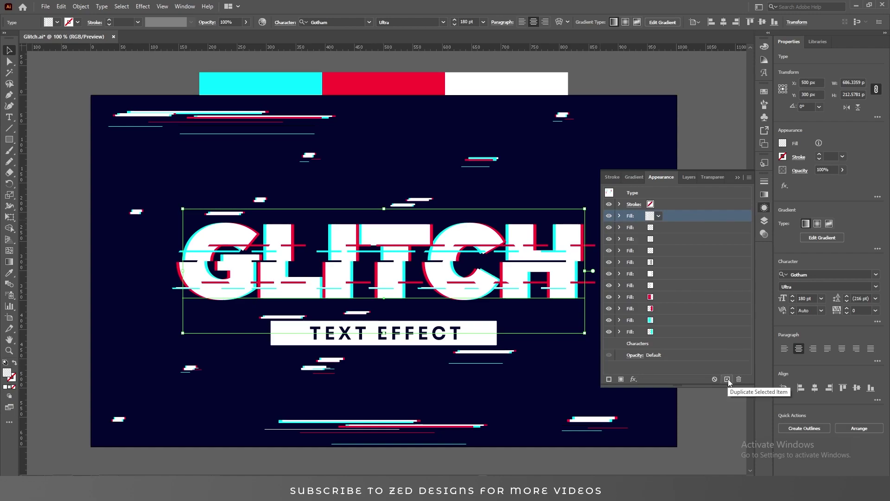
{"action": "left_click", "coordinate": [765, 195]}
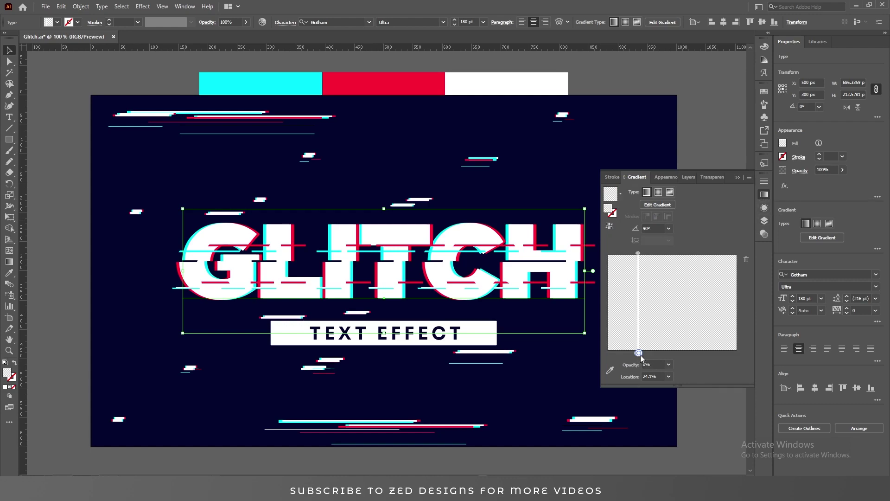
{"action": "left_click", "coordinate": [620, 194]}
{"action": "scroll", "coordinate": [619, 223], "scroll_direction": "up", "scroll_amount": 2}
{"action": "left_click", "coordinate": [598, 211]}
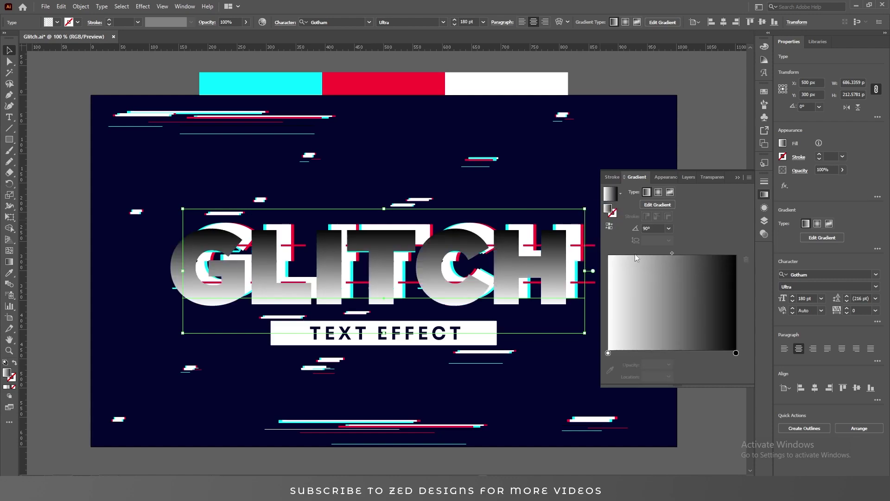
Recolor the new gradient's black end stop with white sampled from the white swatch above the artboard
{"action": "left_click", "coordinate": [736, 353]}
{"action": "left_click", "coordinate": [610, 370]}
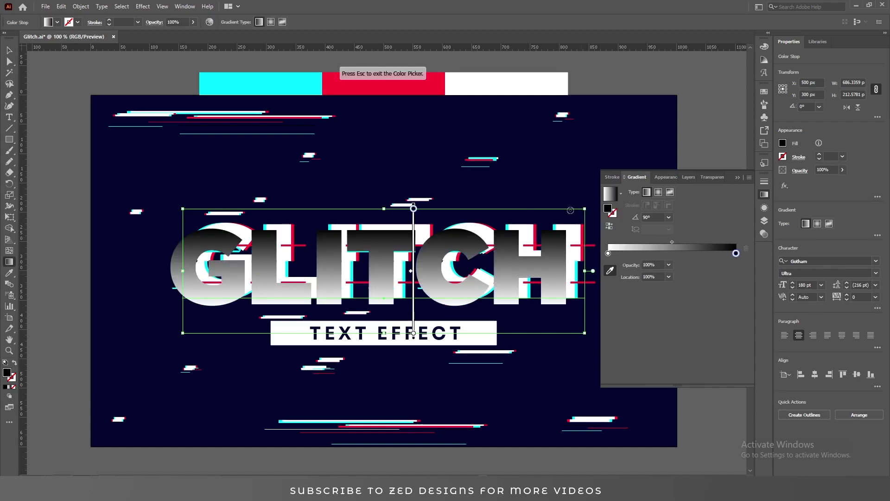
{"action": "left_click", "coordinate": [534, 93]}
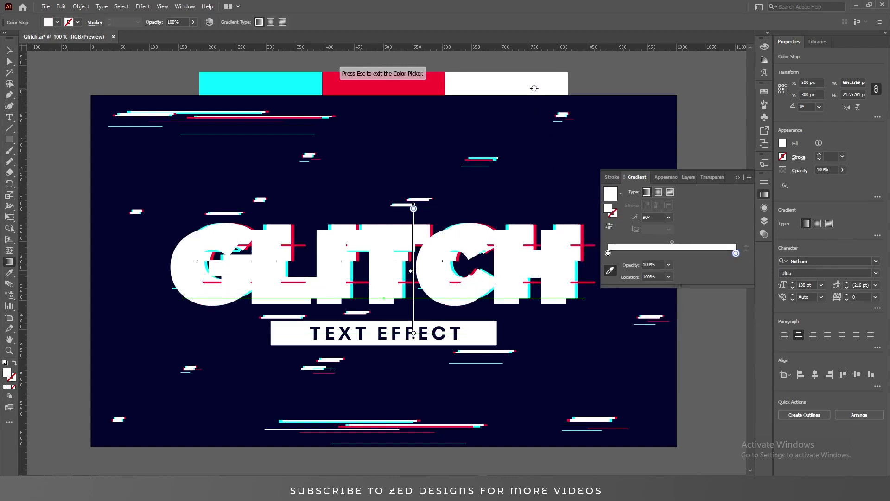
Set the gradient's end stop location to 46% and its start stop location to 45%
{"action": "left_click", "coordinate": [655, 276]}
{"action": "type", "text": "46"}
{"action": "key", "text": "Tab"}
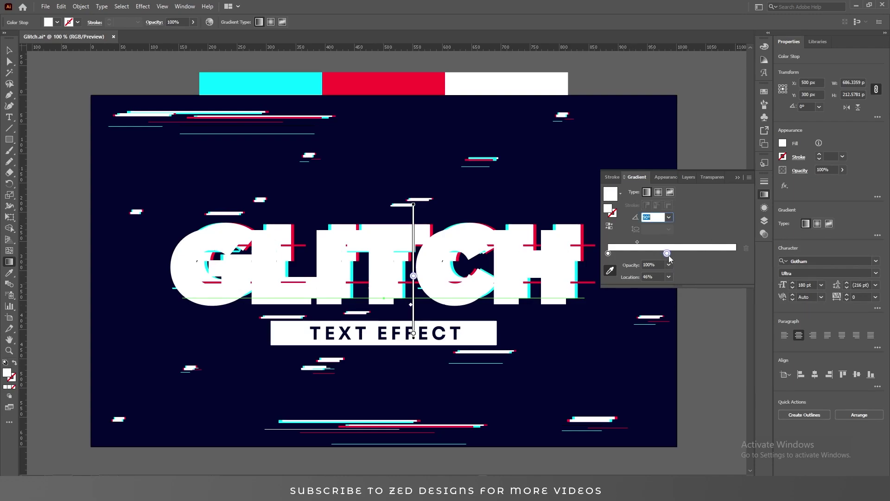
{"action": "left_click", "coordinate": [607, 253]}
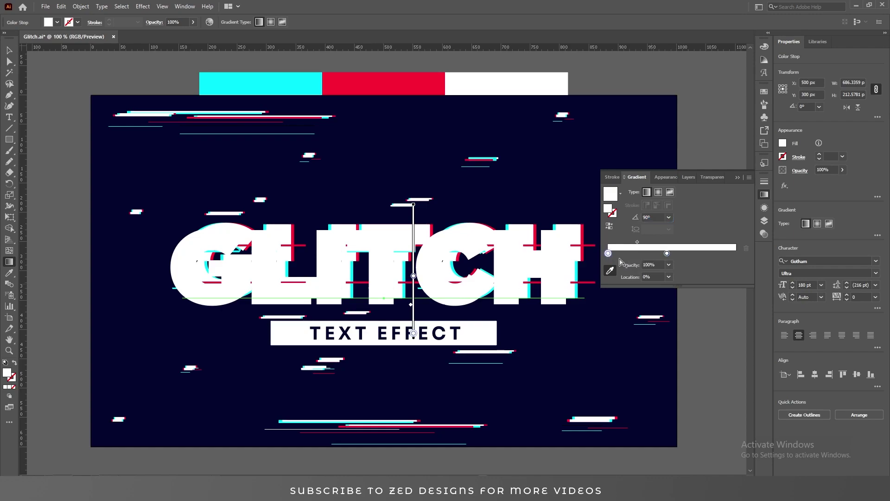
{"action": "left_click", "coordinate": [646, 276]}
{"action": "type", "text": "45"}
{"action": "key", "text": "Tab"}
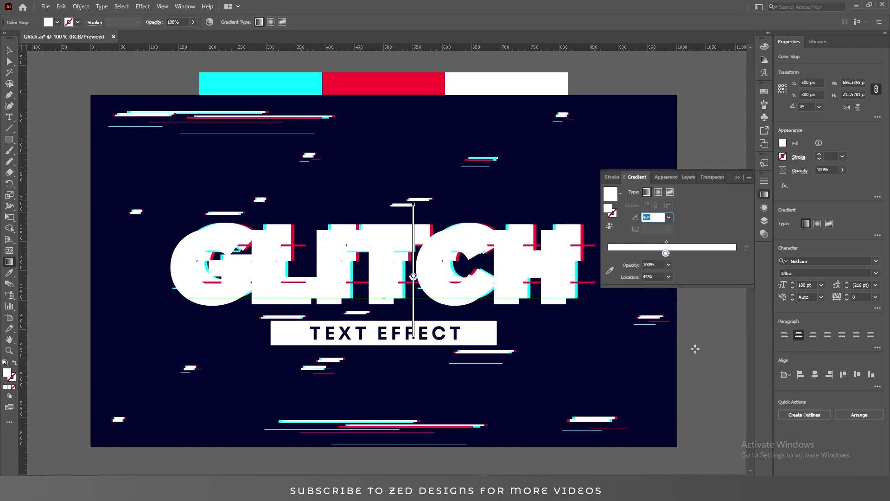
Add two more white stops to the top fill's gradient at locations 89% and 90%
{"action": "left_click", "coordinate": [699, 253]}
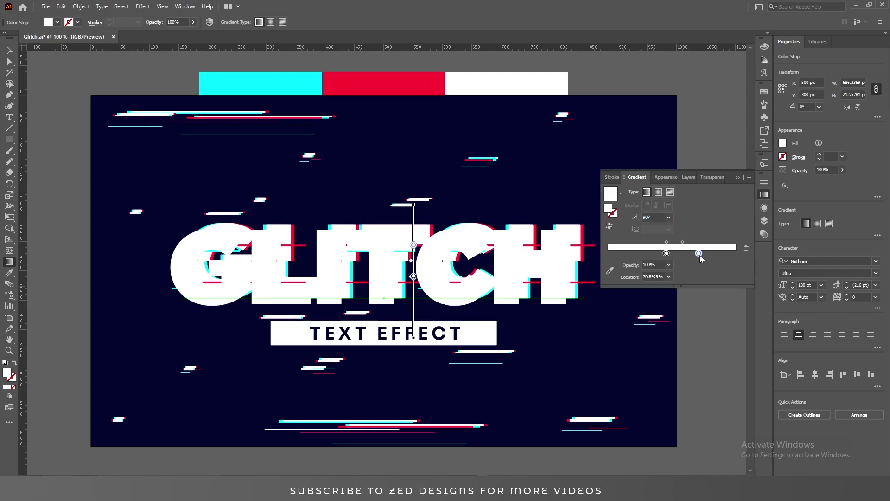
{"action": "key", "text": "ctrl+a"}
{"action": "type", "text": "85"}
{"action": "key", "text": "Return"}
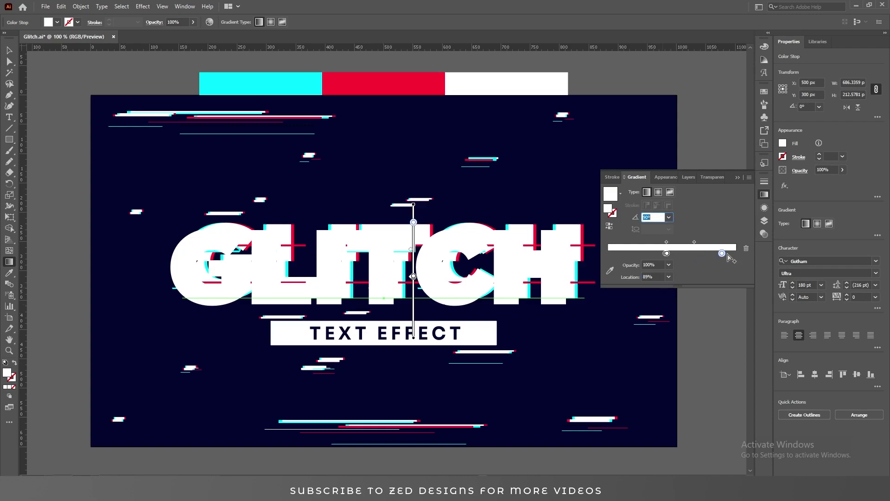
{"action": "left_click", "coordinate": [727, 253]}
{"action": "key", "text": "ctrl+a"}
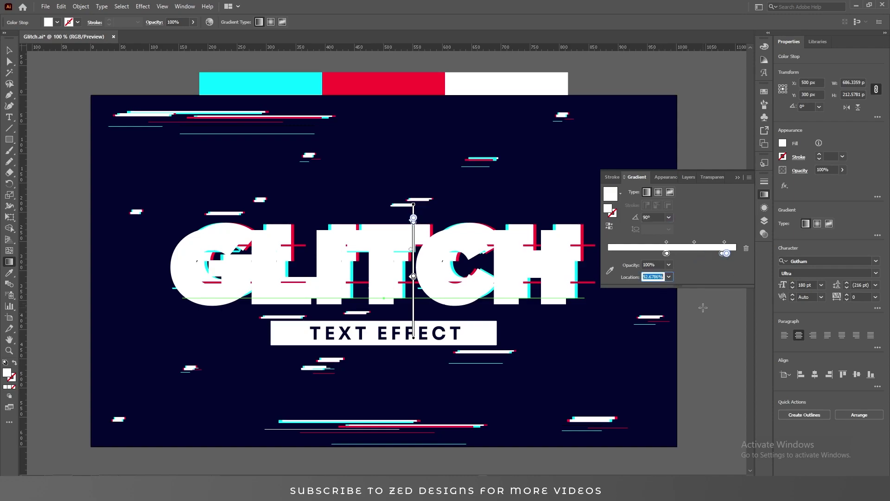
{"action": "type", "text": "90"}
{"action": "key", "text": "Tab"}
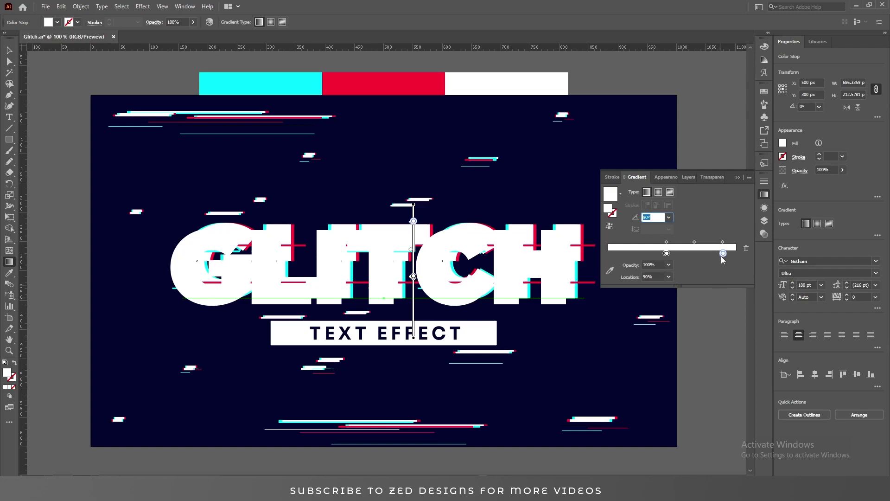
Add a white stop below the 45% stop, set its location to 44.9% and its opacity to 0%
{"action": "left_click_drag", "start_coordinate": [654, 253], "coordinate": [620, 254]}
{"action": "left_click", "coordinate": [652, 277]}
{"action": "double_click", "coordinate": [652, 277]}
{"action": "type", "text": "4"}
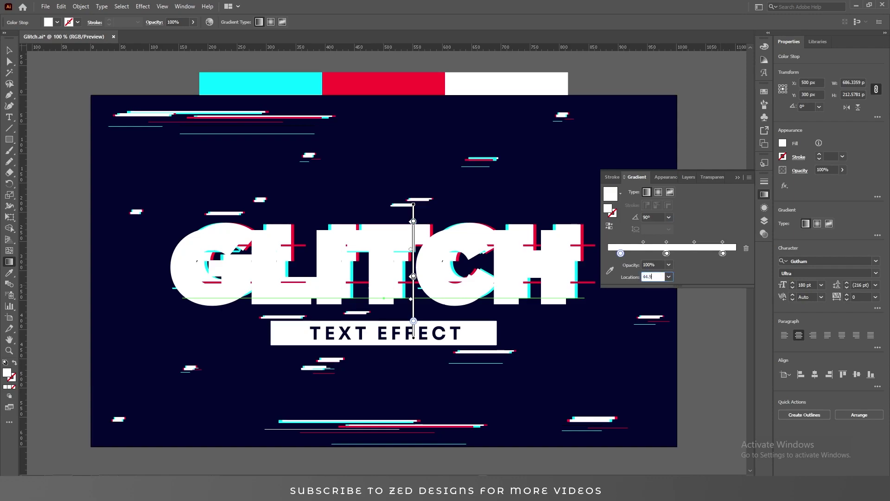
{"action": "type", "text": "4.9"}
{"action": "key", "text": "Return"}
{"action": "left_click", "coordinate": [669, 264]}
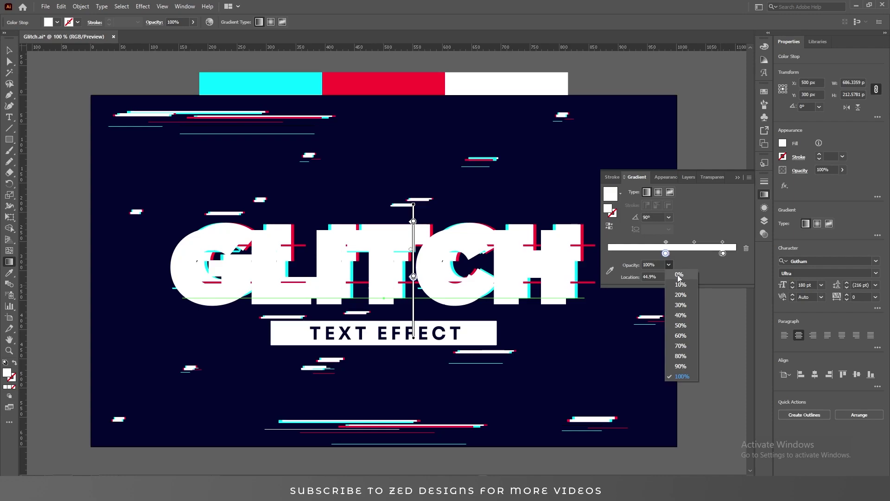
{"action": "left_click", "coordinate": [679, 275]}
Add stops at about 52%, 81% and 95% on the gradient and set the opacity of each to 0%
{"action": "left_click", "coordinate": [675, 253]}
{"action": "left_click", "coordinate": [668, 264]}
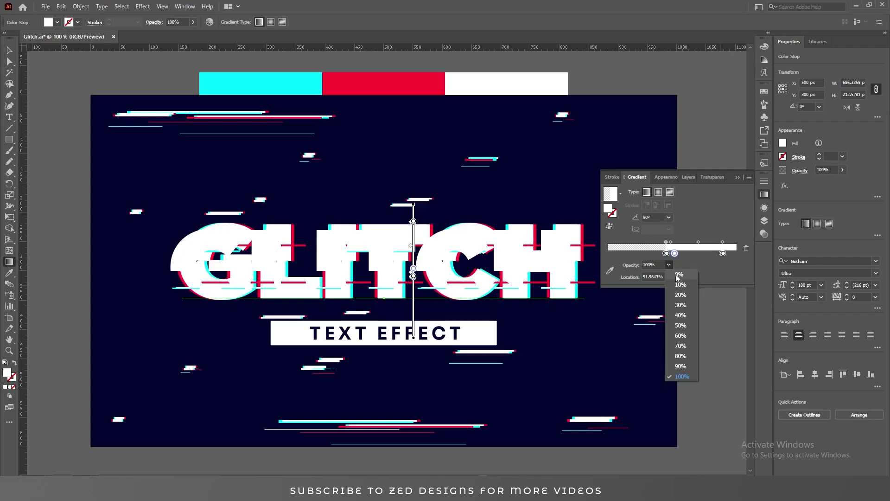
{"action": "left_click", "coordinate": [678, 275]}
{"action": "left_click", "coordinate": [712, 253]}
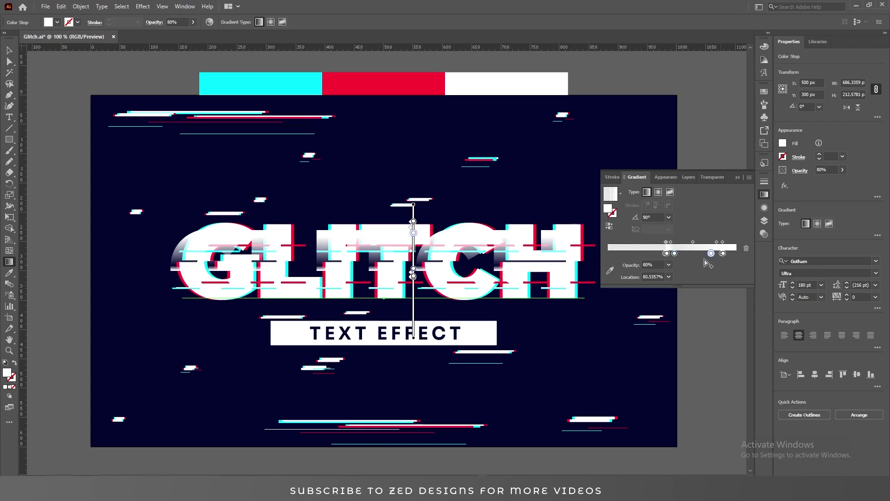
{"action": "left_click", "coordinate": [668, 265]}
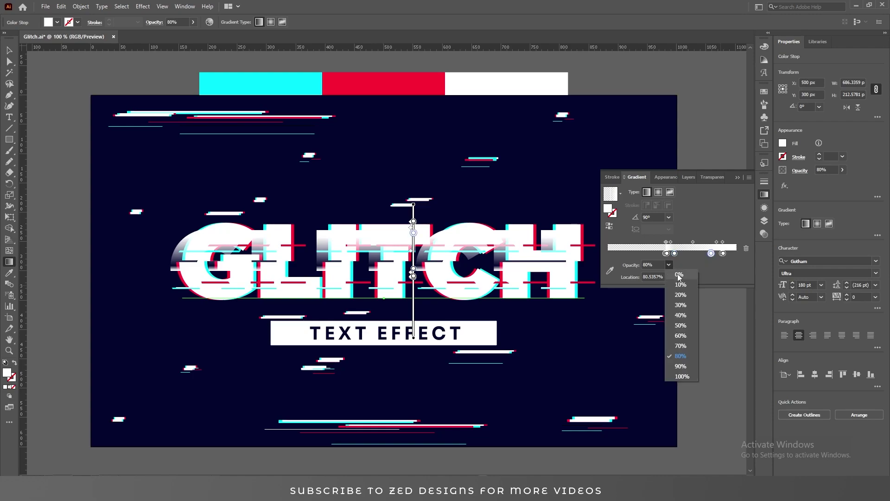
{"action": "left_click", "coordinate": [679, 275]}
{"action": "left_click", "coordinate": [730, 254]}
{"action": "left_click", "coordinate": [669, 265]}
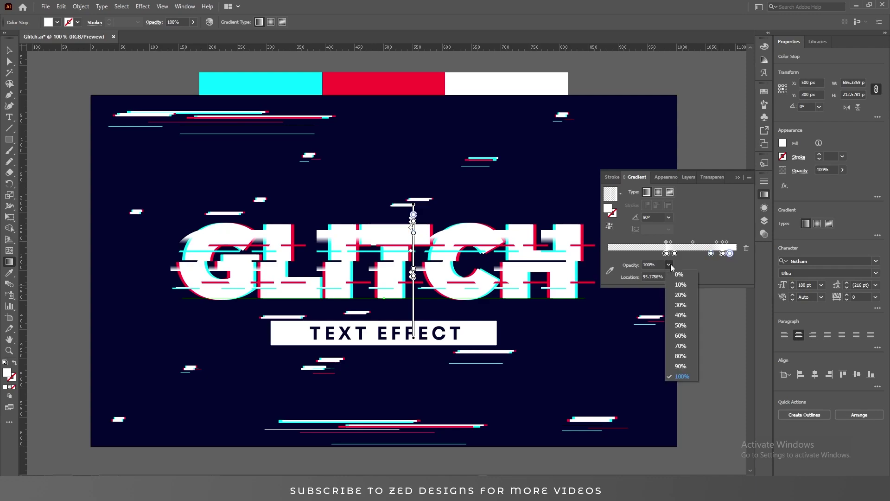
{"action": "left_click", "coordinate": [678, 275]}
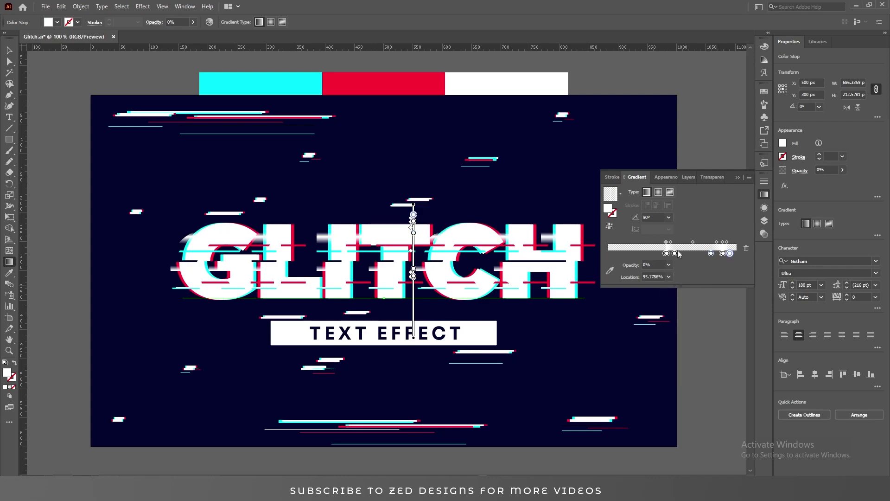
Set the location of the transparent stop just above the 46% white stop to 46.1%
{"action": "left_click", "coordinate": [675, 254]}
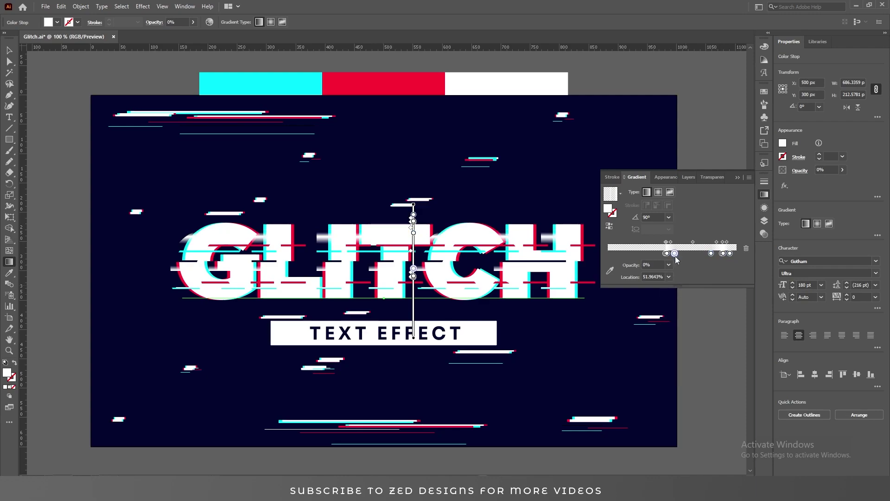
{"action": "left_click", "coordinate": [657, 274]}
{"action": "type", "text": "46"}
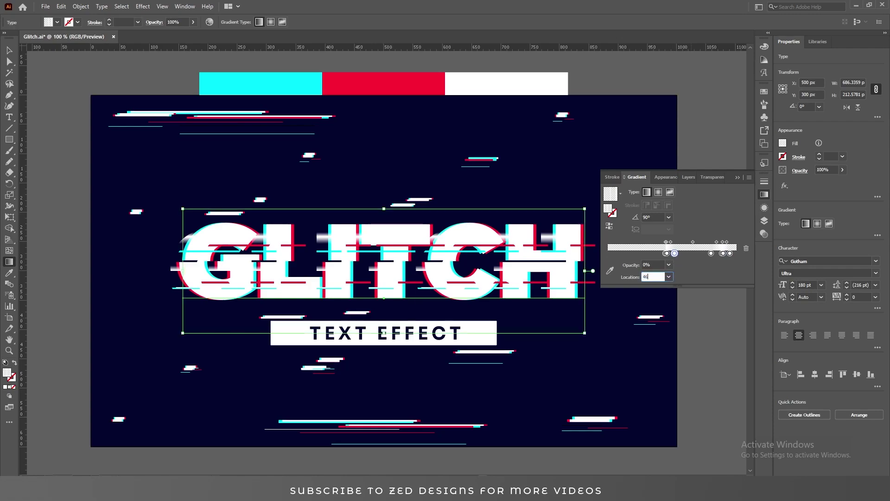
{"action": "type", "text": ".1"}
{"action": "key", "text": "Tab"}
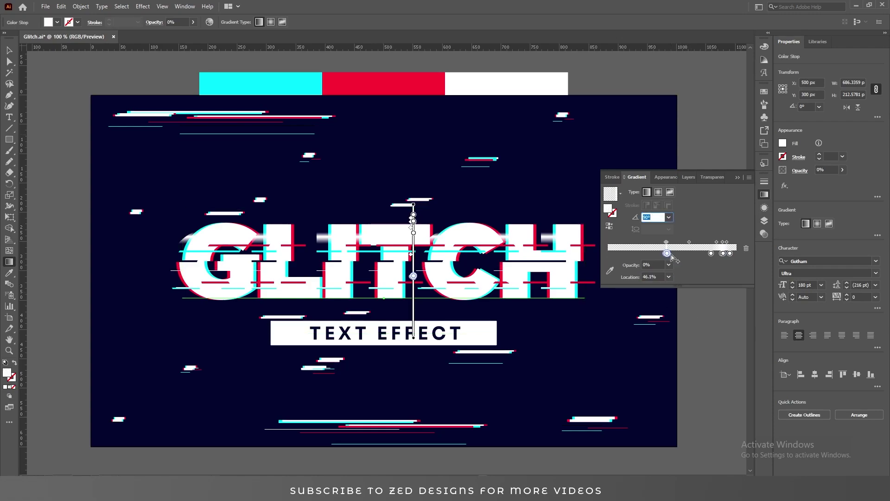
Set the locations of the two transparent stops around the upper white pair to 88.9% and 90.1%
{"action": "left_click", "coordinate": [712, 254]}
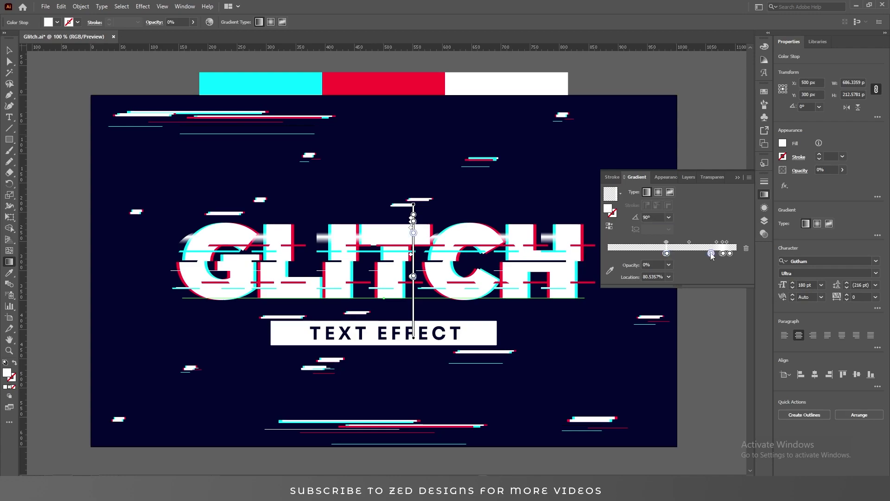
{"action": "left_click", "coordinate": [658, 276]}
{"action": "double_click", "coordinate": [659, 276]}
{"action": "type", "text": "88.9"}
{"action": "key", "text": "Tab"}
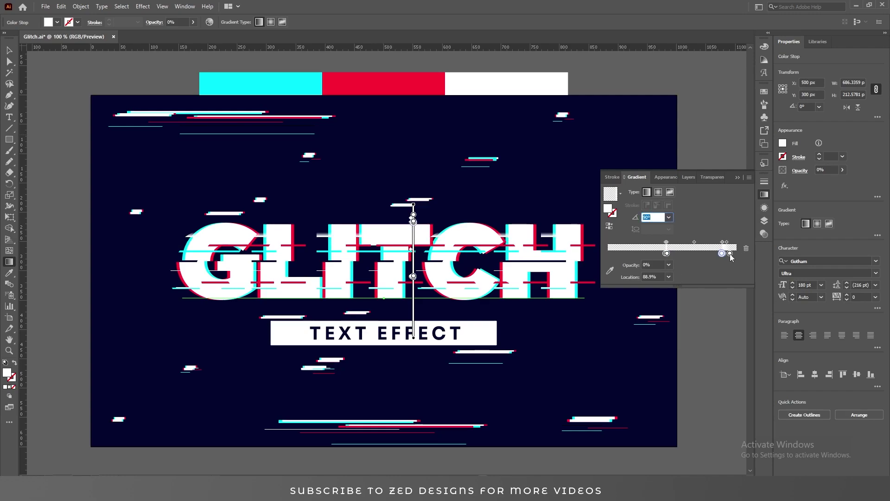
{"action": "left_click", "coordinate": [730, 254]}
{"action": "left_click", "coordinate": [663, 277]}
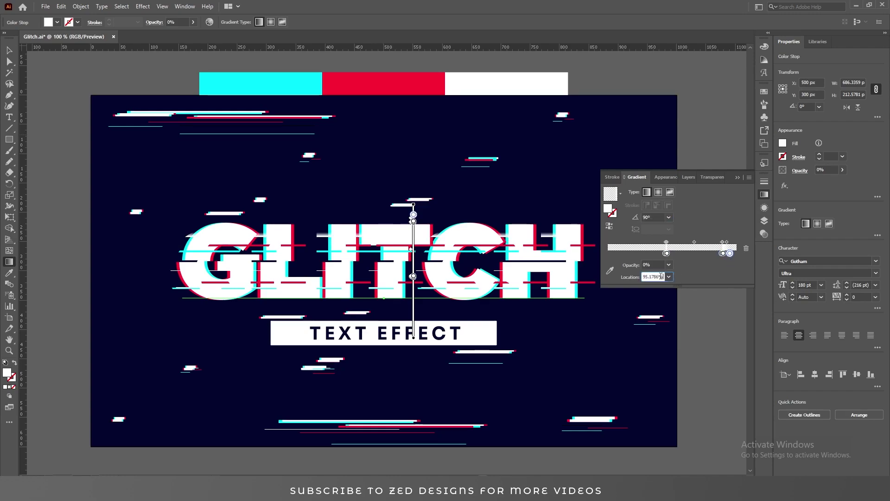
{"action": "type", "text": "90.1"}
{"action": "key", "text": "Tab"}
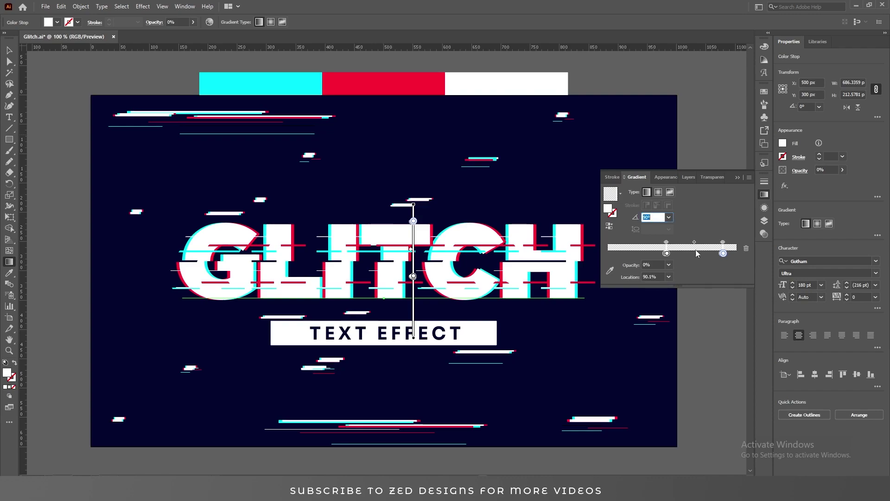
Set the duplicated top fill's Transform effect to move 12 px horizontally and 0 px vertically
{"action": "left_click", "coordinate": [764, 208]}
{"action": "left_click", "coordinate": [622, 215]}
{"action": "left_click", "coordinate": [652, 229]}
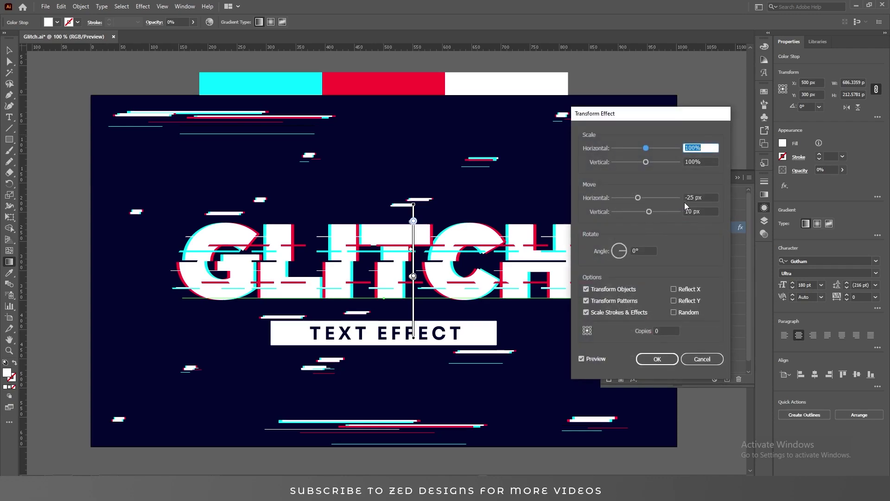
{"action": "left_click", "coordinate": [710, 198]}
{"action": "type", "text": "12"}
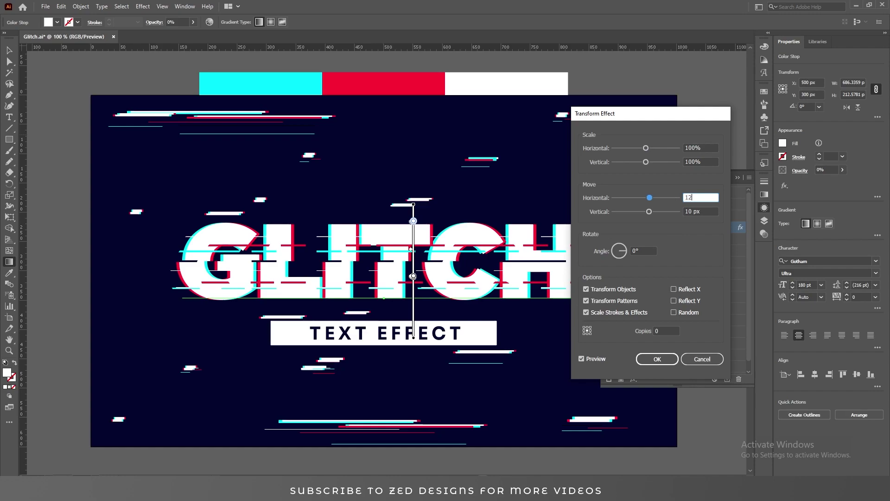
{"action": "key", "text": "Tab"}
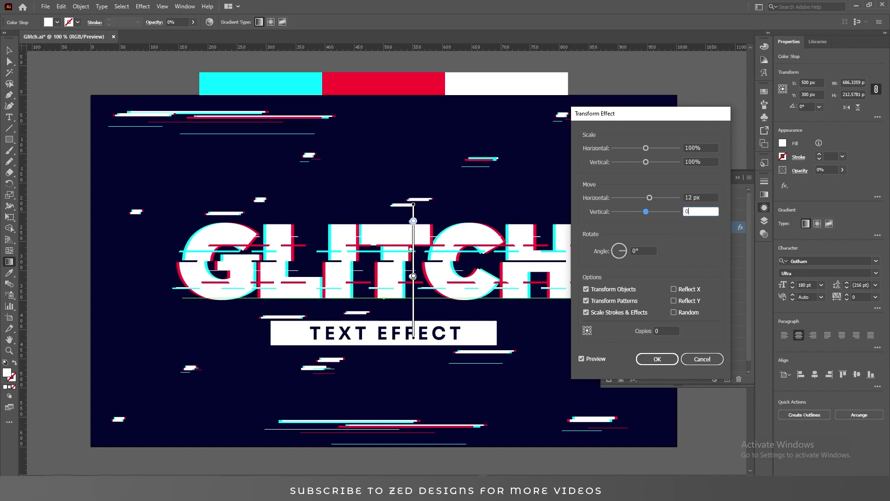
{"action": "key", "text": "Tab"}
{"action": "left_click", "coordinate": [658, 360]}
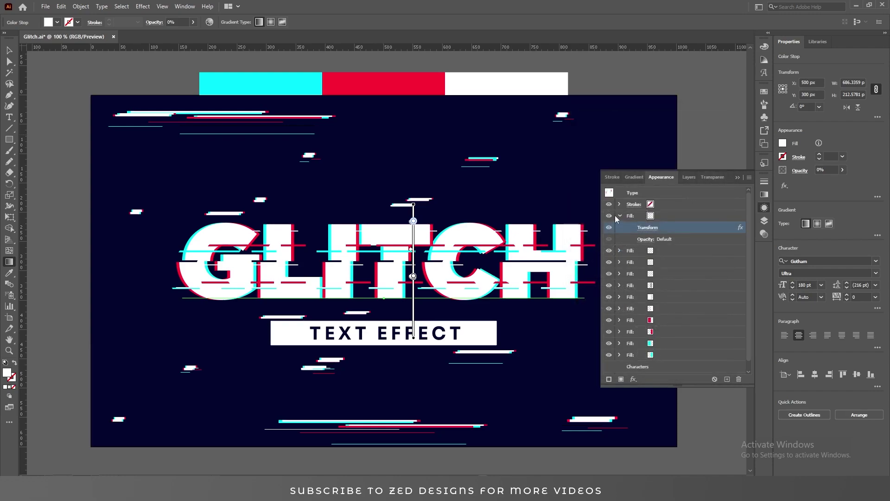
Deselect the GLITCH text and fit the artboard in the window to review the finished glitch effect
{"action": "left_click", "coordinate": [619, 217]}
{"action": "left_click", "coordinate": [687, 216]}
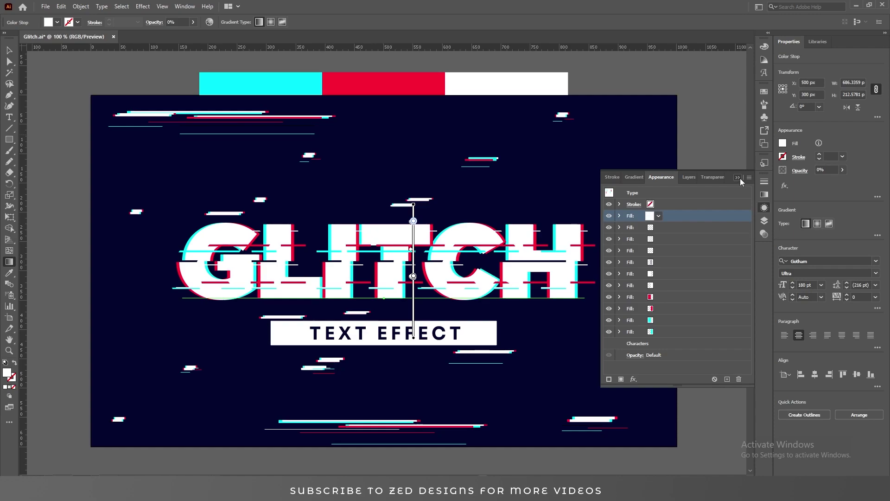
{"action": "left_click", "coordinate": [738, 177]}
{"action": "key", "text": "v"}
{"action": "left_click", "coordinate": [709, 241]}
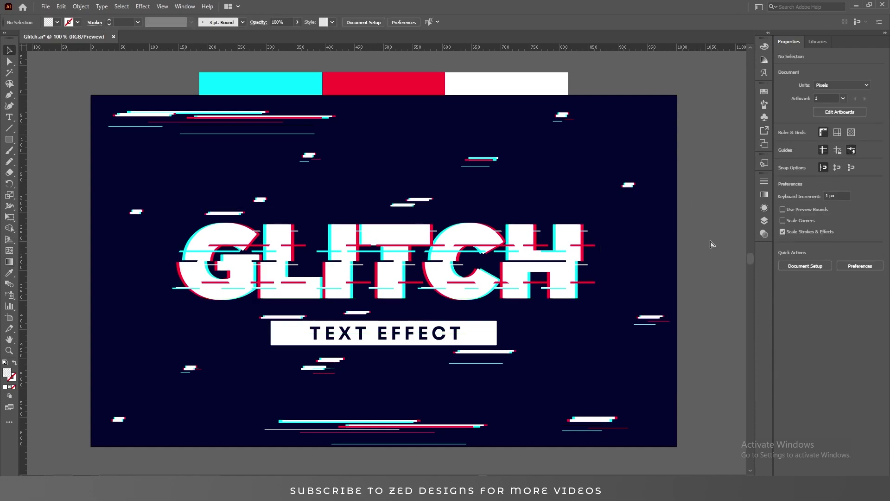
{"action": "key", "text": "ctrl+0"}
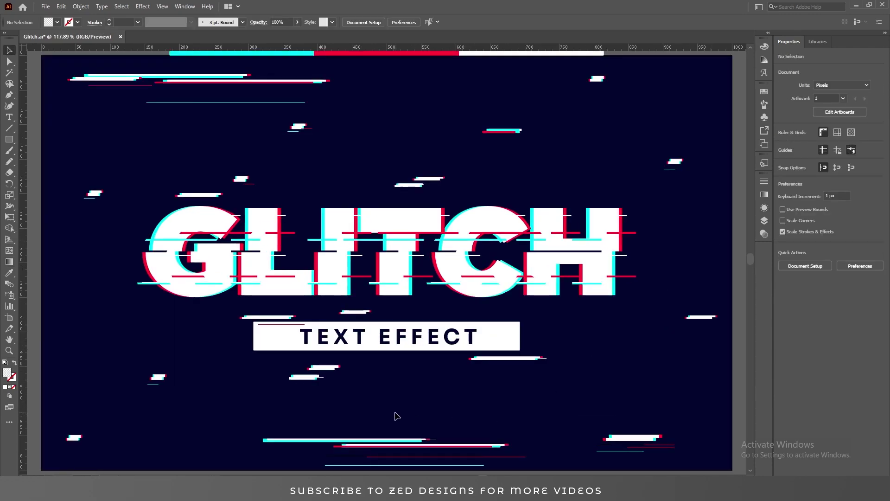